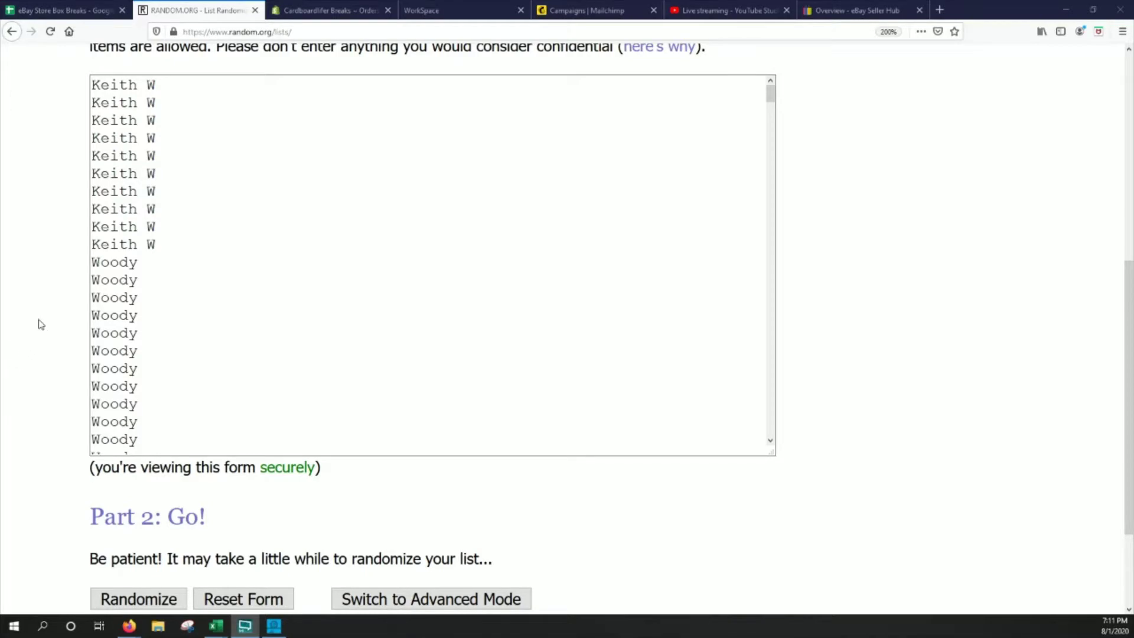
Randomize the list of buyer names five times in a row.
{"action": "scroll", "coordinate": [37, 331], "scroll_direction": "down", "scroll_amount": 3}
{"action": "left_click", "coordinate": [123, 479]}
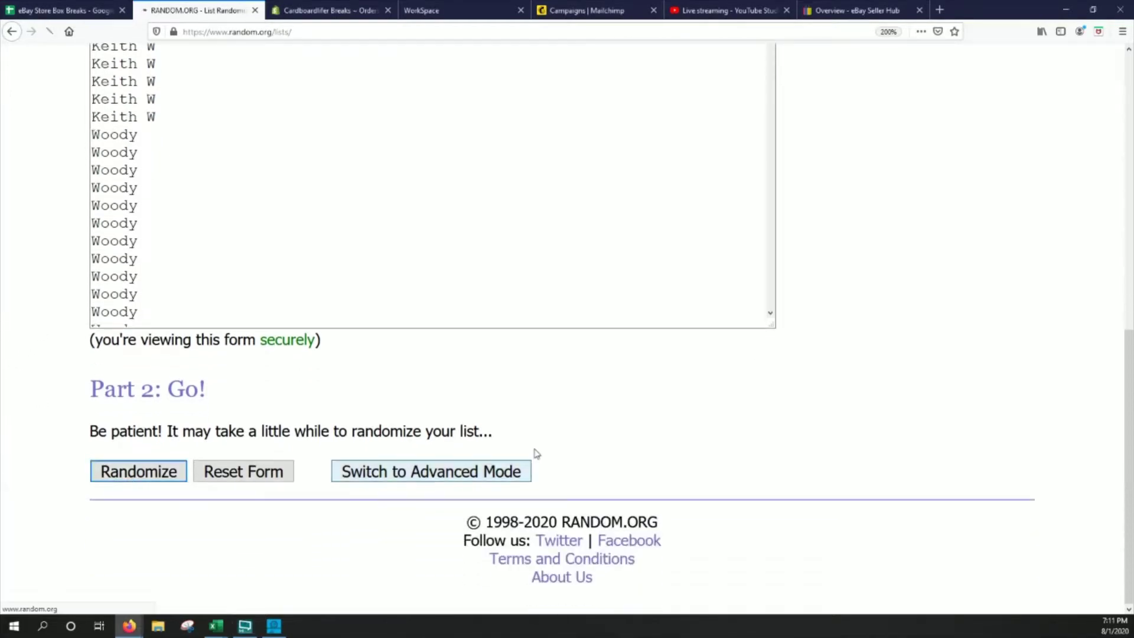
{"action": "left_click_drag", "start_coordinate": [1128, 90], "coordinate": [1125, 585]}
{"action": "left_click", "coordinate": [121, 478]}
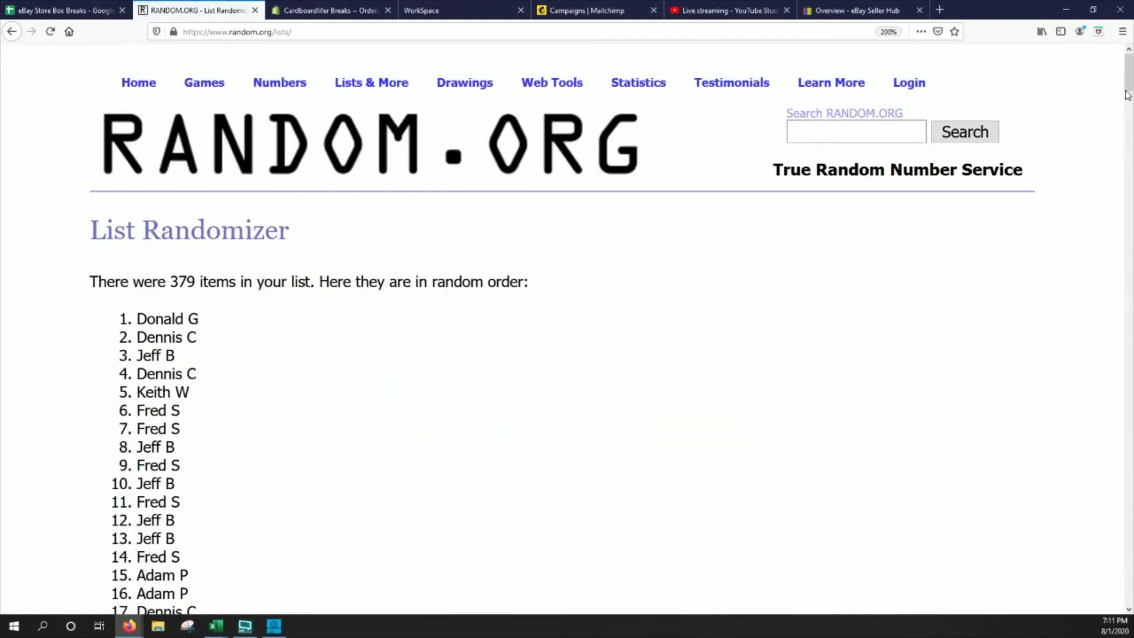
{"action": "left_click_drag", "start_coordinate": [1126, 93], "coordinate": [1069, 604]}
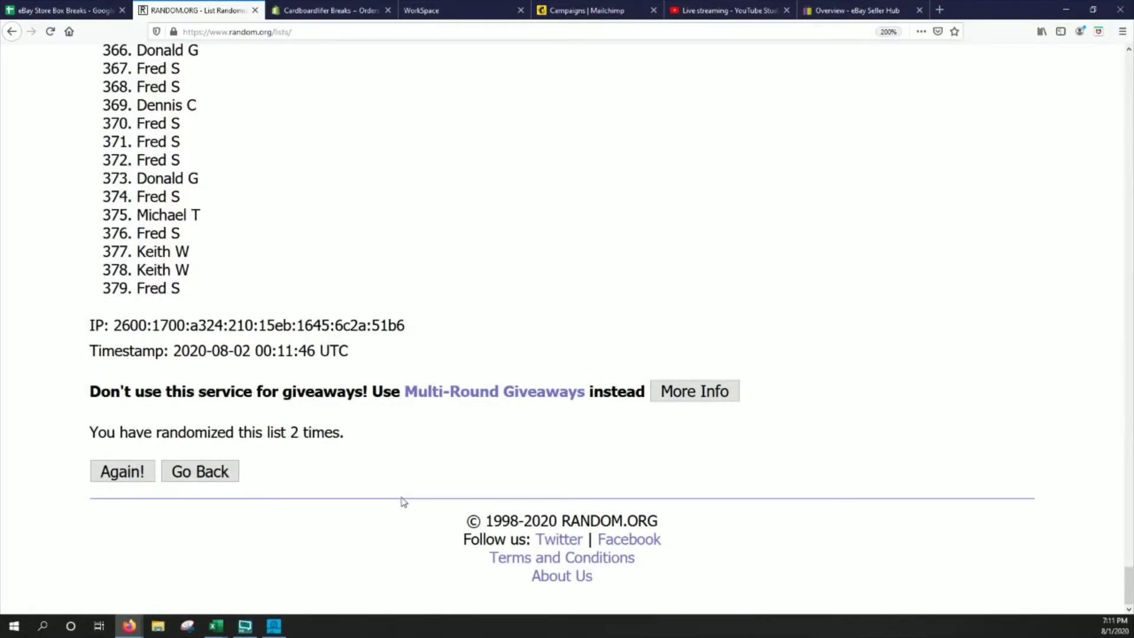
{"action": "left_click", "coordinate": [122, 473]}
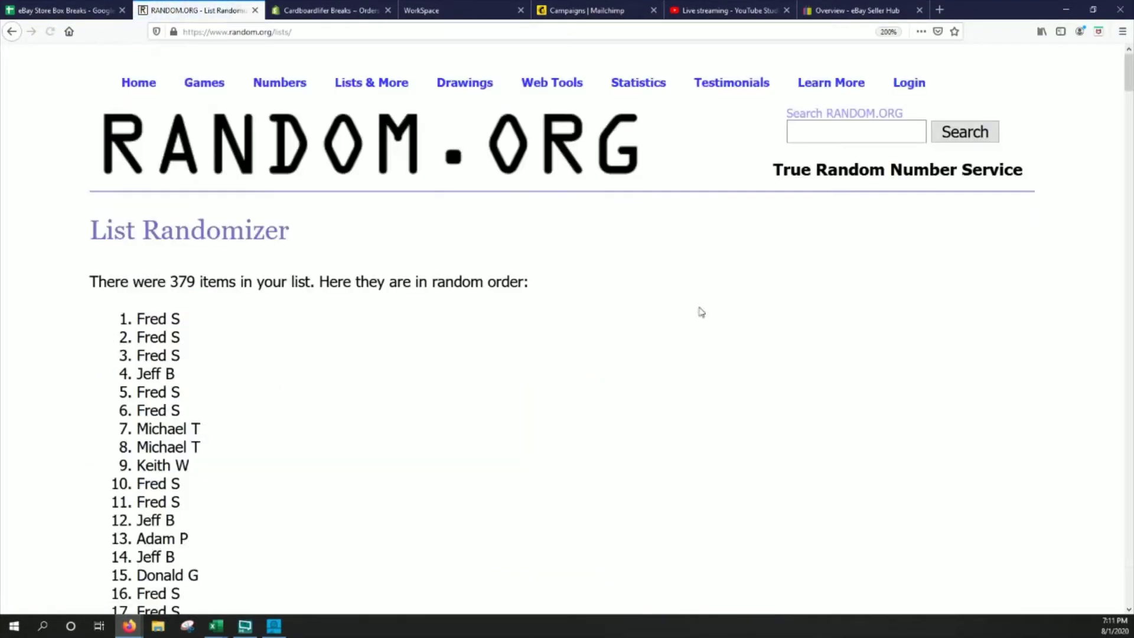
{"action": "left_click_drag", "start_coordinate": [1130, 89], "coordinate": [1113, 592]}
{"action": "scroll", "coordinate": [1113, 592], "scroll_direction": "down", "scroll_amount": 5}
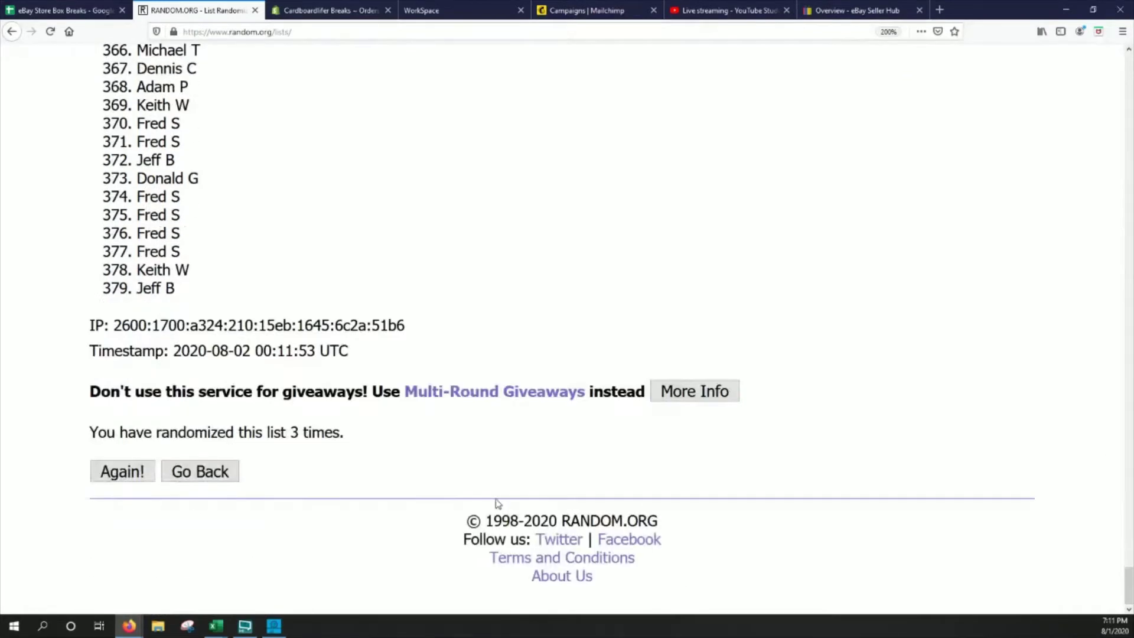
{"action": "left_click", "coordinate": [121, 472]}
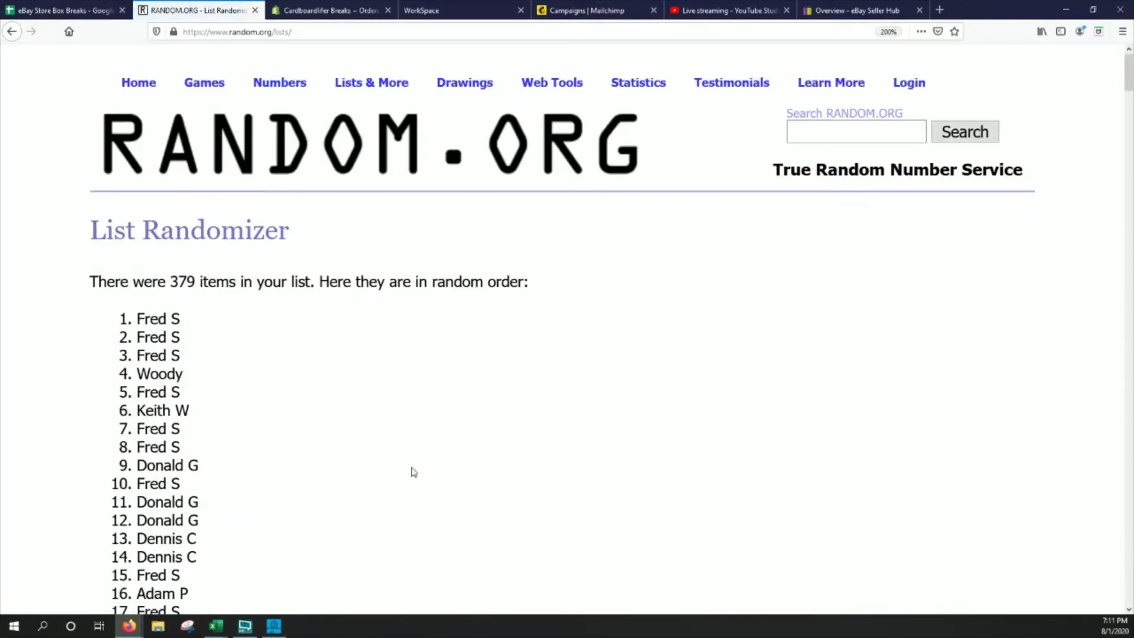
{"action": "left_click_drag", "start_coordinate": [1128, 73], "coordinate": [1113, 597]}
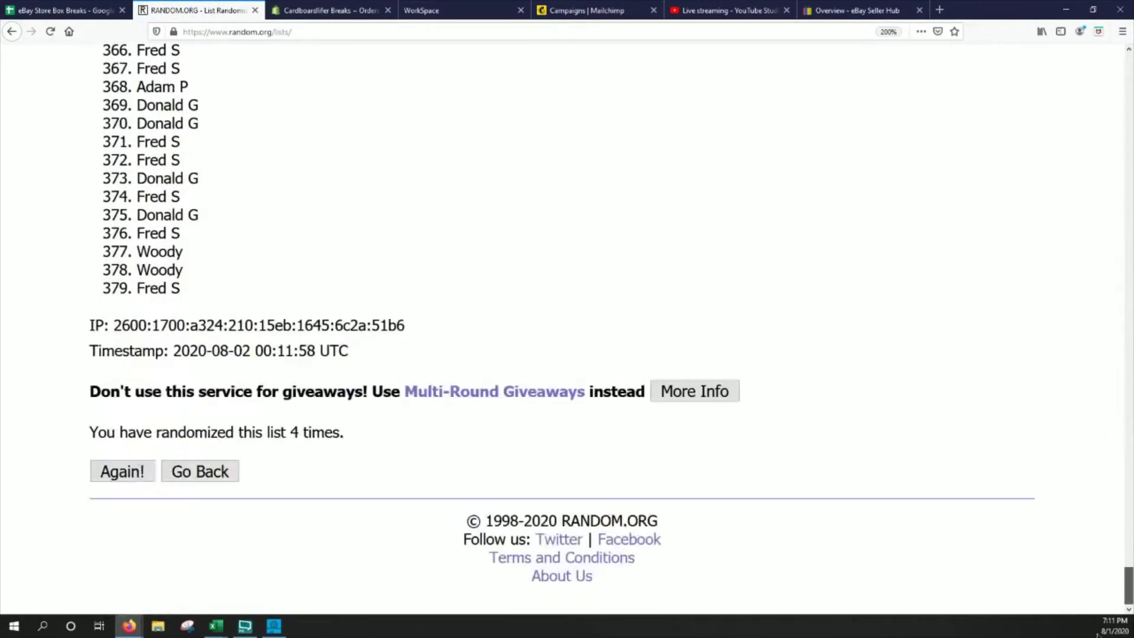
{"action": "left_click", "coordinate": [134, 476]}
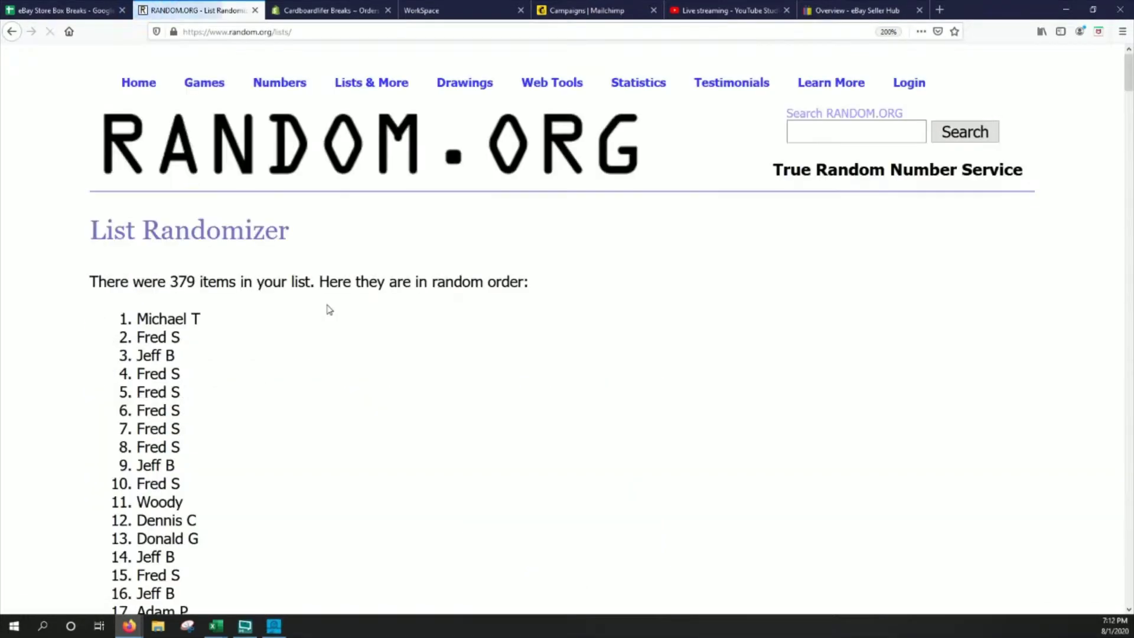
Copy the complete randomized name list and paste it into the Buyer column of the 2020 Prizm Mega BB sheet, starting at C3.
{"action": "scroll", "coordinate": [332, 313], "scroll_direction": "down", "scroll_amount": 5}
{"action": "scroll", "coordinate": [329, 314], "scroll_direction": "up", "scroll_amount": 2}
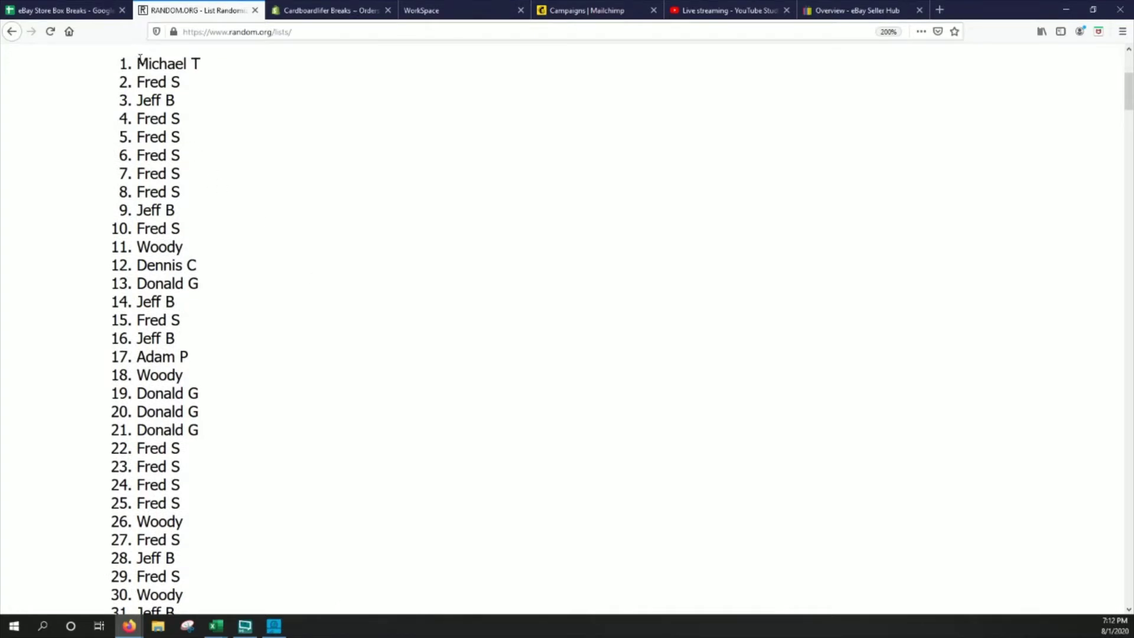
{"action": "left_click_drag", "start_coordinate": [140, 60], "coordinate": [202, 295]}
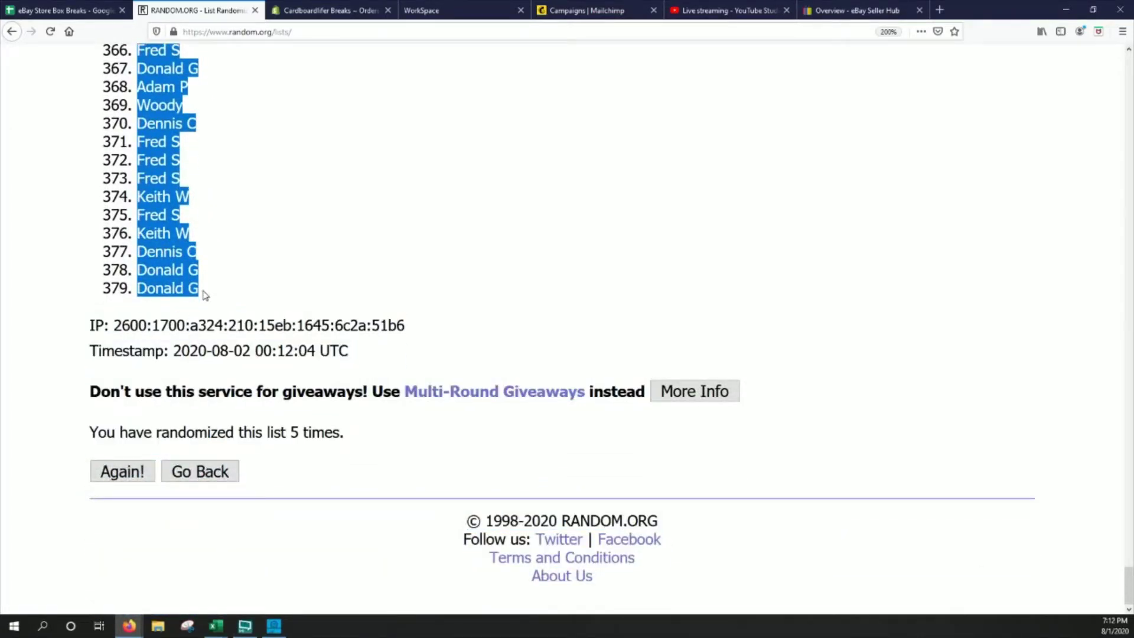
{"action": "left_click", "coordinate": [74, 11]}
{"action": "key", "text": "ctrl+v"}
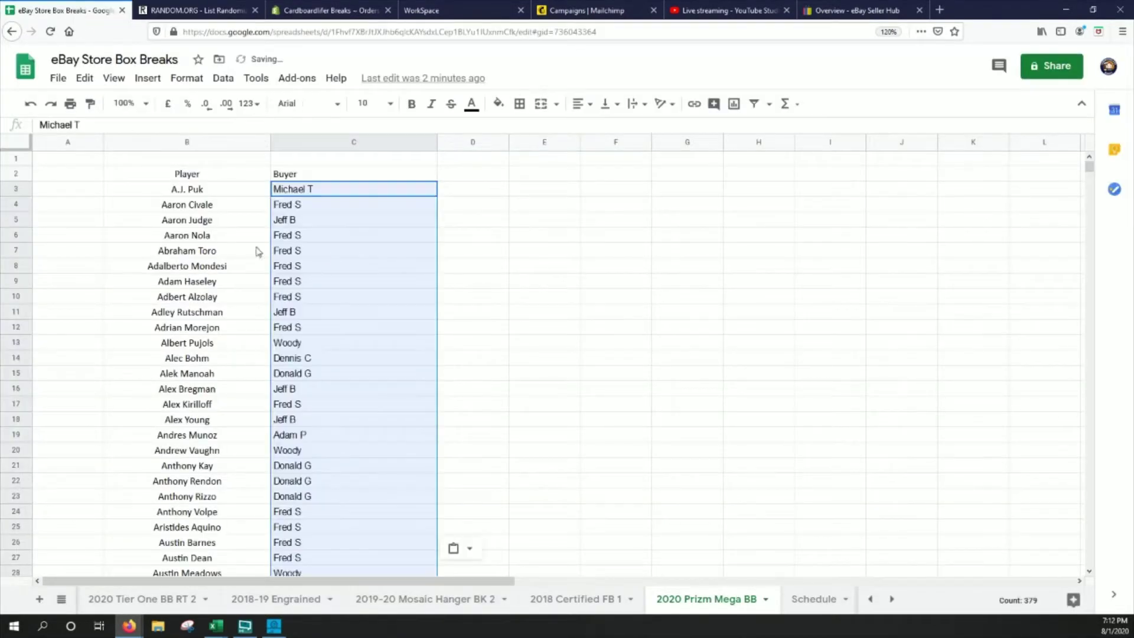
Narrow columns A, C, D and E, and widen columns F and G to make room for a second table.
{"action": "left_click", "coordinate": [214, 239]}
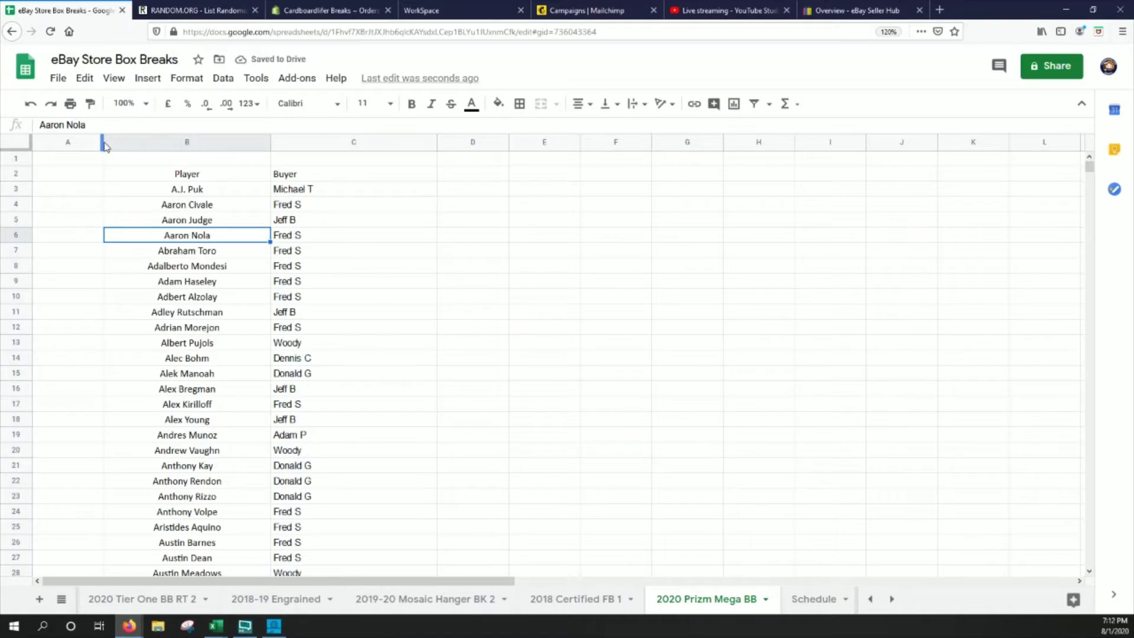
{"action": "left_click_drag", "start_coordinate": [102, 141], "coordinate": [62, 141]}
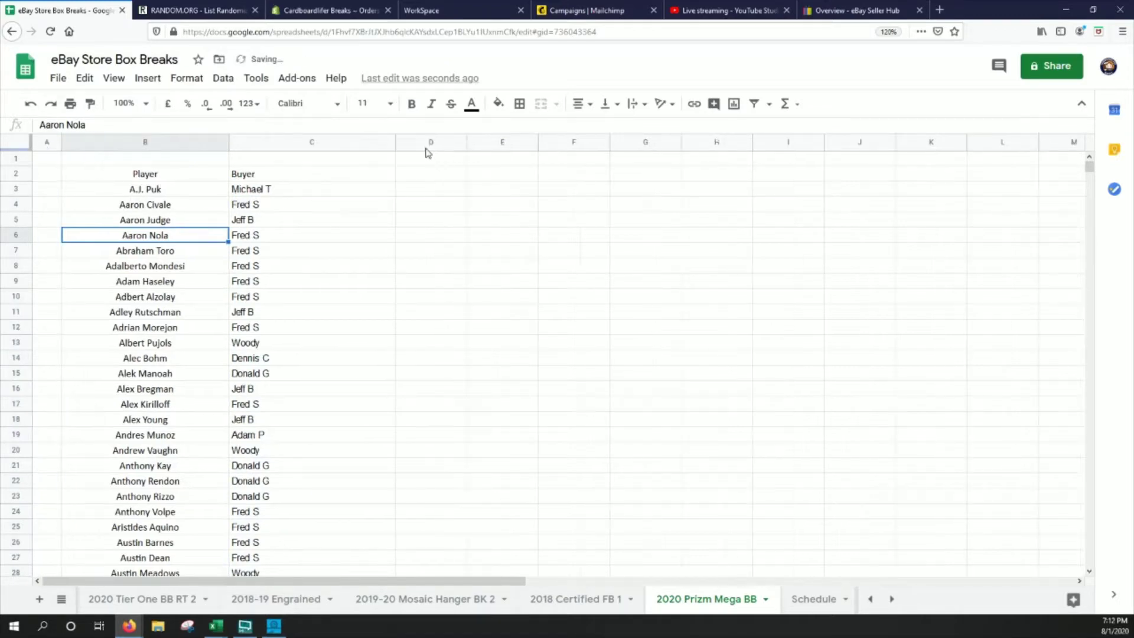
{"action": "left_click_drag", "start_coordinate": [395, 141], "coordinate": [333, 142]}
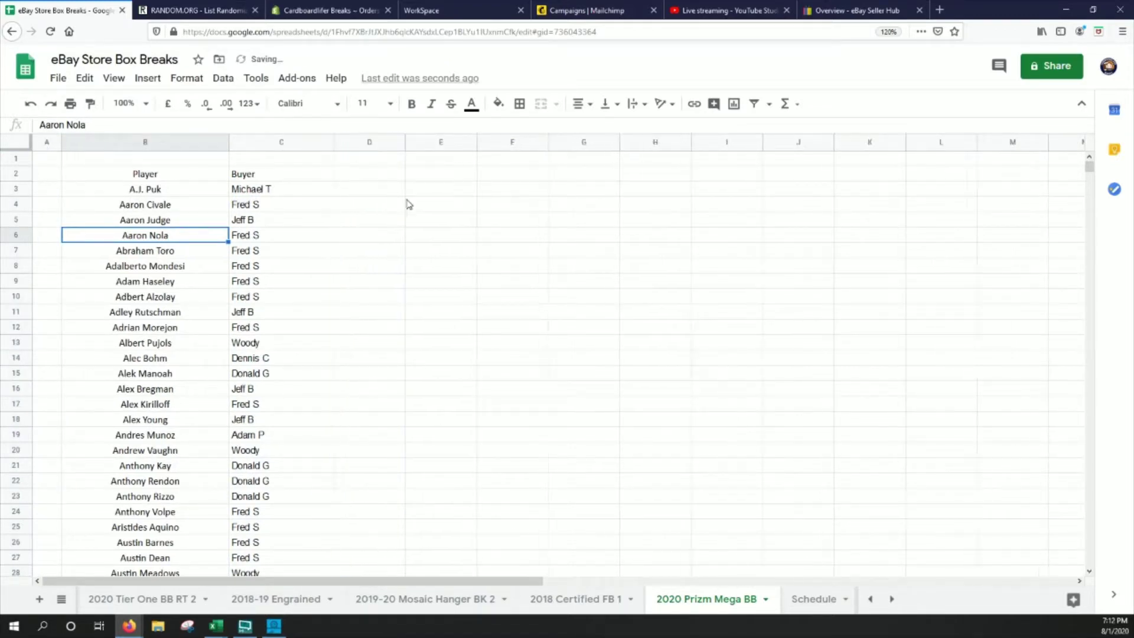
{"action": "left_click_drag", "start_coordinate": [405, 142], "coordinate": [361, 141]}
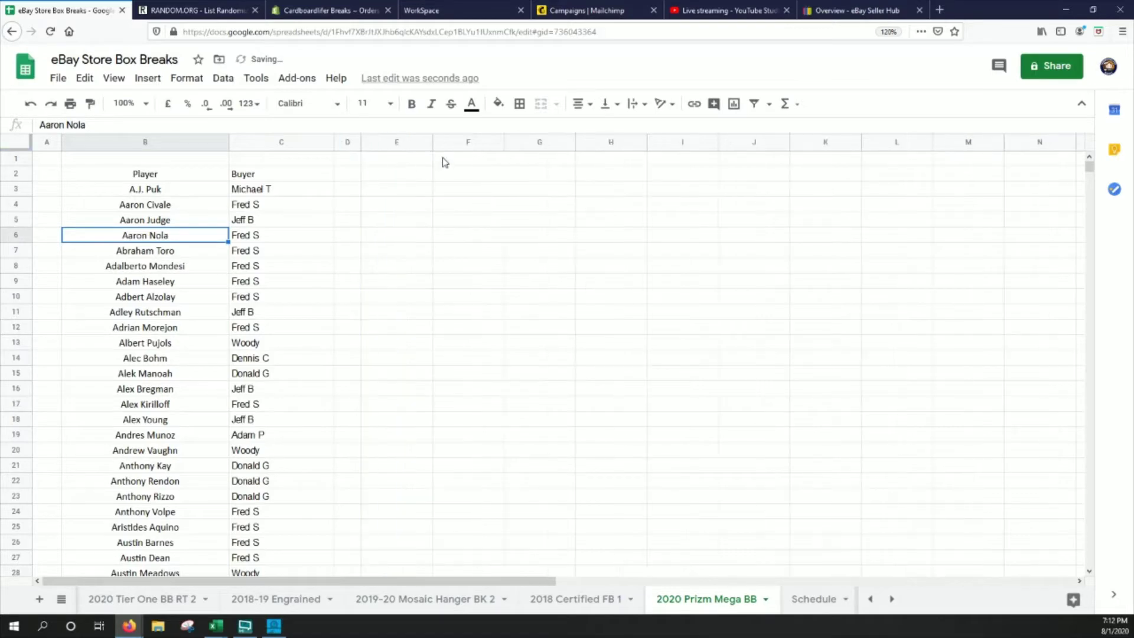
{"action": "left_click_drag", "start_coordinate": [433, 141], "coordinate": [395, 142]}
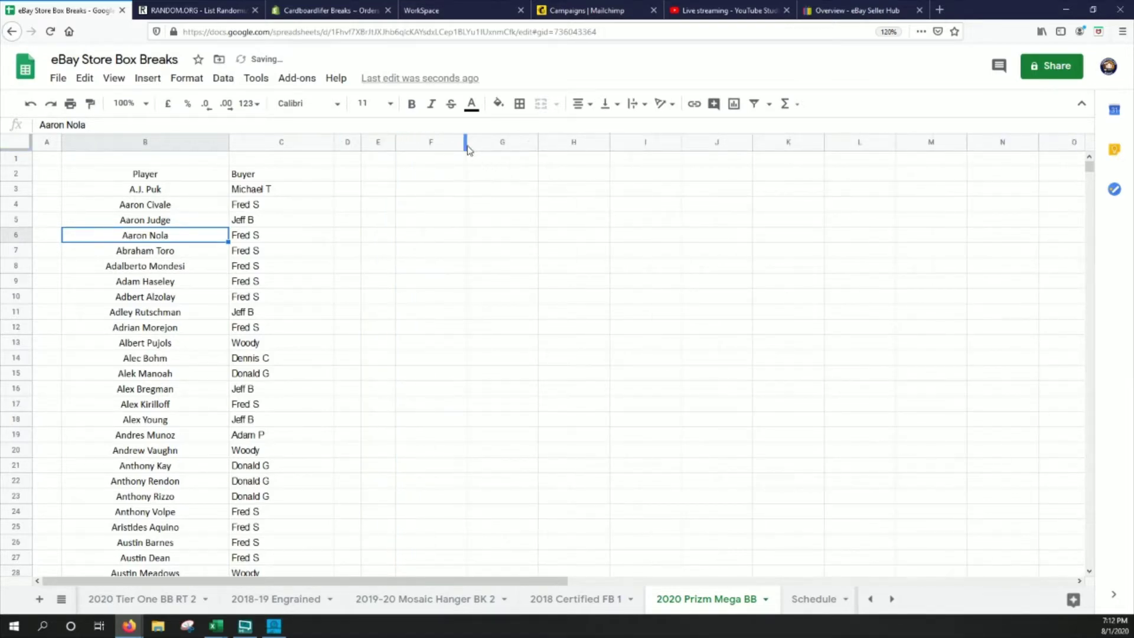
{"action": "left_click_drag", "start_coordinate": [467, 142], "coordinate": [537, 170]}
{"action": "left_click_drag", "start_coordinate": [608, 150], "coordinate": [665, 150]}
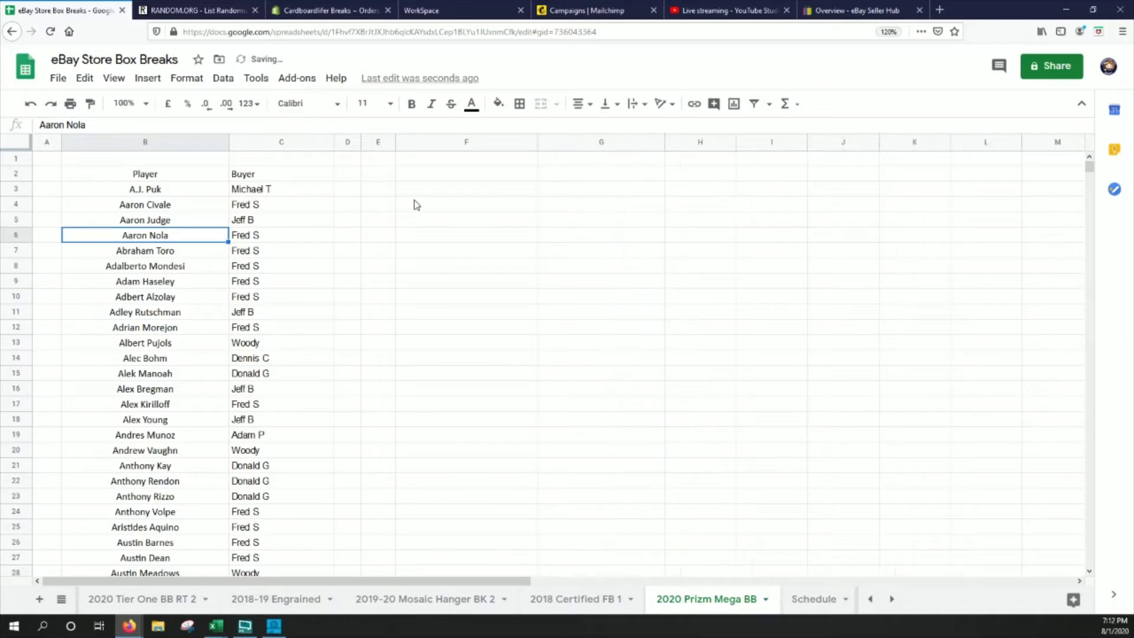
Copy the full Player and Buyer table in B2:C381 and paste the duplicate at F2.
{"action": "left_click", "coordinate": [170, 177]}
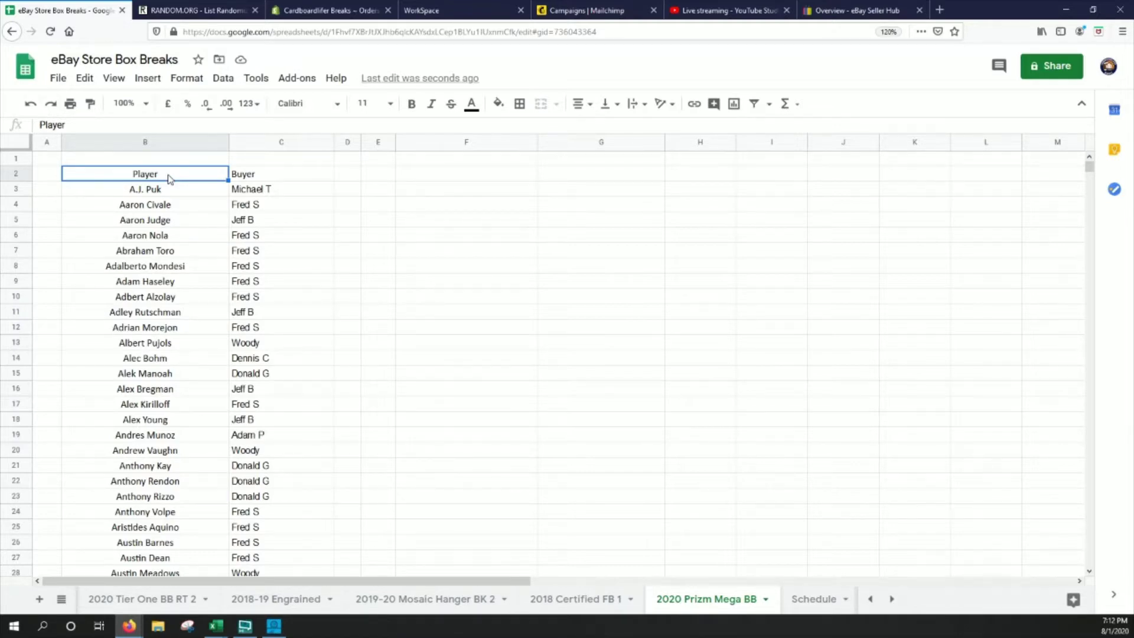
{"action": "left_click_drag", "start_coordinate": [170, 179], "coordinate": [170, 179]}
{"action": "scroll", "coordinate": [170, 179], "scroll_direction": "down", "scroll_amount": 20}
{"action": "scroll", "coordinate": [169, 179], "scroll_direction": "down", "scroll_amount": 20}
{"action": "scroll", "coordinate": [169, 179], "scroll_direction": "up", "scroll_amount": 11}
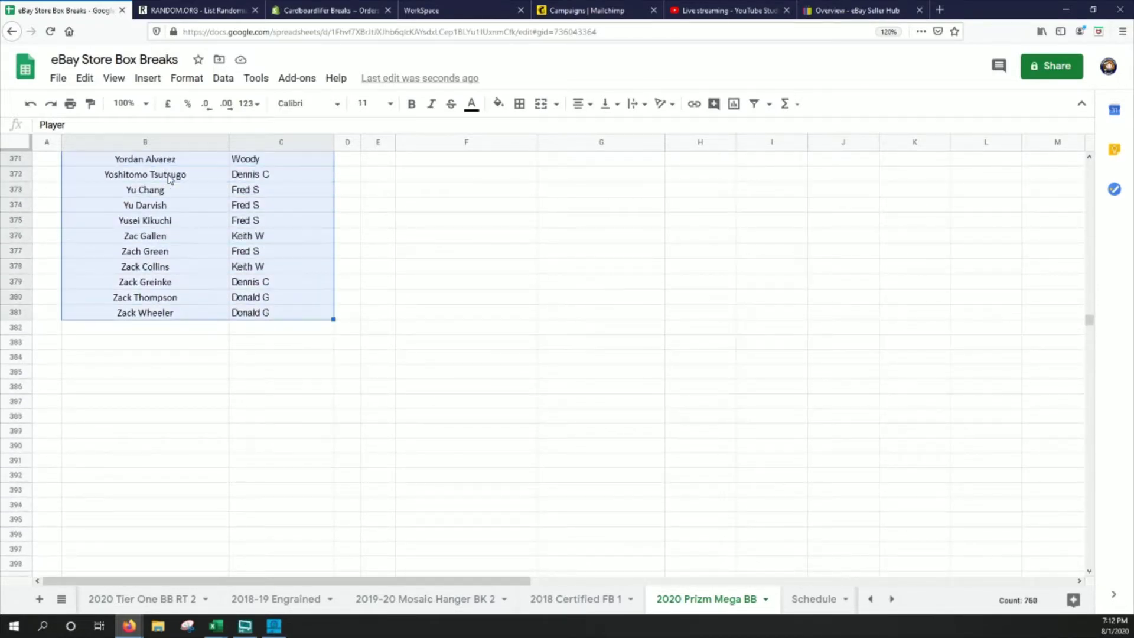
{"action": "key", "text": "Right"}
{"action": "key", "text": "Right"}
{"action": "key", "text": "Right"}
{"action": "key", "text": "Right"}
{"action": "key", "text": "ctrl+v"}
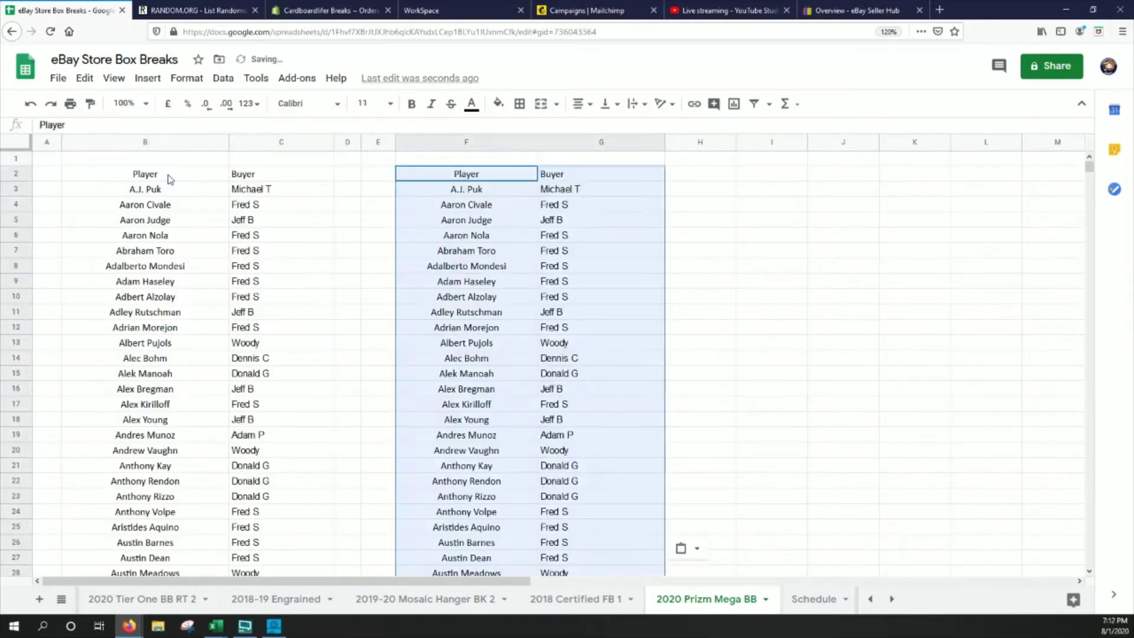
Sort the duplicated range F3:G381, without its header row, by column G in A → Z order.
{"action": "key", "text": "Down"}
{"action": "scroll", "coordinate": [170, 179], "scroll_direction": "down", "scroll_amount": 20}
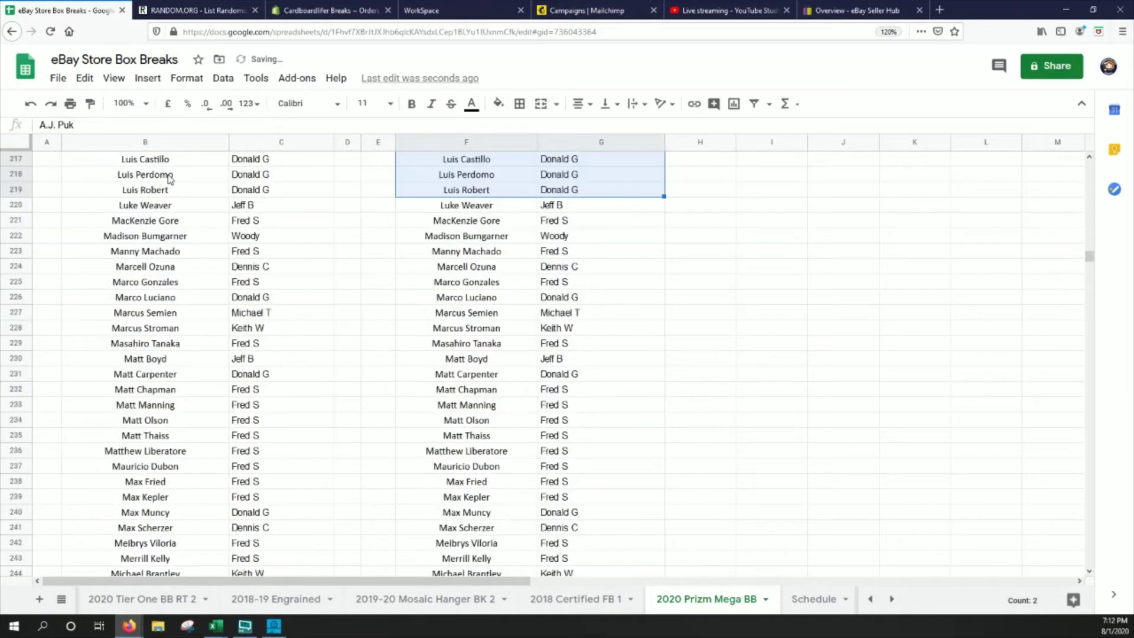
{"action": "scroll", "coordinate": [170, 179], "scroll_direction": "down", "scroll_amount": 20}
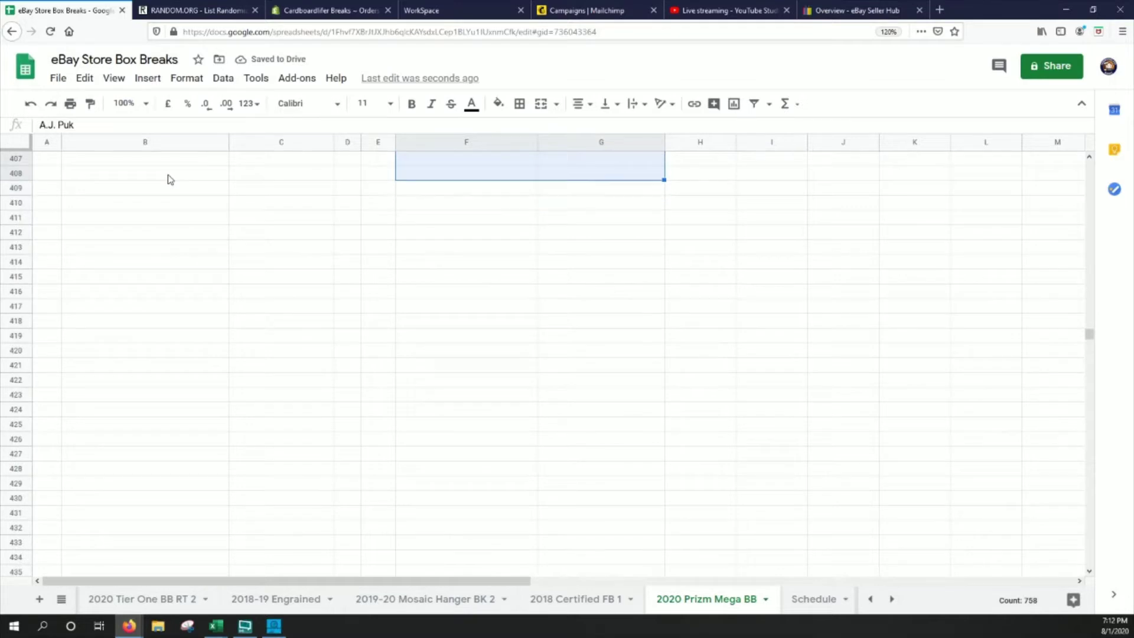
{"action": "scroll", "coordinate": [170, 179], "scroll_direction": "up", "scroll_amount": 4}
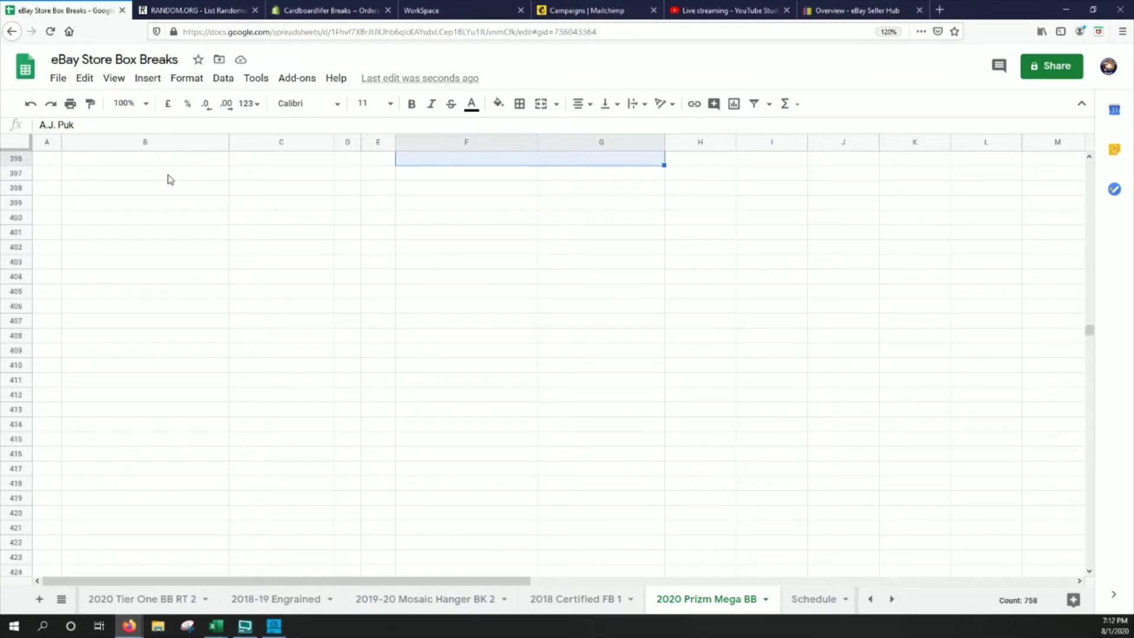
{"action": "scroll", "coordinate": [170, 179], "scroll_direction": "up", "scroll_amount": 7}
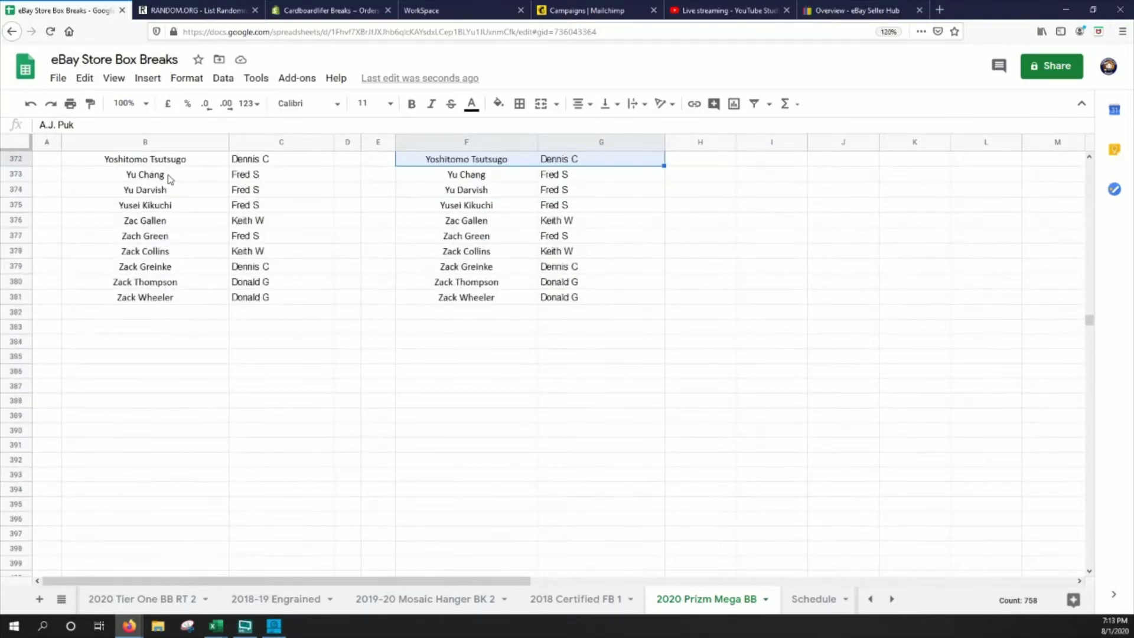
{"action": "key", "text": "shift+Down"}
{"action": "key", "text": "shift+Down"}
{"action": "key", "text": "shift+Down"}
{"action": "key", "text": "shift+Down"}
{"action": "key", "text": "shift+Down"}
{"action": "key", "text": "shift+Down"}
{"action": "key", "text": "shift+Down"}
{"action": "key", "text": "shift+Down"}
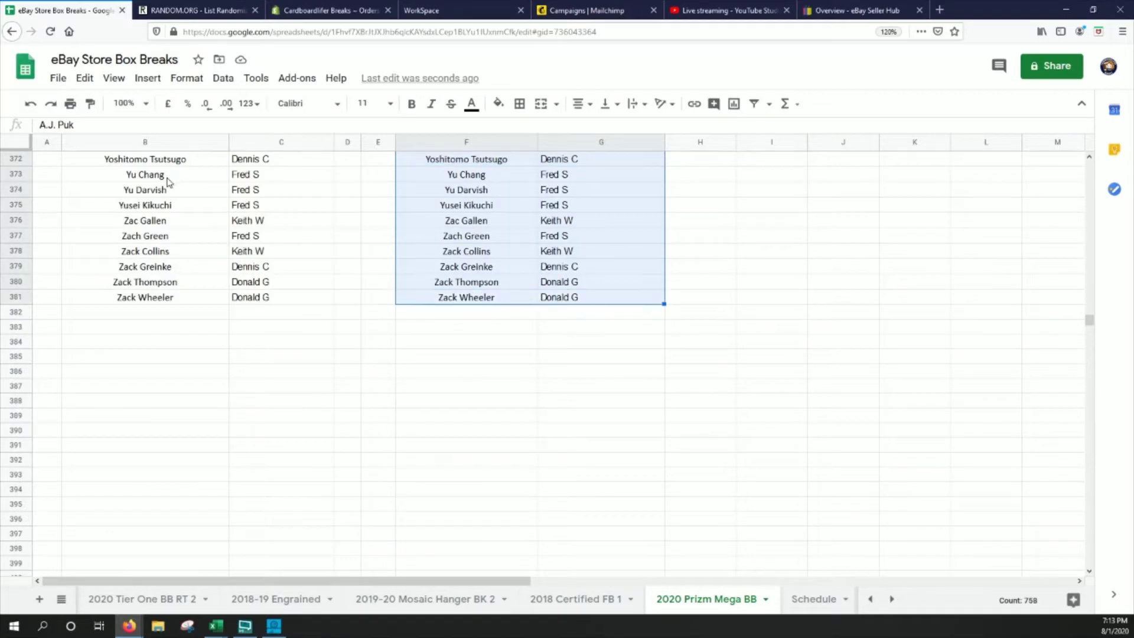
{"action": "left_click", "coordinate": [225, 83]}
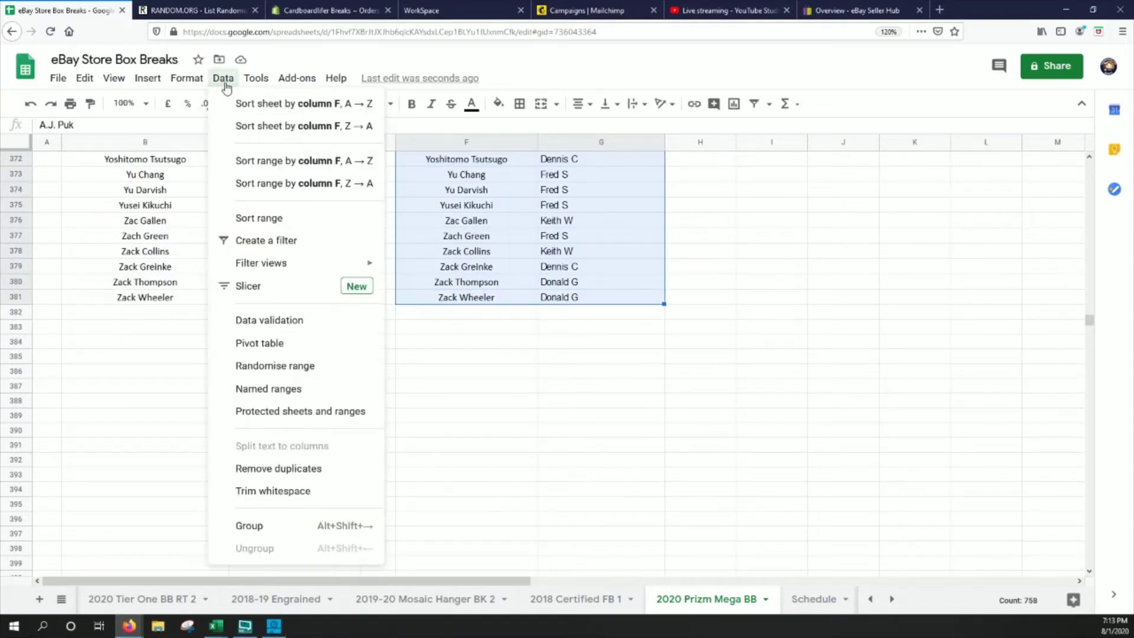
{"action": "left_click", "coordinate": [260, 218]}
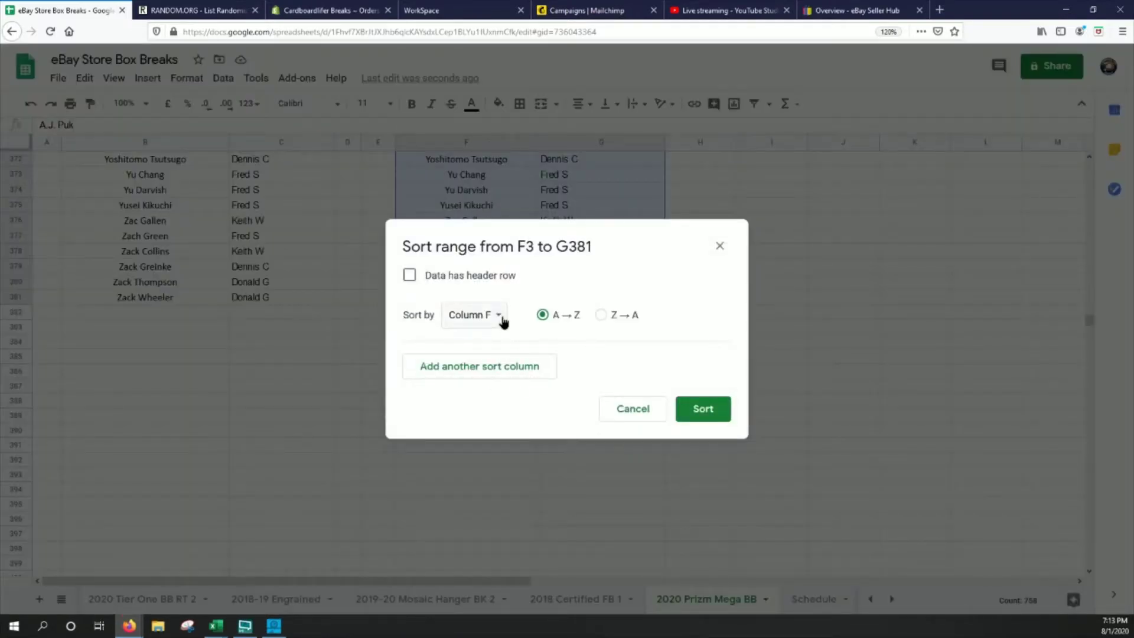
{"action": "left_click", "coordinate": [504, 321]}
{"action": "left_click", "coordinate": [504, 335]}
{"action": "left_click", "coordinate": [692, 414]}
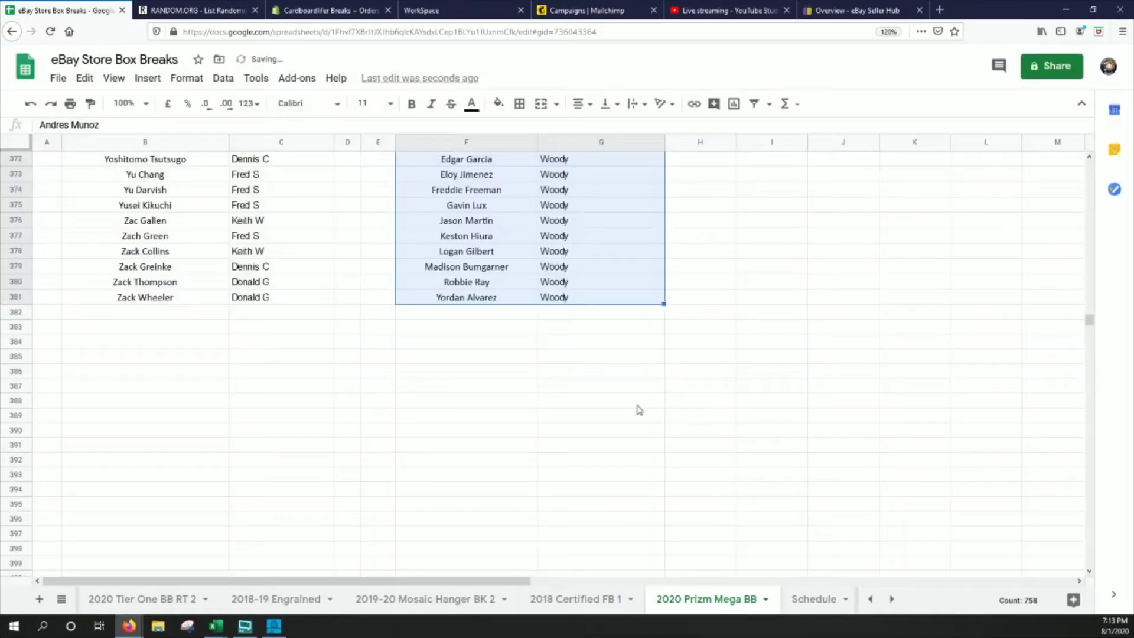
{"action": "left_click", "coordinate": [397, 384]}
Format the whole sheet in bold at font size 18, and widen column F to fit the player names.
{"action": "scroll", "coordinate": [392, 387], "scroll_direction": "up", "scroll_amount": 15}
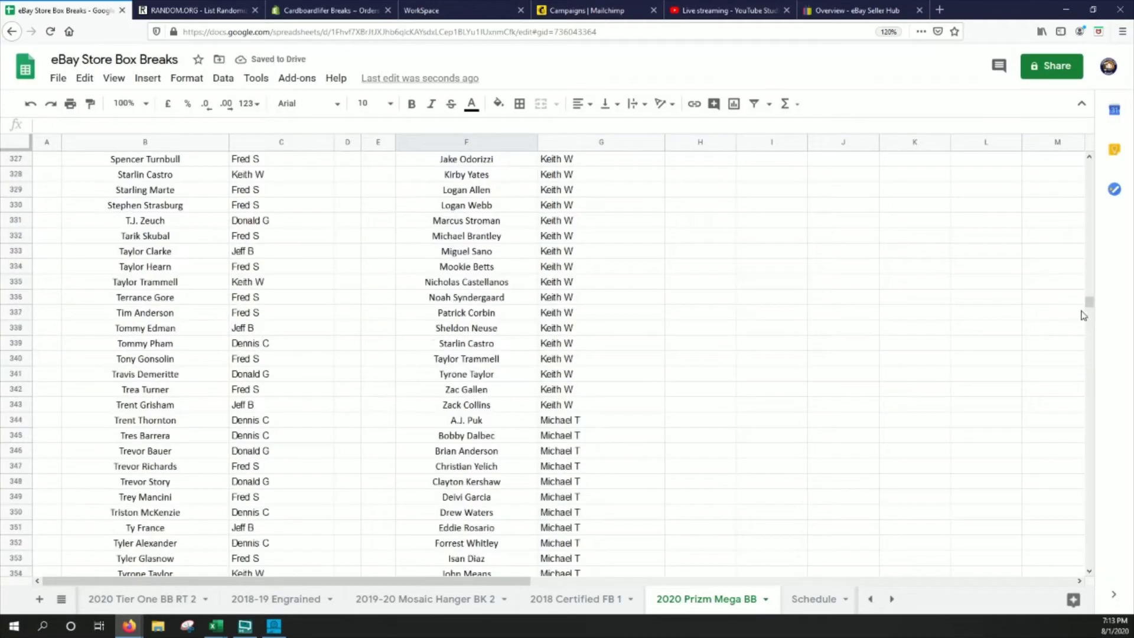
{"action": "left_click_drag", "start_coordinate": [1089, 302], "coordinate": [1084, 160]}
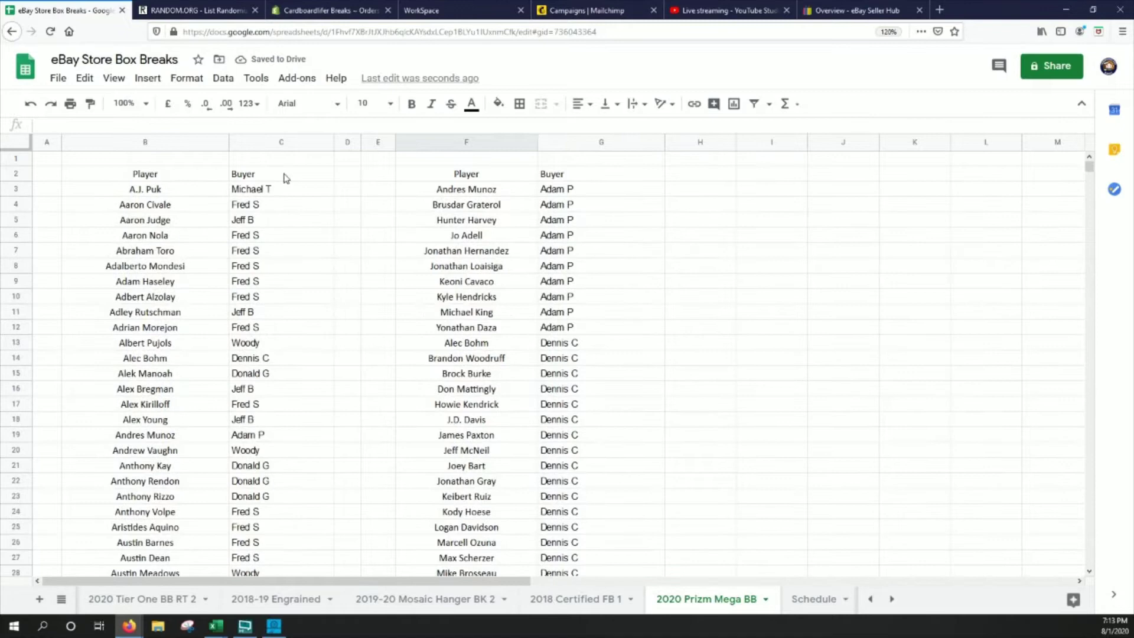
{"action": "left_click", "coordinate": [24, 148]}
{"action": "left_click", "coordinate": [390, 104]}
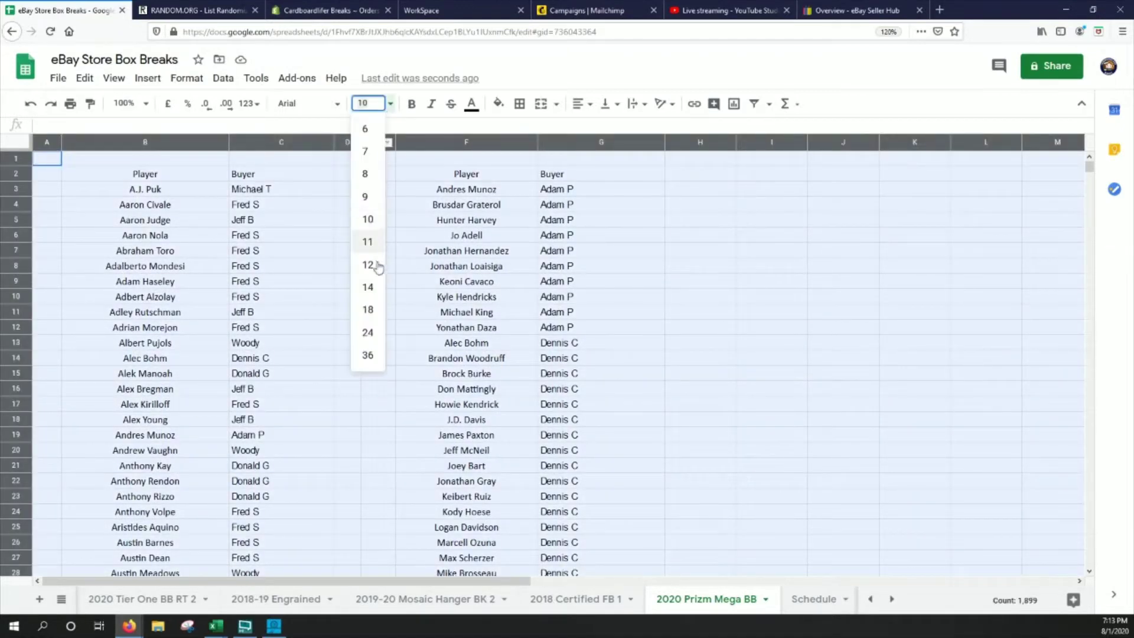
{"action": "left_click", "coordinate": [367, 309]}
{"action": "left_click", "coordinate": [411, 103]}
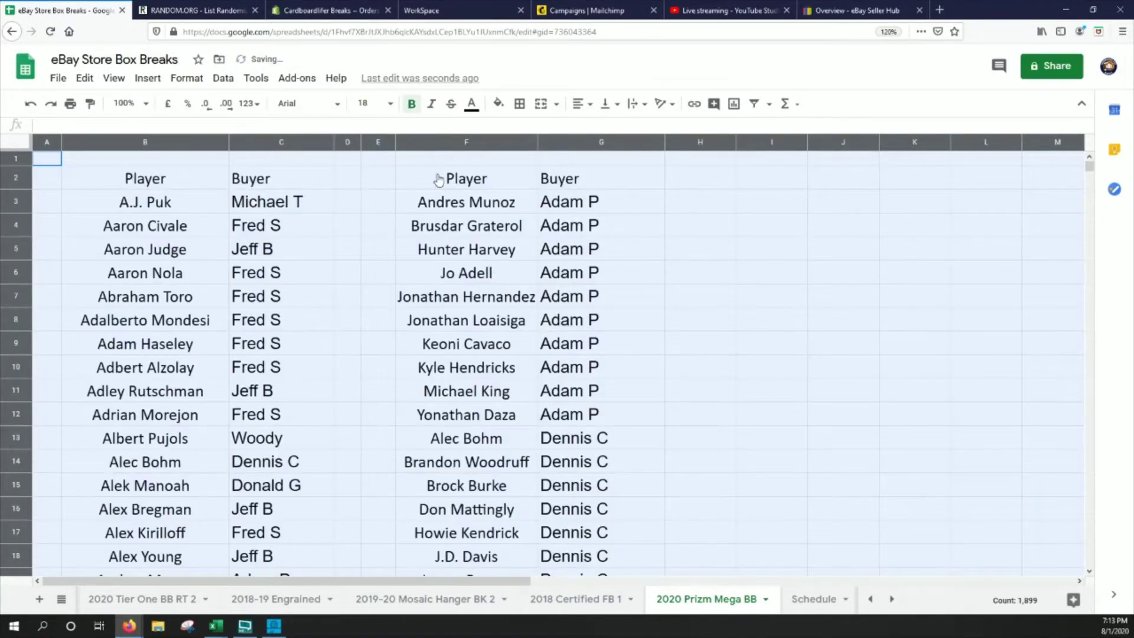
{"action": "left_click", "coordinate": [466, 225]}
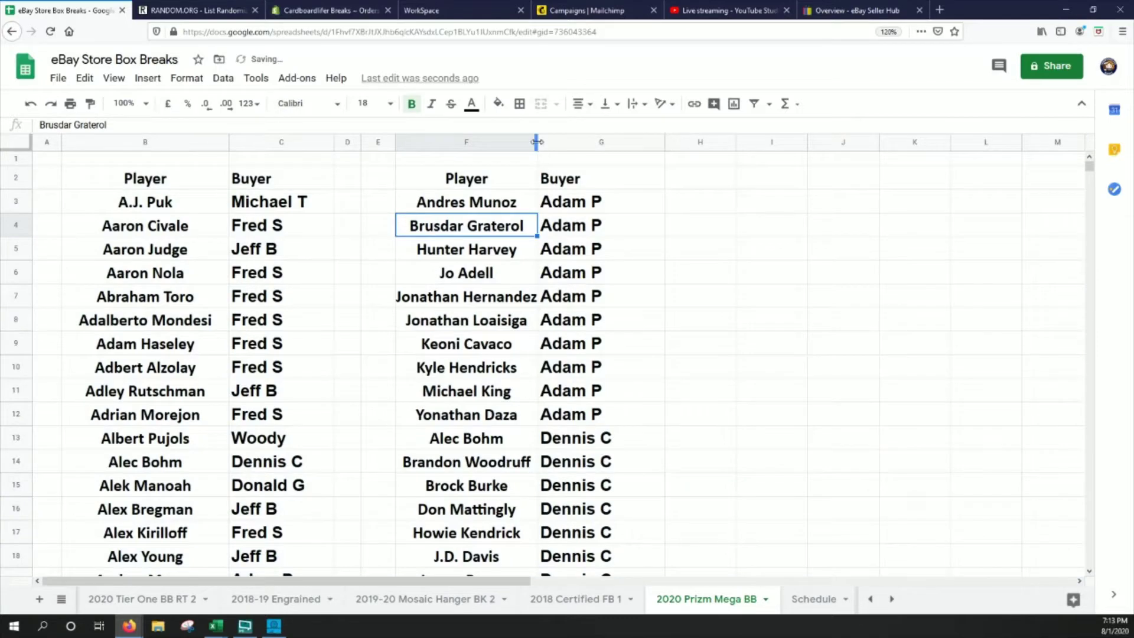
{"action": "left_click_drag", "start_coordinate": [537, 144], "coordinate": [631, 148]}
Review the full list of assignments in both the player-sorted and buyer-sorted tables, from row 3 through row 381.
{"action": "left_click", "coordinate": [819, 191]}
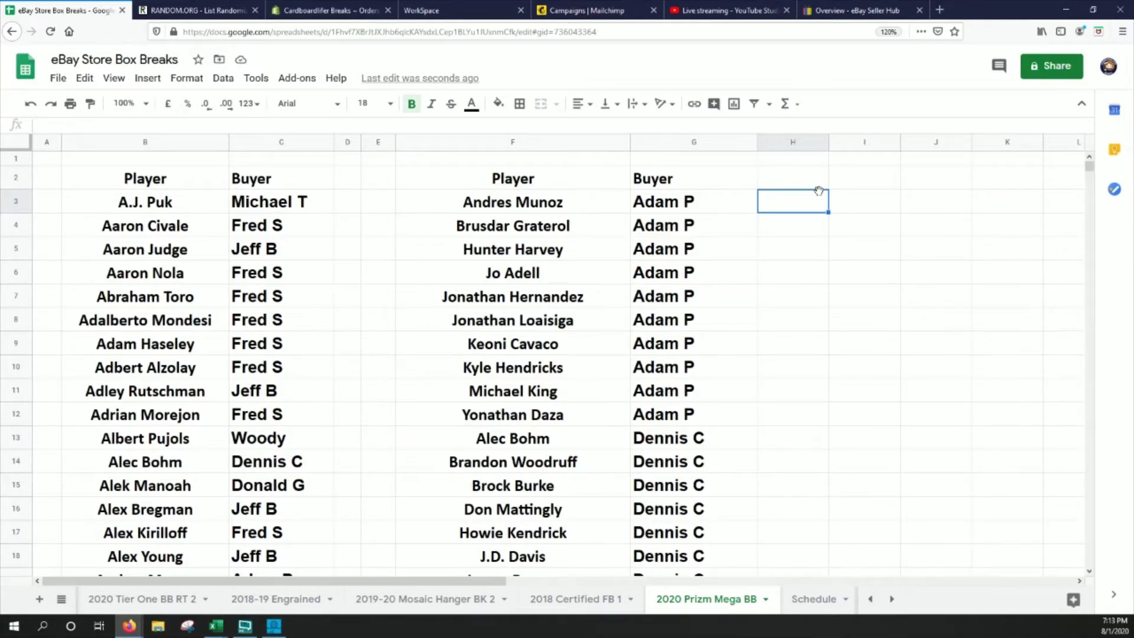
{"action": "key", "text": "Page_Down"}
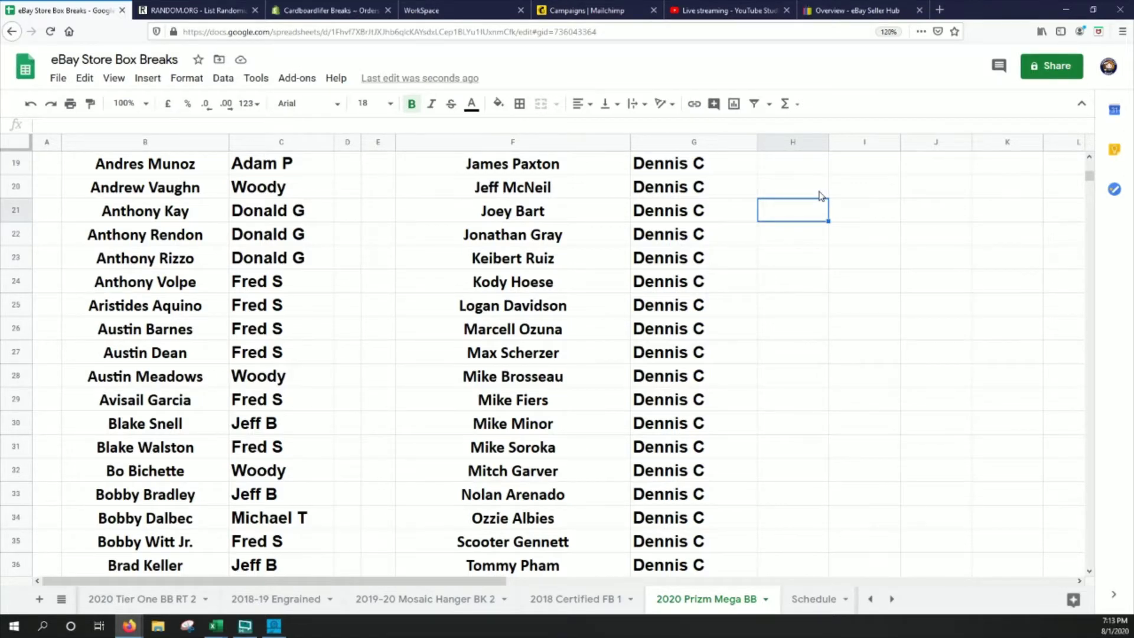
{"action": "scroll", "coordinate": [820, 195], "scroll_direction": "down", "scroll_amount": 6}
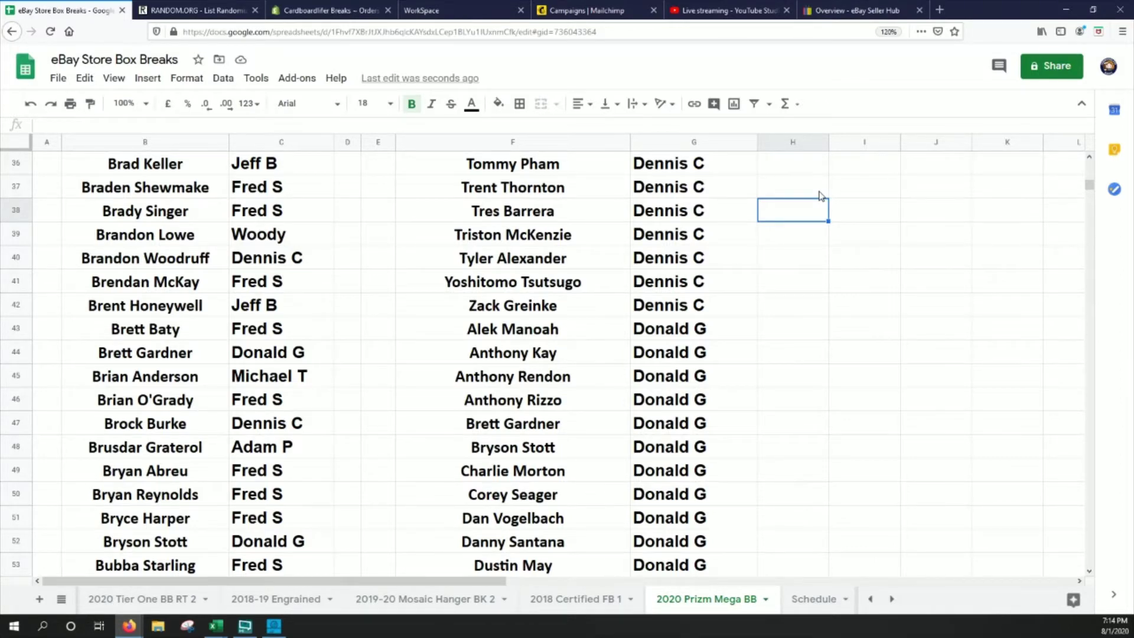
{"action": "key", "text": "Page_Down"}
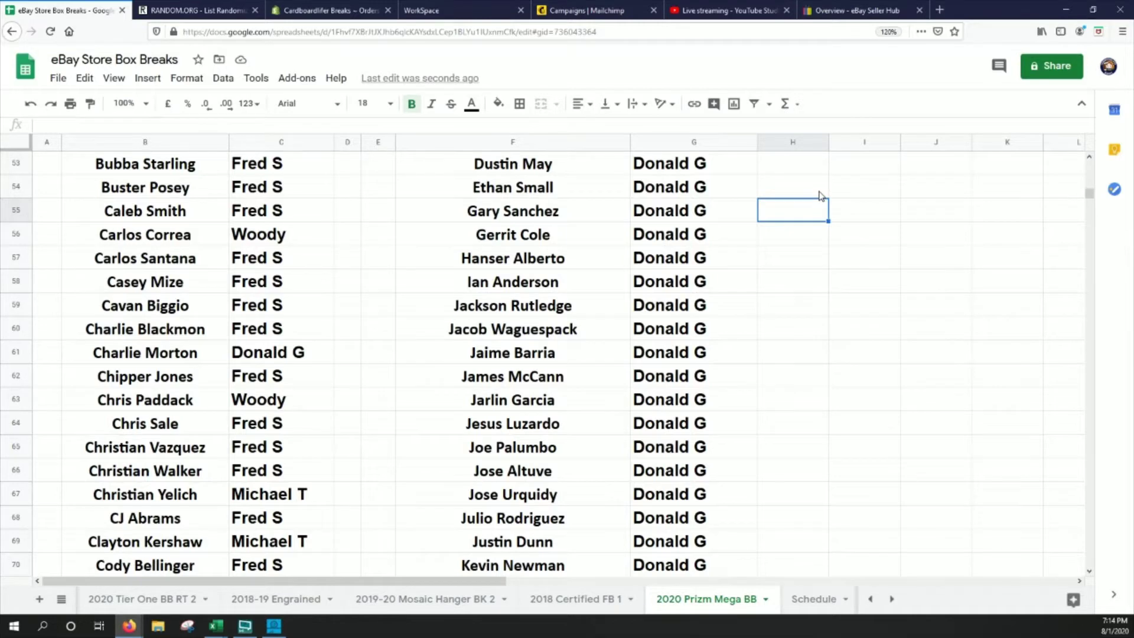
{"action": "key", "text": "Page_Down"}
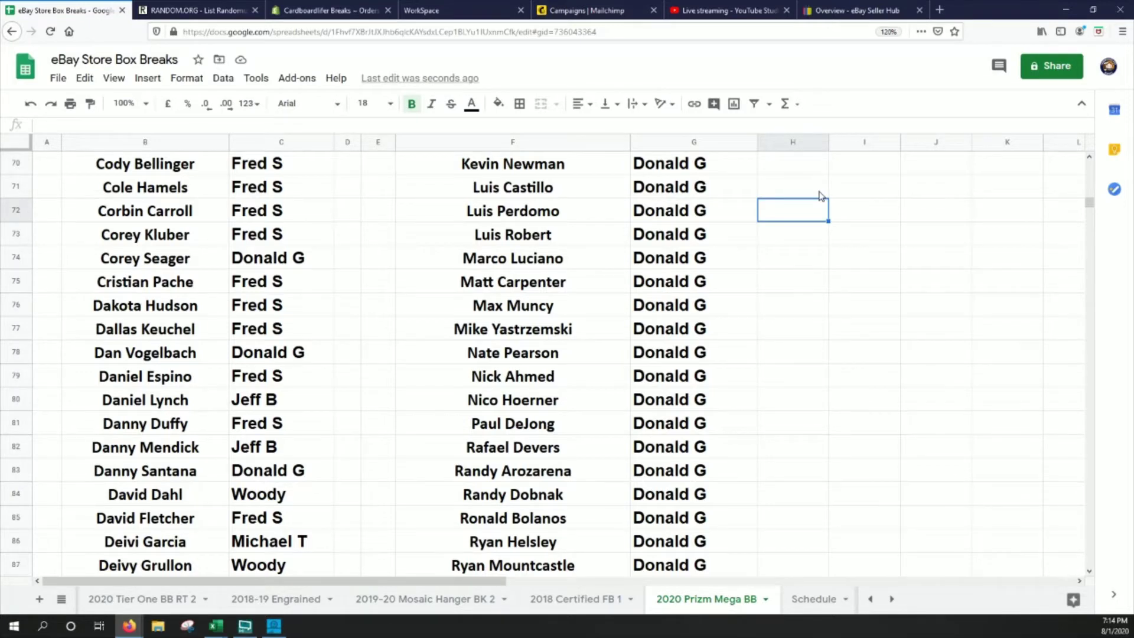
{"action": "key", "text": "Page_Down"}
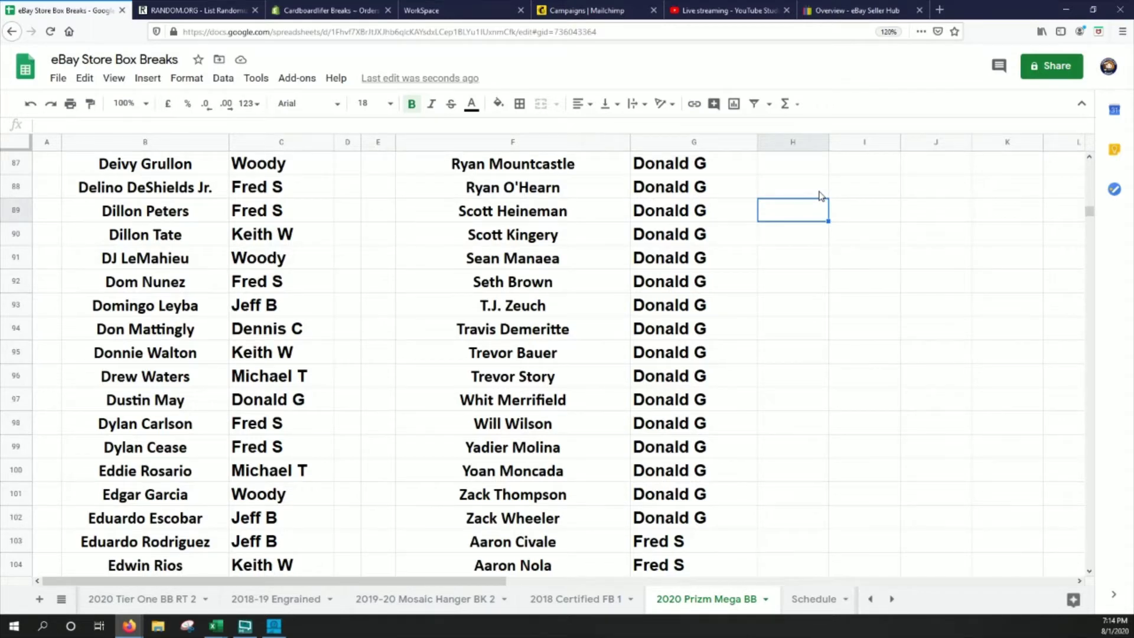
{"action": "key", "text": "Page_Down"}
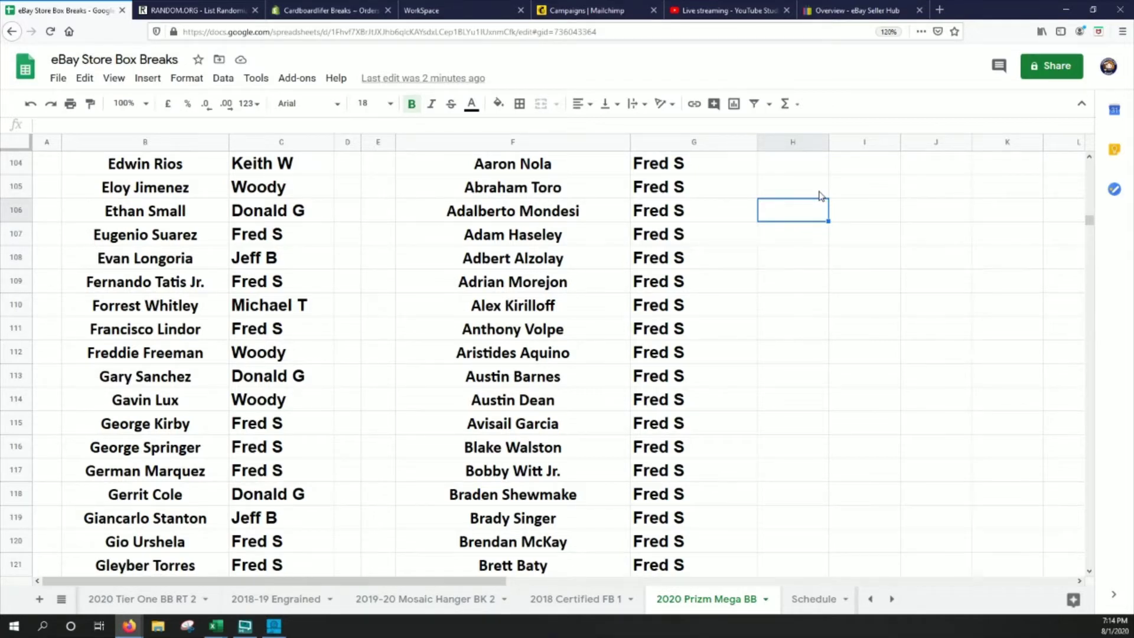
{"action": "key", "text": "Page_Down"}
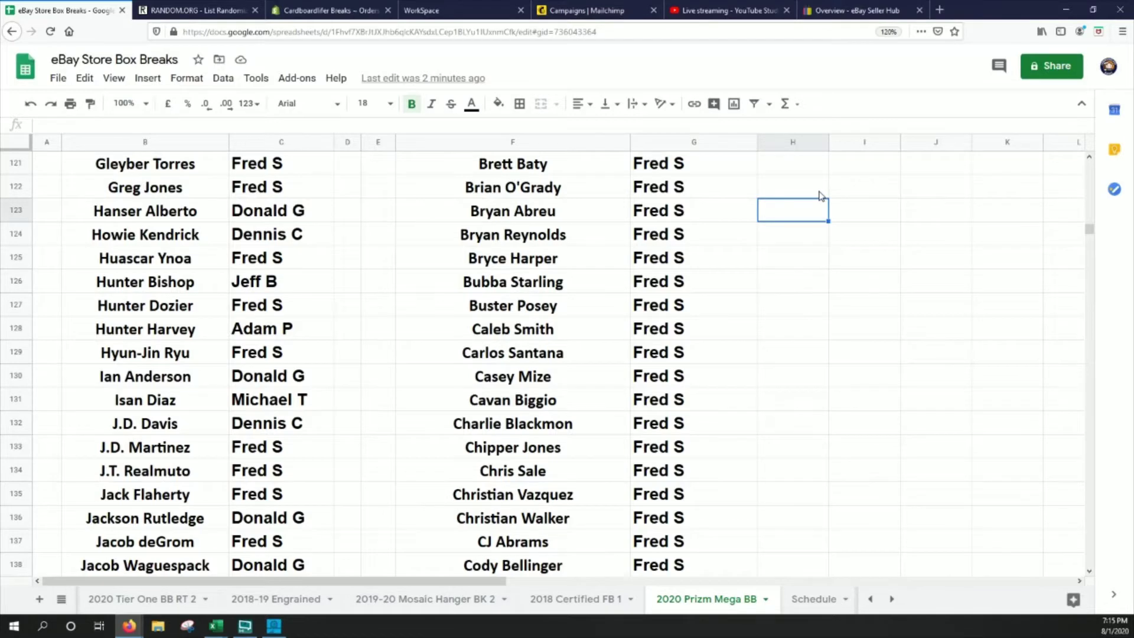
{"action": "key", "text": "Page_Down"}
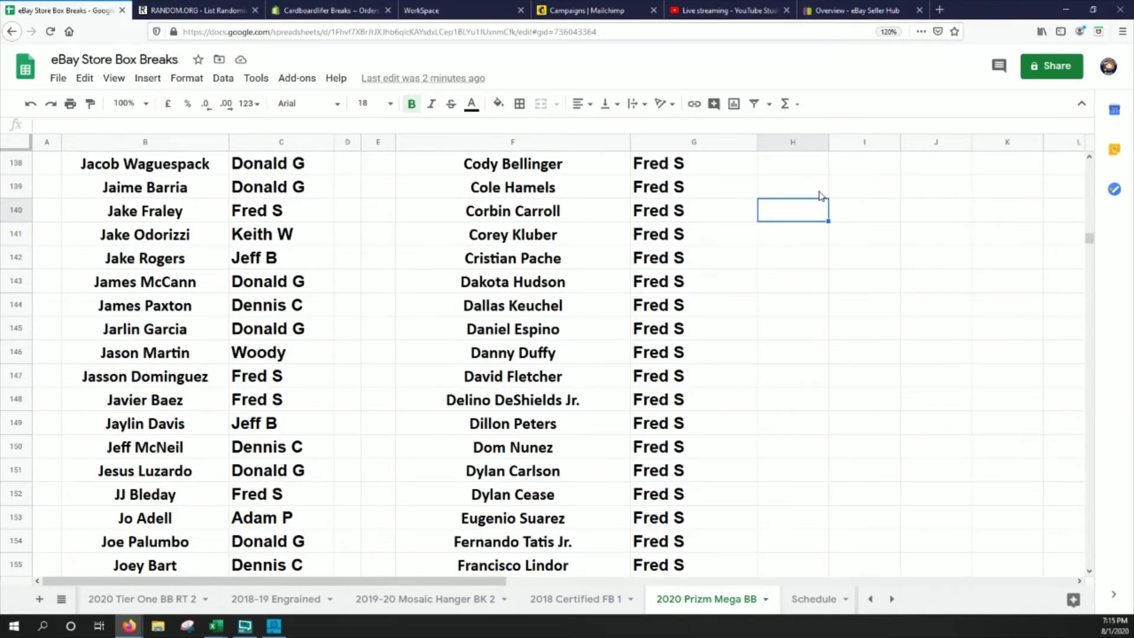
{"action": "key", "text": "Page_Down"}
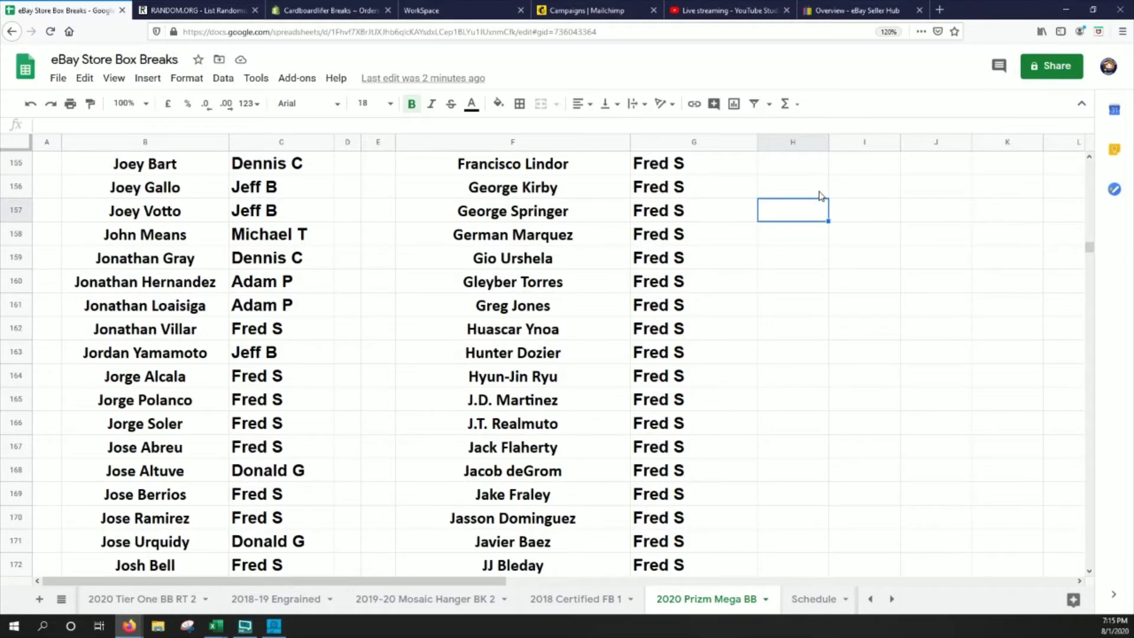
{"action": "key", "text": "Page_Down"}
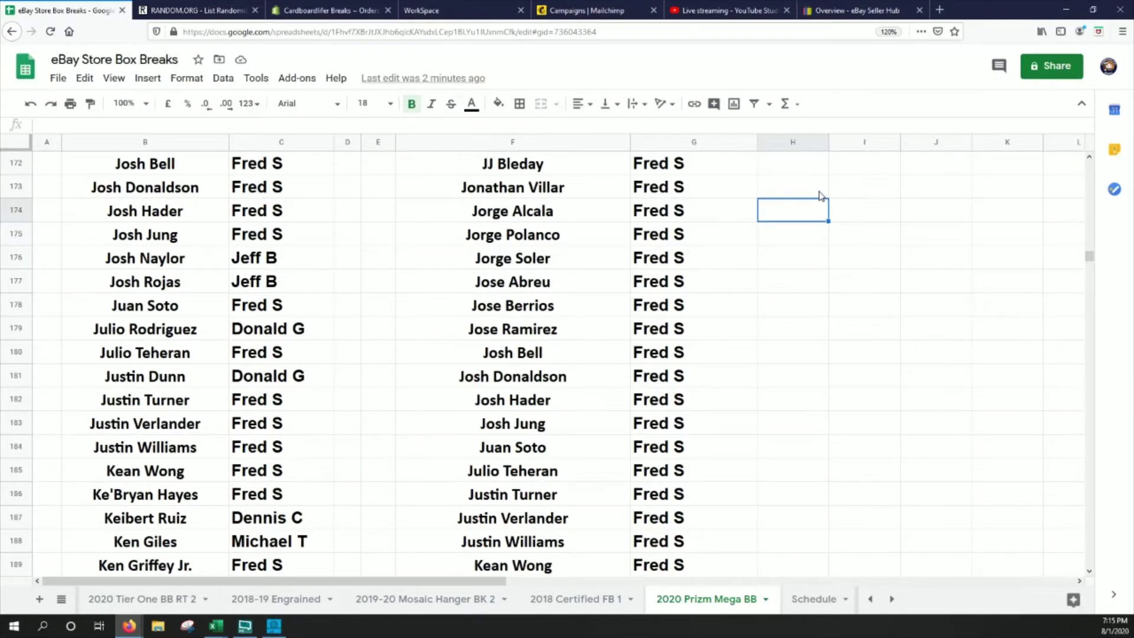
{"action": "key", "text": "Page_Down"}
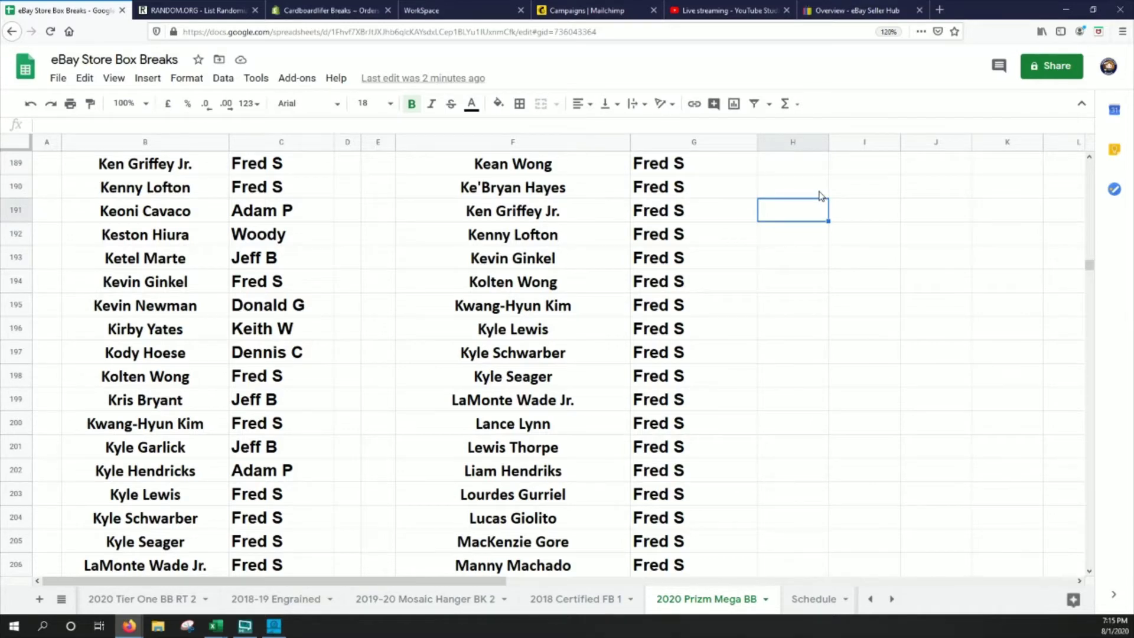
{"action": "key", "text": "Page_Down"}
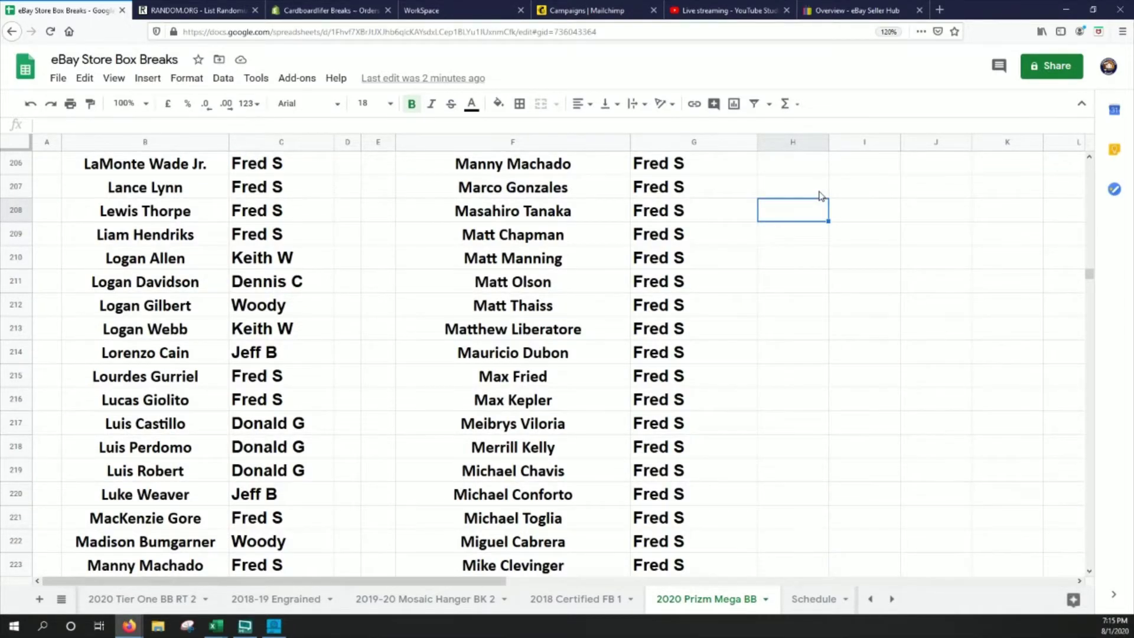
{"action": "key", "text": "Page_Down"}
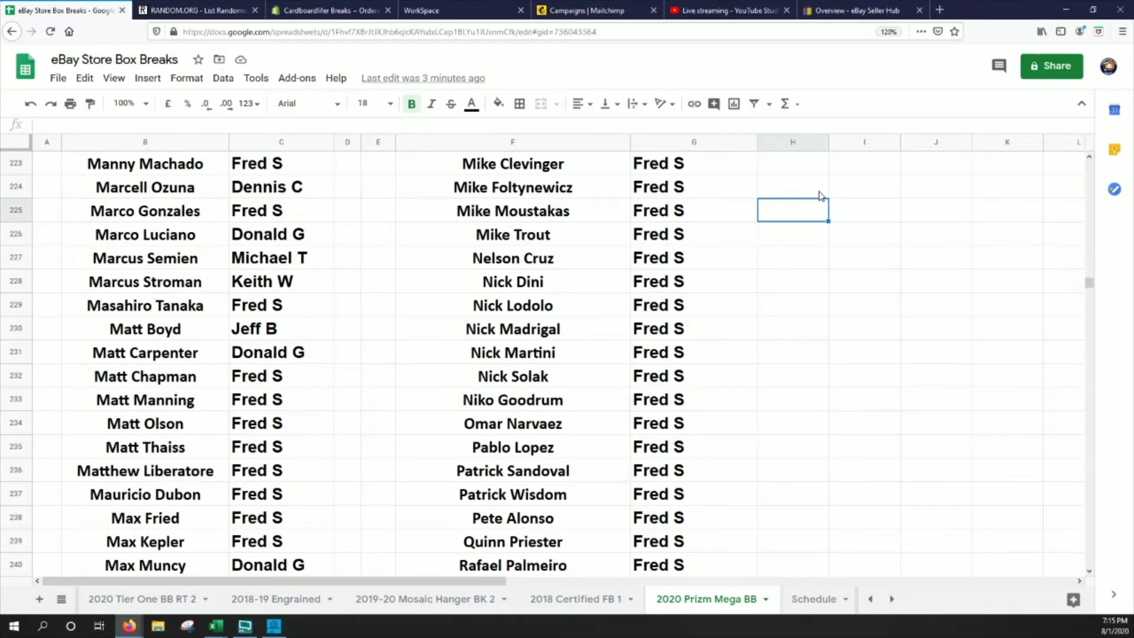
{"action": "scroll", "coordinate": [820, 195], "scroll_direction": "down", "scroll_amount": 6}
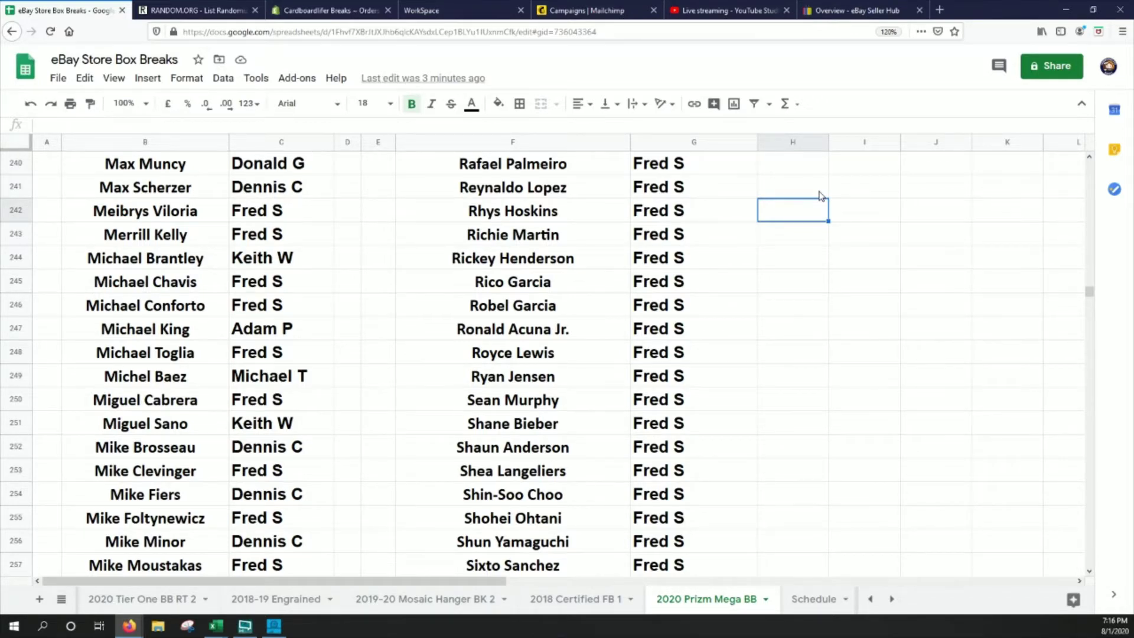
{"action": "key", "text": "Page_Down"}
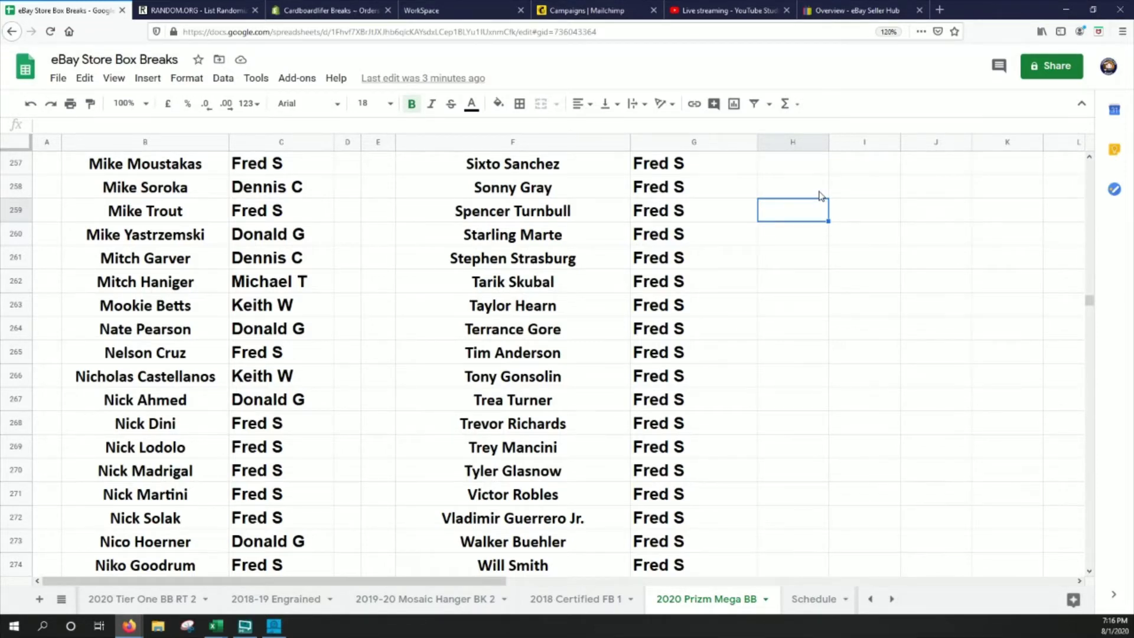
{"action": "key", "text": "Page_Down"}
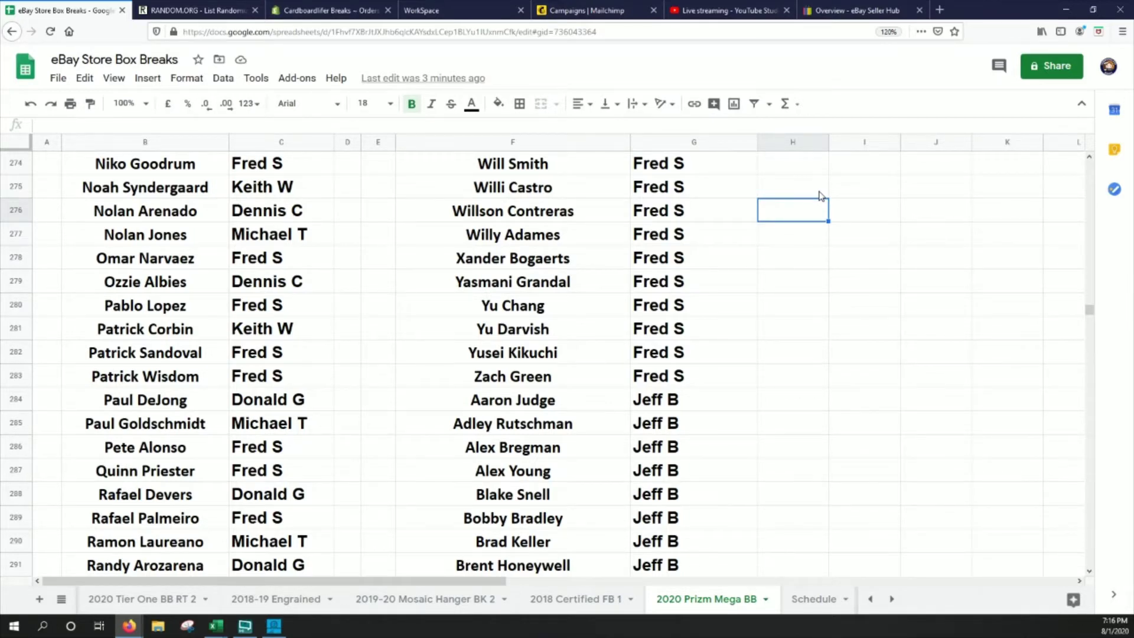
{"action": "key", "text": "Page_Down"}
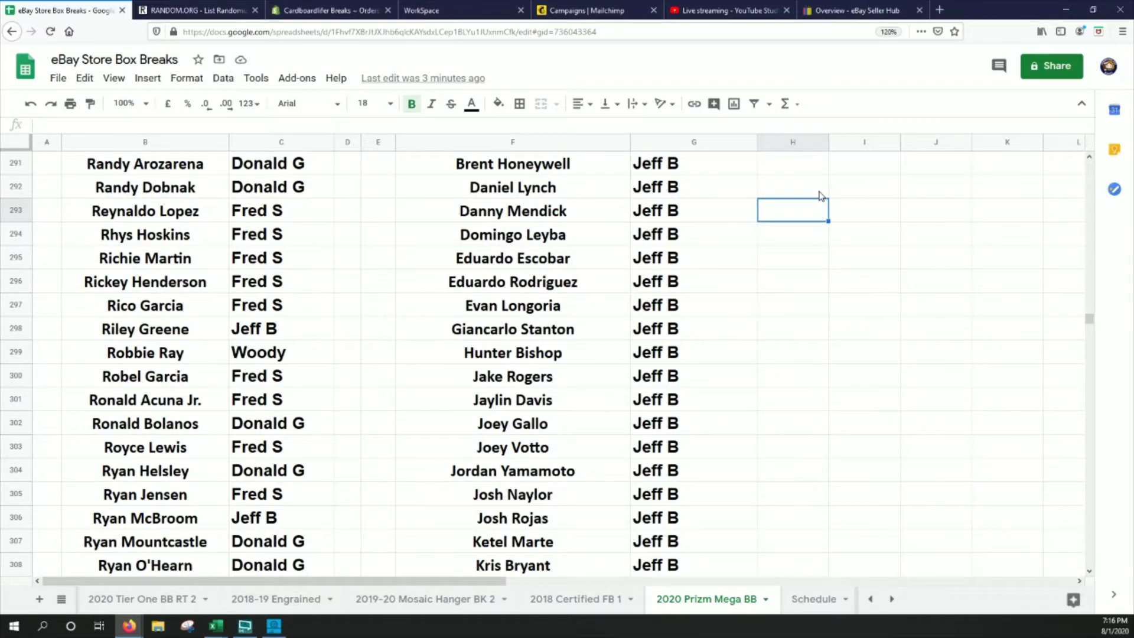
{"action": "scroll", "coordinate": [819, 195], "scroll_direction": "down", "scroll_amount": 6}
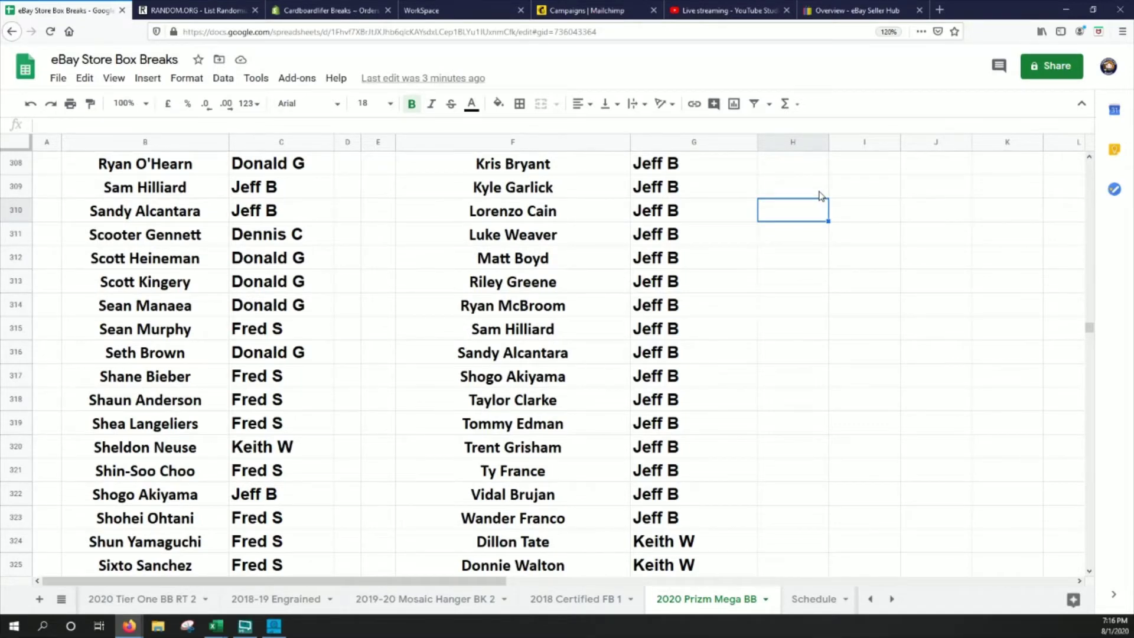
{"action": "scroll", "coordinate": [819, 195], "scroll_direction": "down", "scroll_amount": 6}
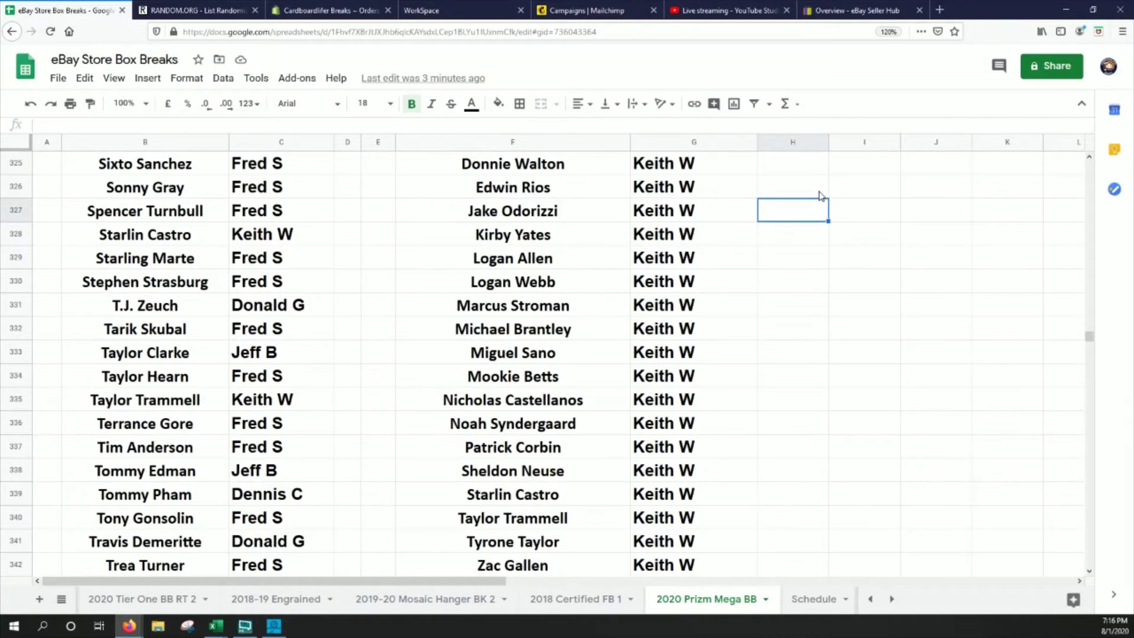
{"action": "scroll", "coordinate": [819, 195], "scroll_direction": "down", "scroll_amount": 6}
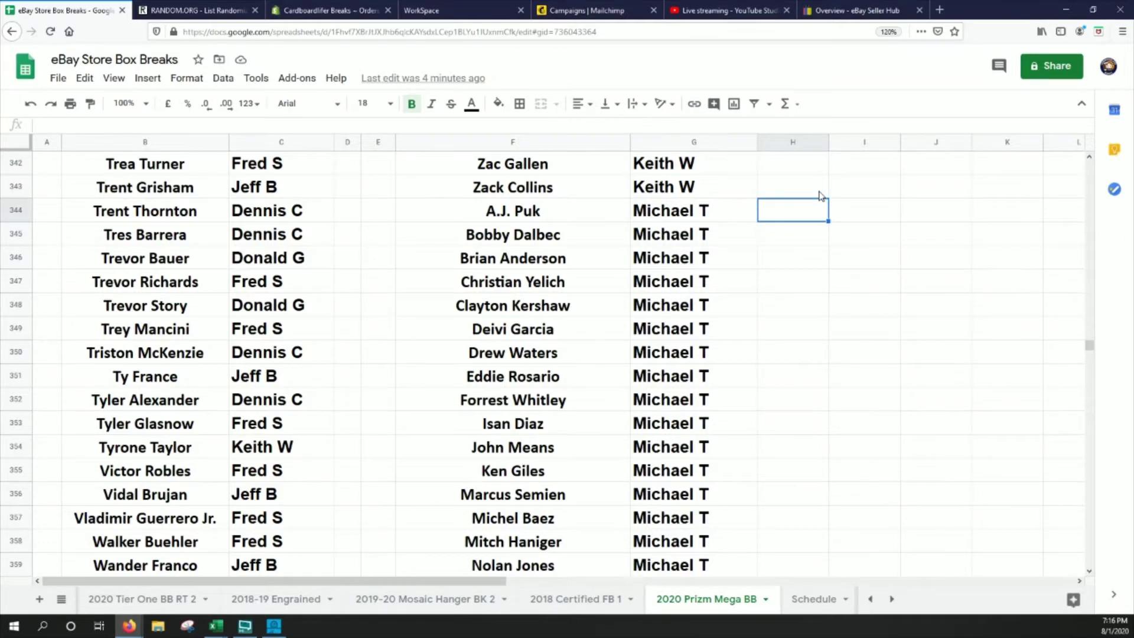
{"action": "scroll", "coordinate": [819, 195], "scroll_direction": "down", "scroll_amount": 6}
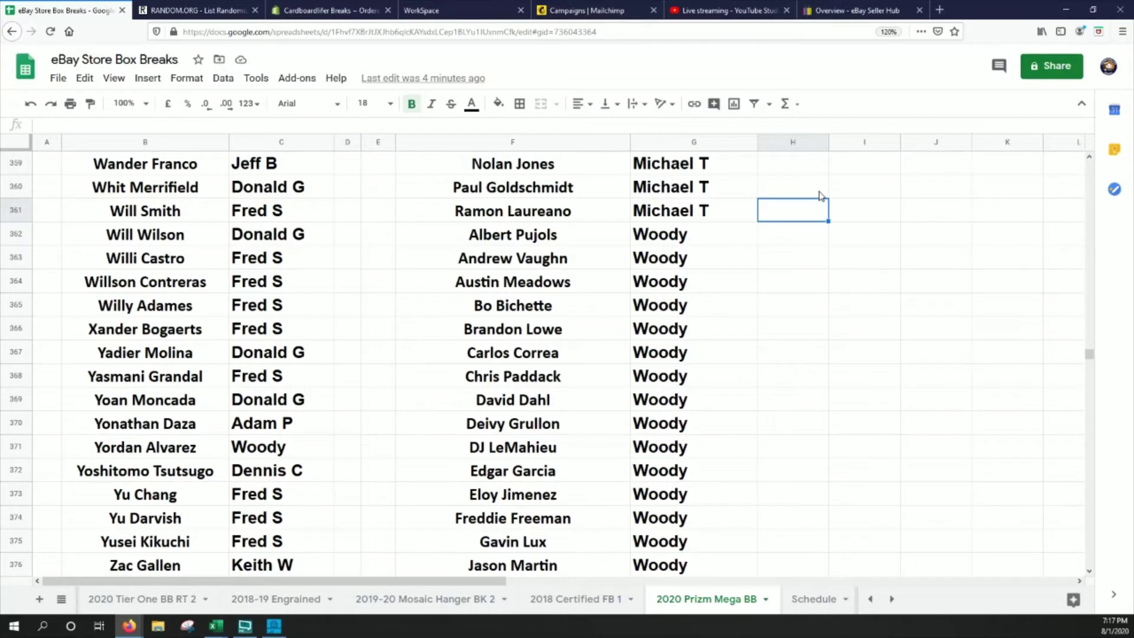
{"action": "key", "text": "Page_Down"}
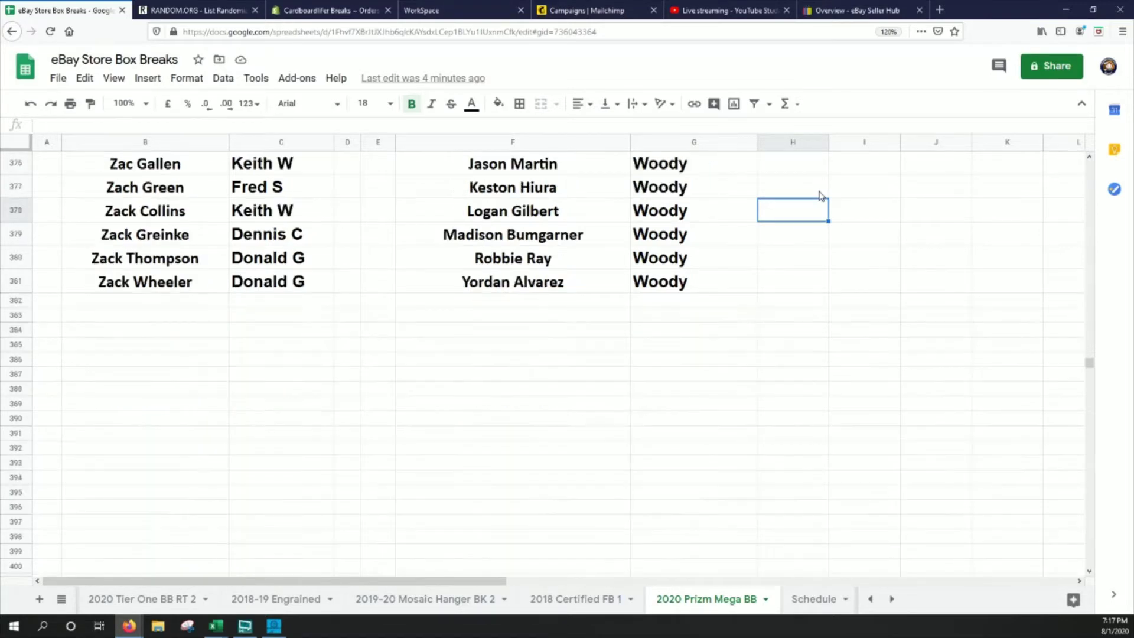
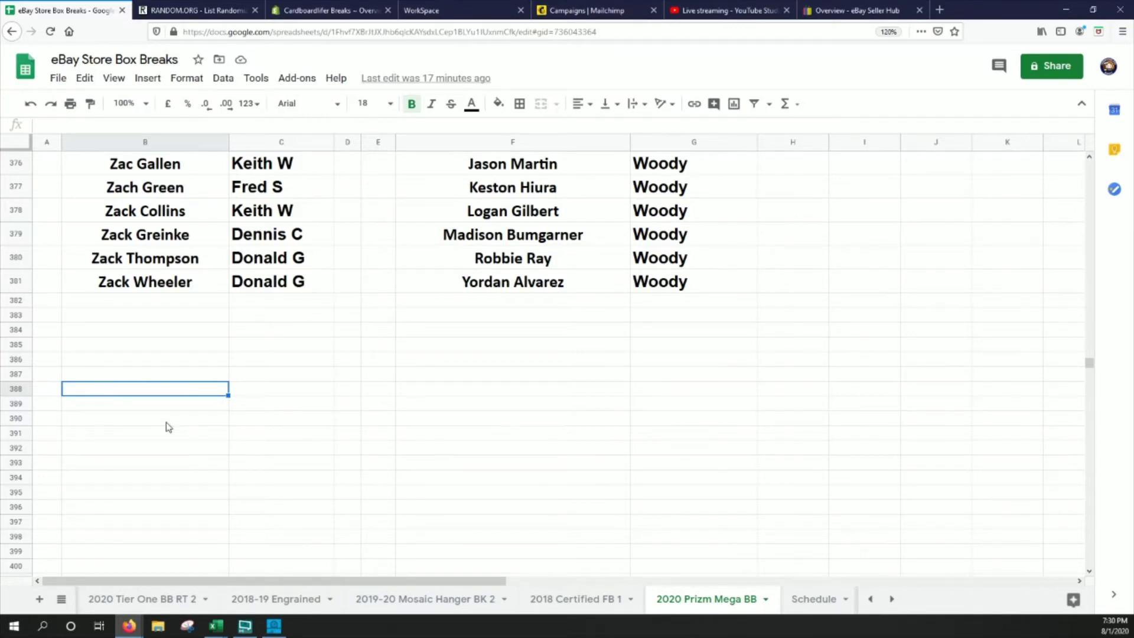
Highlight the Whit Merrifield row, B360:C360, in the player-sorted table with a yellow fill.
{"action": "scroll", "coordinate": [169, 427], "scroll_direction": "up", "scroll_amount": 5}
{"action": "scroll", "coordinate": [168, 427], "scroll_direction": "up", "scroll_amount": 2}
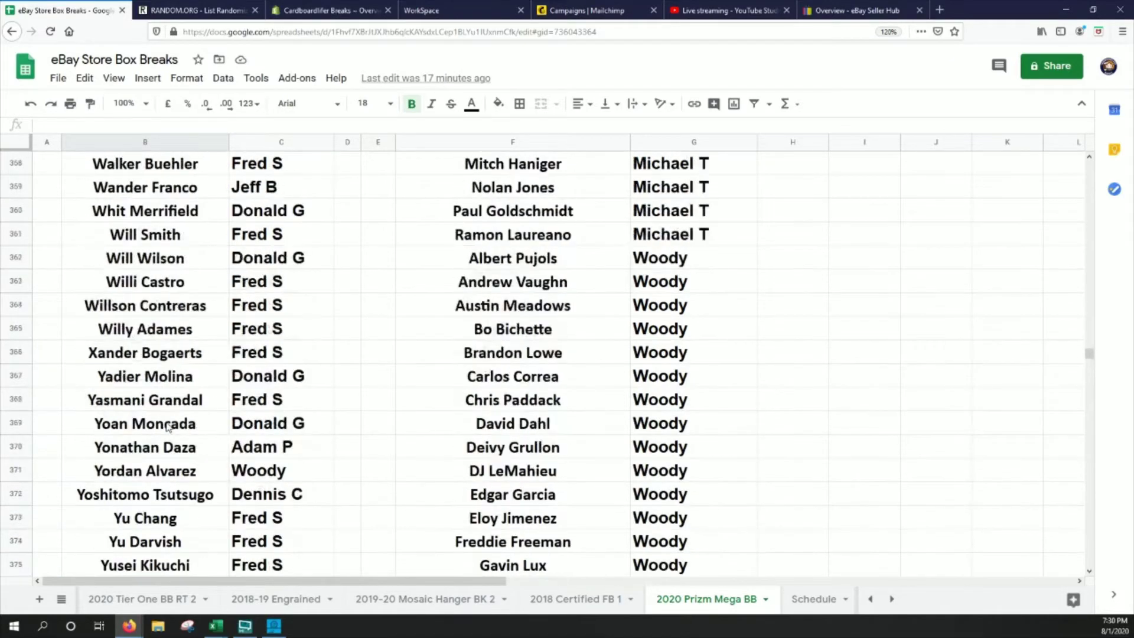
{"action": "left_click_drag", "start_coordinate": [157, 220], "coordinate": [260, 214]}
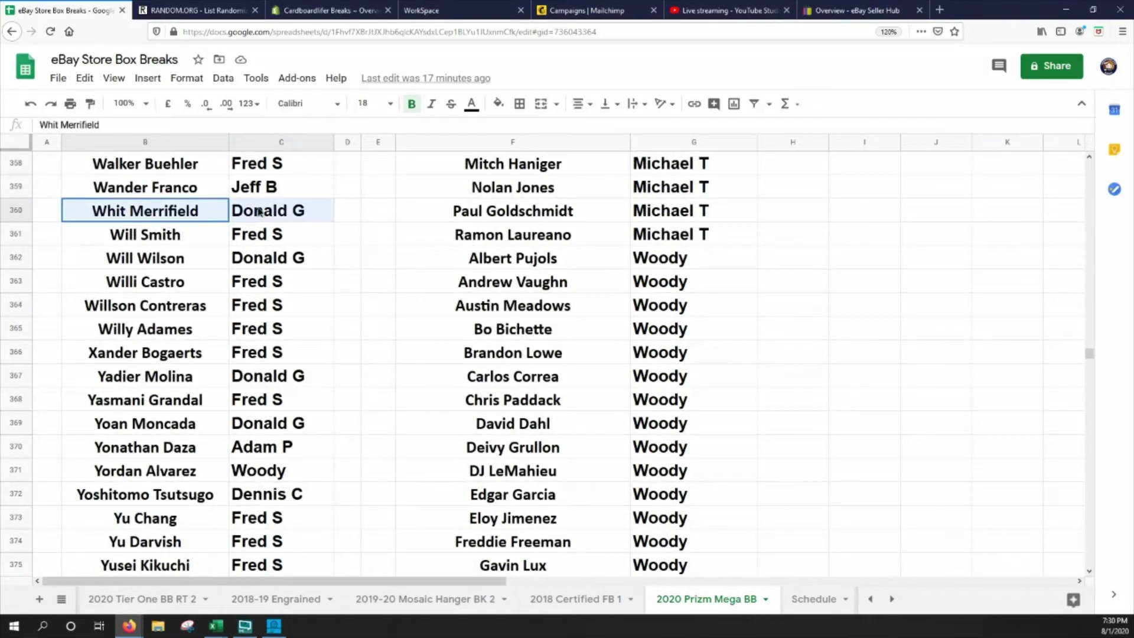
{"action": "left_click", "coordinate": [497, 105]}
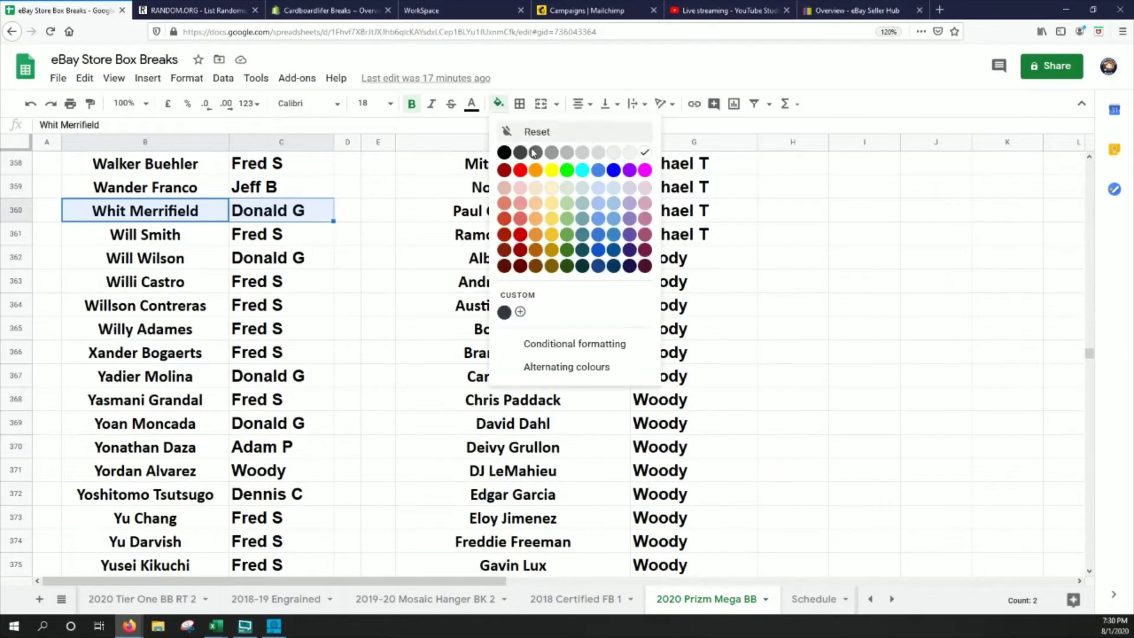
{"action": "left_click", "coordinate": [550, 173]}
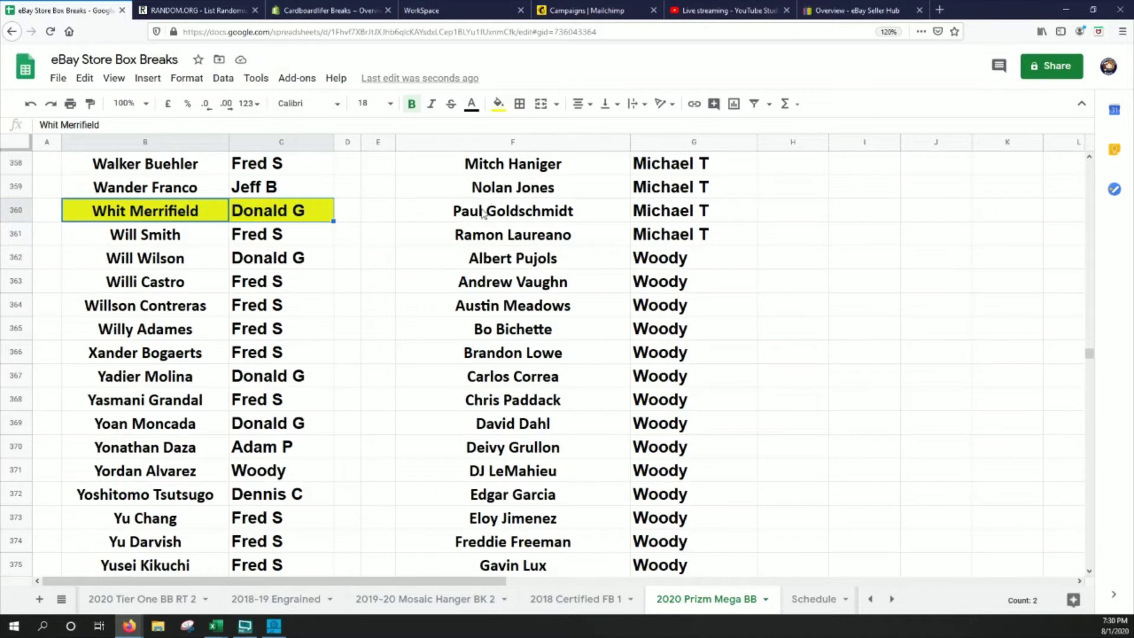
Highlight the Tarik Skubal row, B332:C332, in the player-sorted table with a yellow fill.
{"action": "scroll", "coordinate": [180, 324], "scroll_direction": "up", "scroll_amount": 3}
{"action": "scroll", "coordinate": [177, 324], "scroll_direction": "up", "scroll_amount": 5}
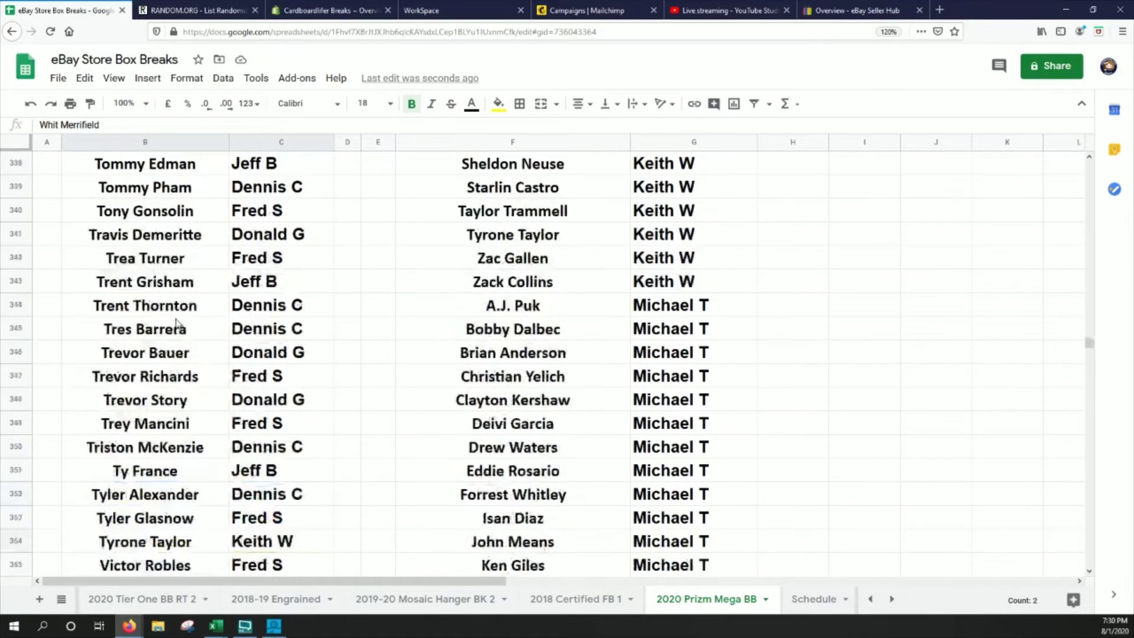
{"action": "left_click_drag", "start_coordinate": [168, 214], "coordinate": [294, 220]}
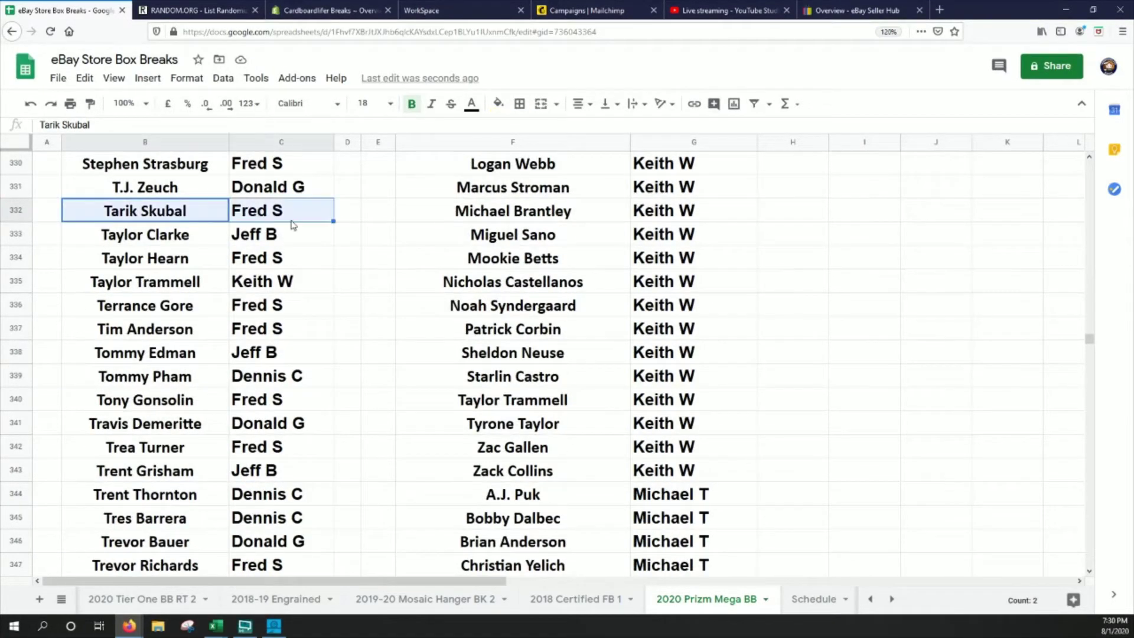
{"action": "left_click", "coordinate": [499, 104]}
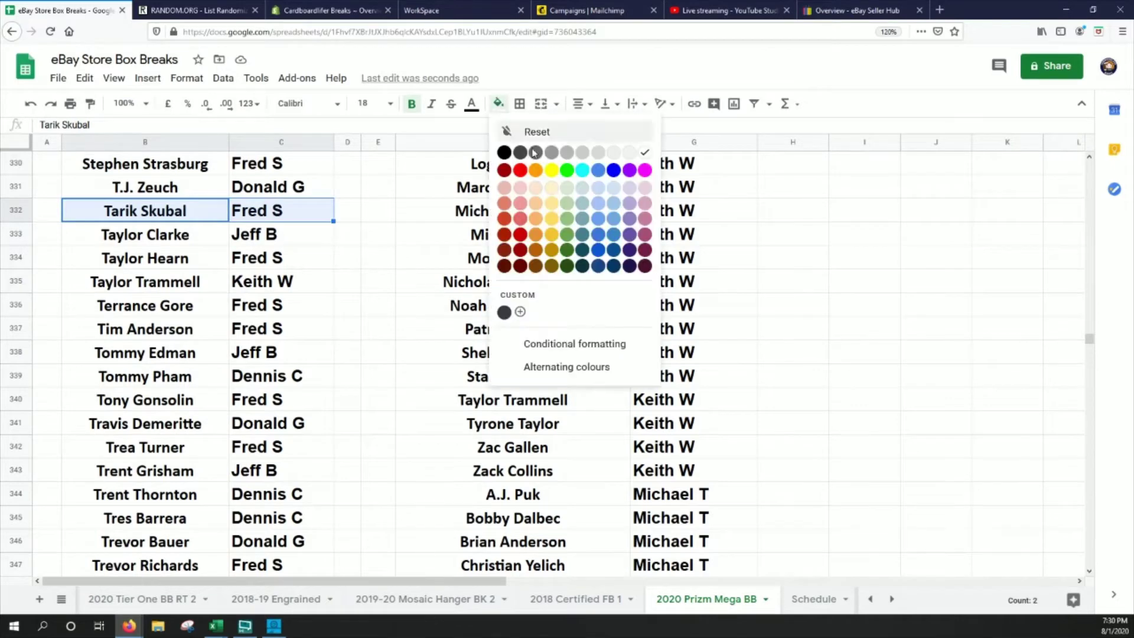
{"action": "left_click", "coordinate": [555, 175]}
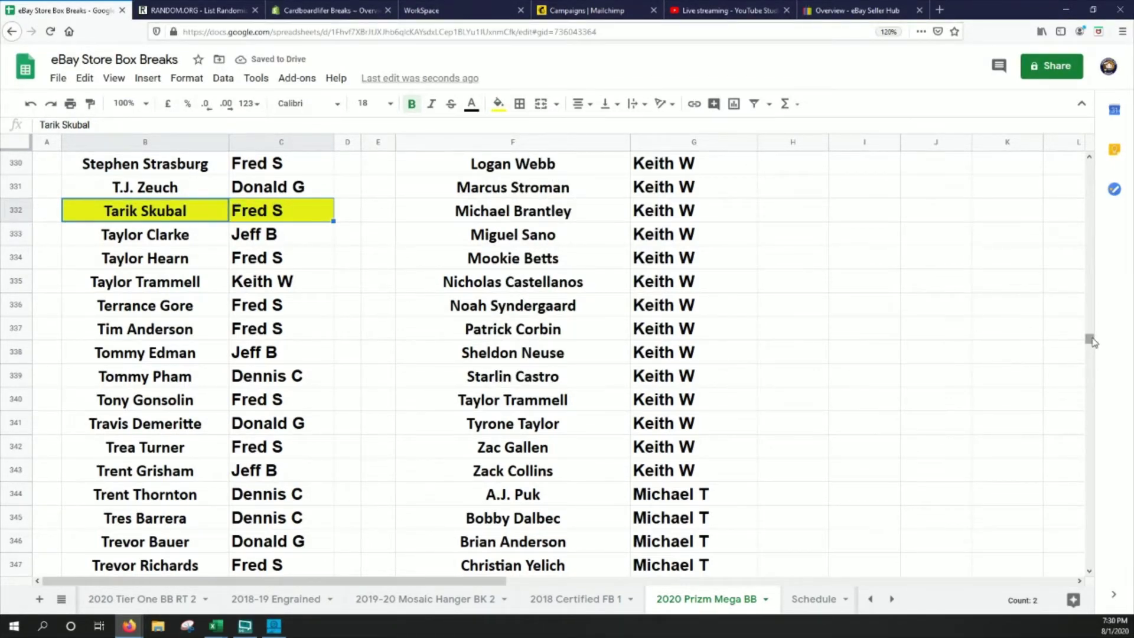
Highlight the Cody Bellinger row, B70:C70, in the player-sorted table with a yellow fill.
{"action": "left_click_drag", "start_coordinate": [1090, 339], "coordinate": [1084, 203]}
{"action": "left_click_drag", "start_coordinate": [224, 305], "coordinate": [302, 293]}
{"action": "left_click", "coordinate": [498, 103]}
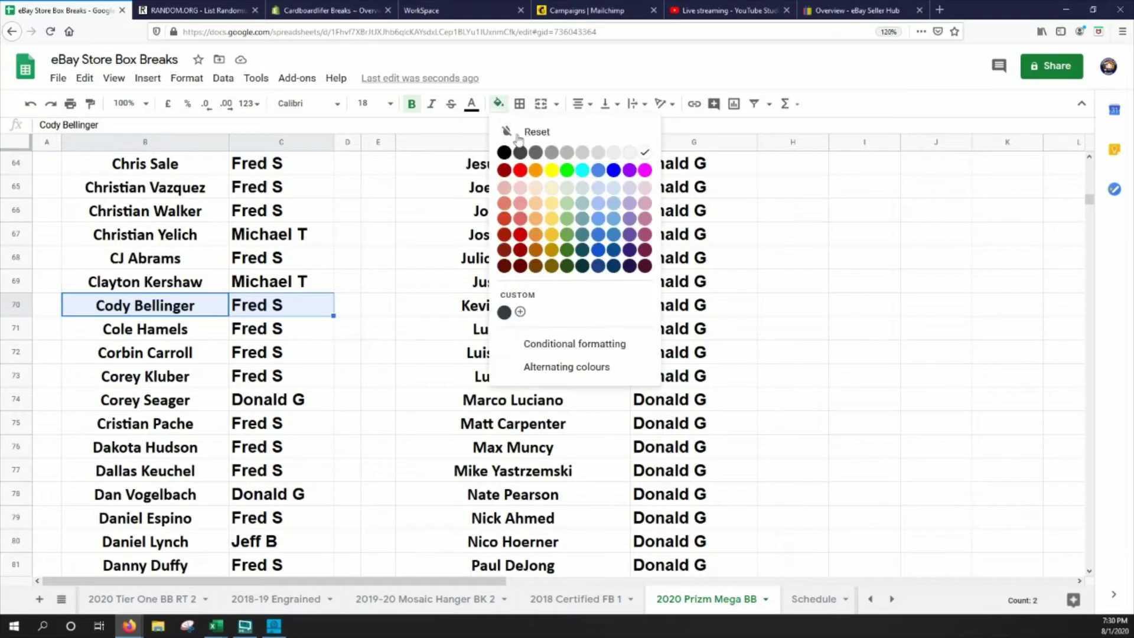
{"action": "left_click", "coordinate": [551, 173]}
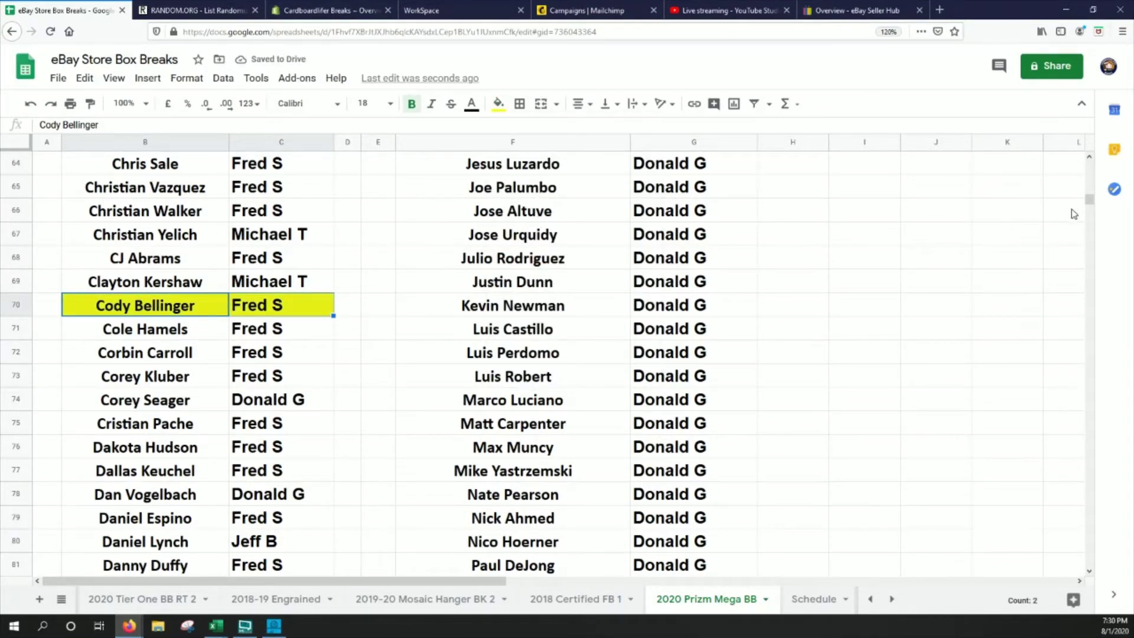
{"action": "left_click_drag", "start_coordinate": [1090, 204], "coordinate": [1052, 347]}
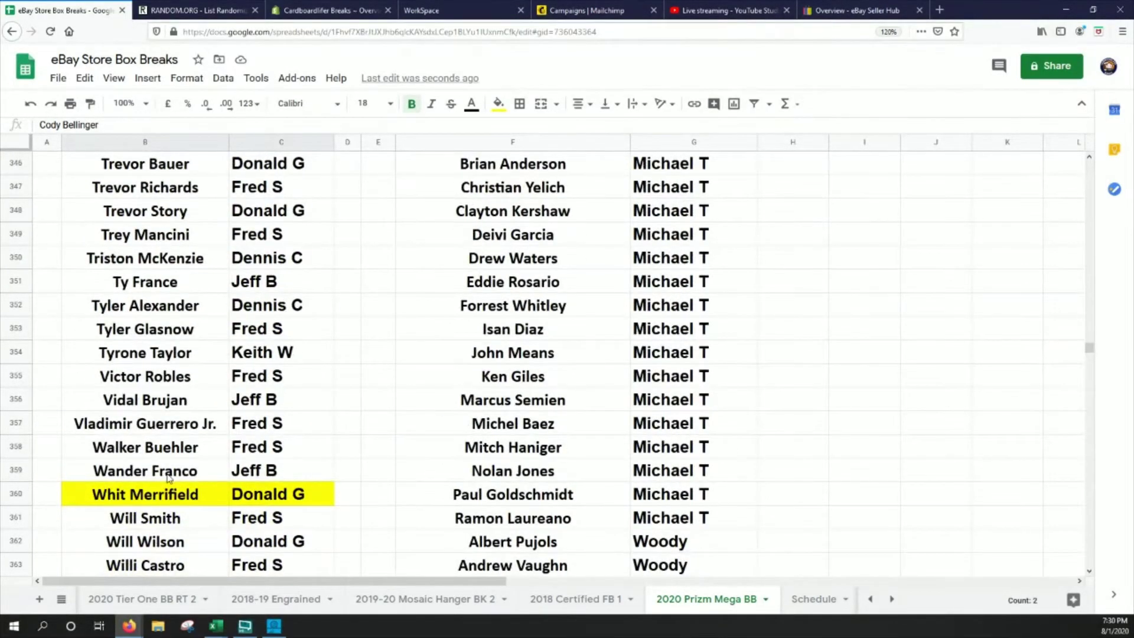
Highlight the Wander Franco row, B359:C359, in the player-sorted table with a yellow fill.
{"action": "left_click_drag", "start_coordinate": [169, 480], "coordinate": [254, 479]}
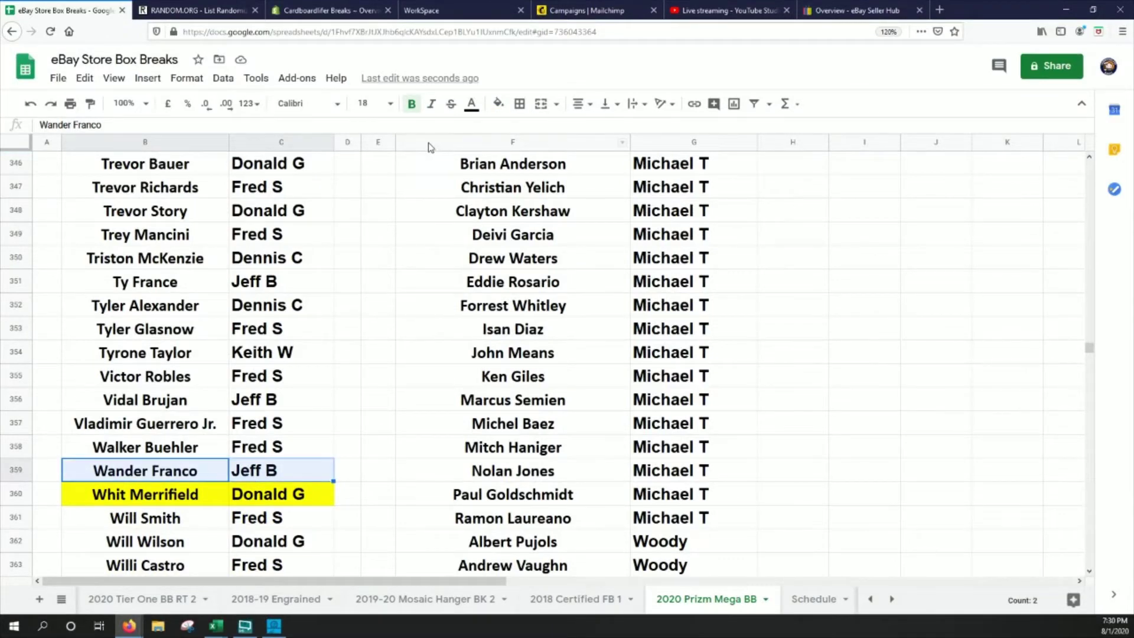
{"action": "left_click", "coordinate": [498, 103]}
{"action": "left_click", "coordinate": [552, 173]}
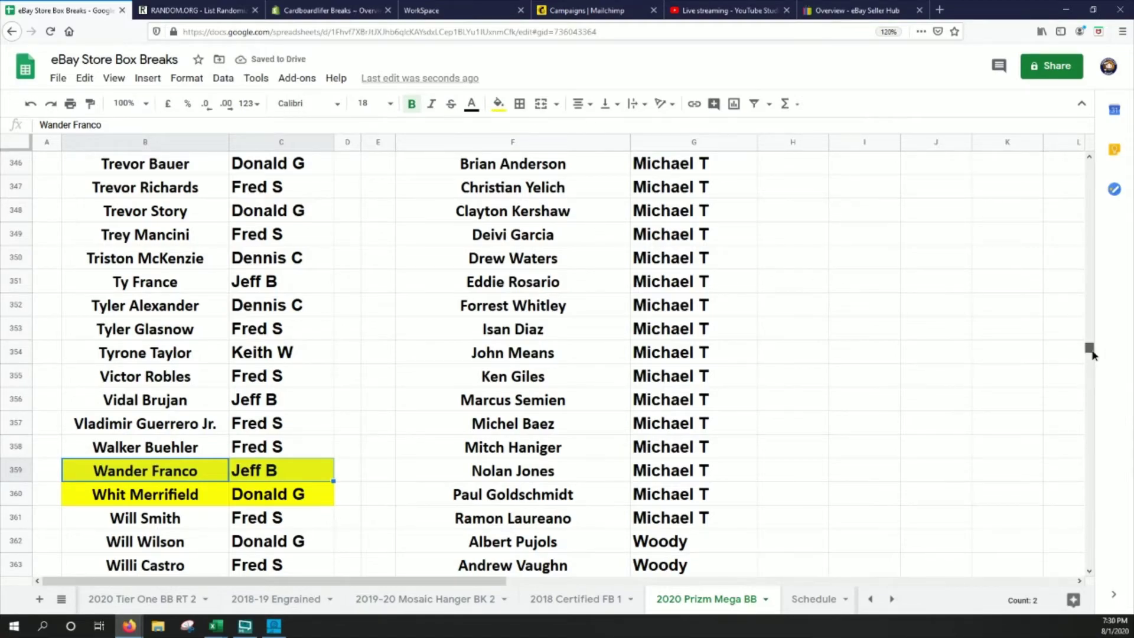
Highlight the Jackson Rutledge row, B136:C136, in the player-sorted table with a yellow fill.
{"action": "left_click_drag", "start_coordinate": [1088, 350], "coordinate": [1087, 241]}
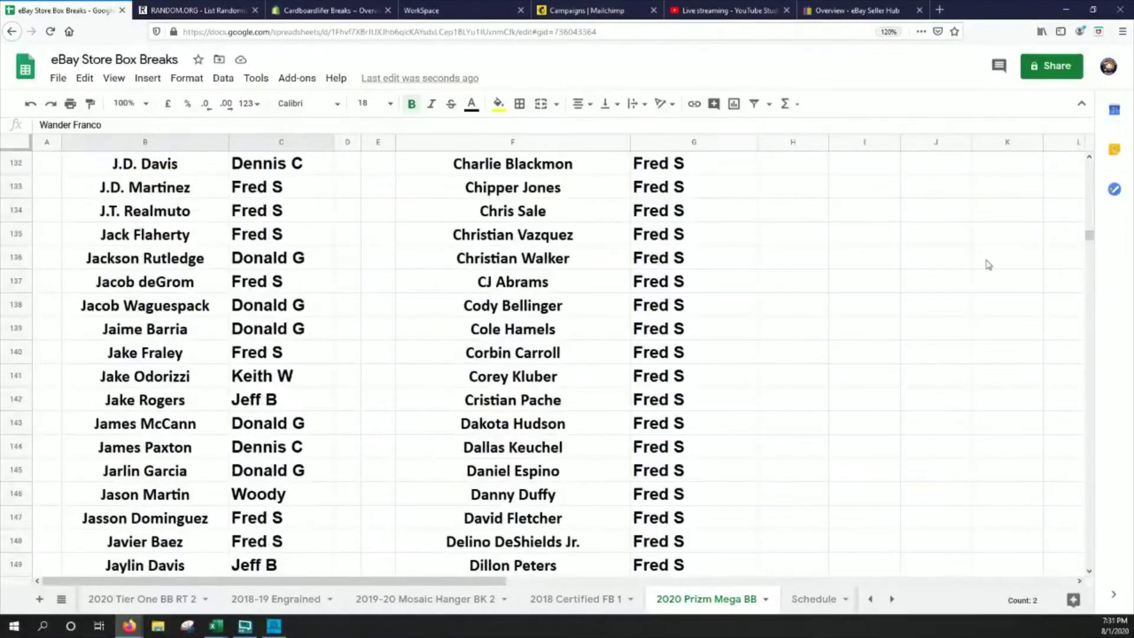
{"action": "left_click", "coordinate": [188, 263]}
{"action": "left_click_drag", "start_coordinate": [188, 263], "coordinate": [284, 260]}
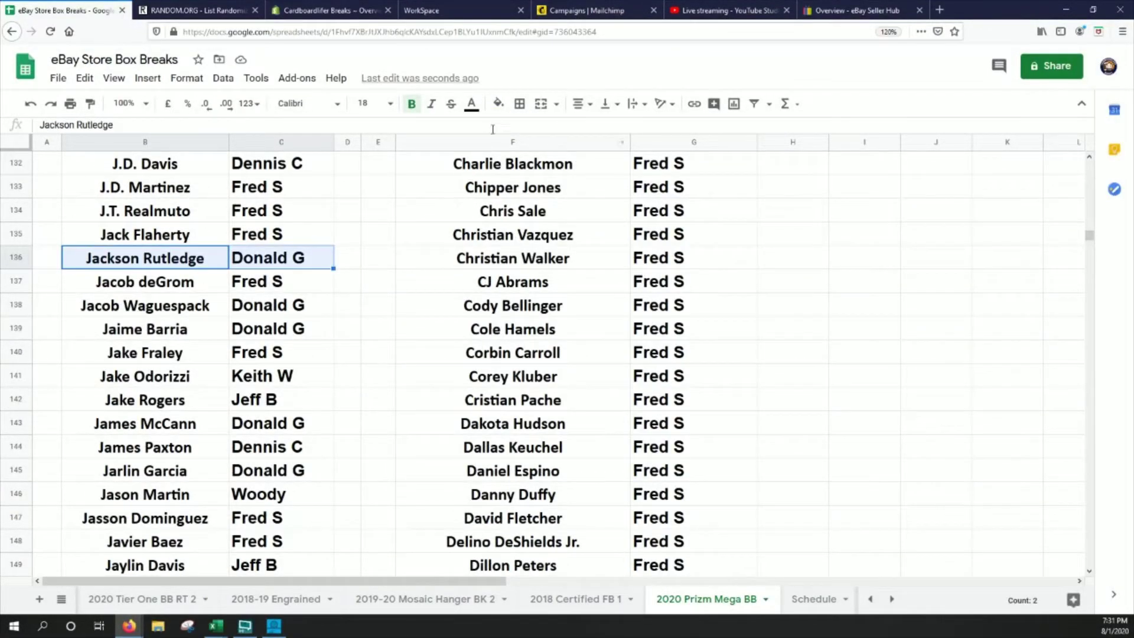
{"action": "left_click", "coordinate": [498, 104]}
{"action": "left_click", "coordinate": [552, 172]}
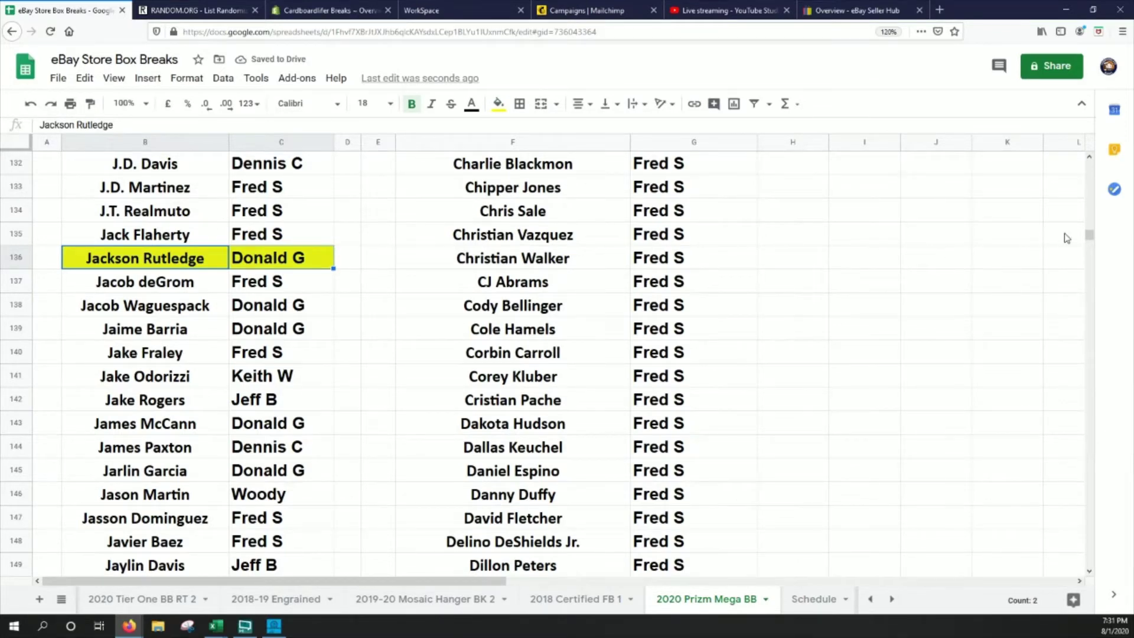
Highlight the JJ Bleday row, B152:C152, in the player-sorted table with a yellow fill.
{"action": "scroll", "coordinate": [222, 300], "scroll_direction": "up", "scroll_amount": 2}
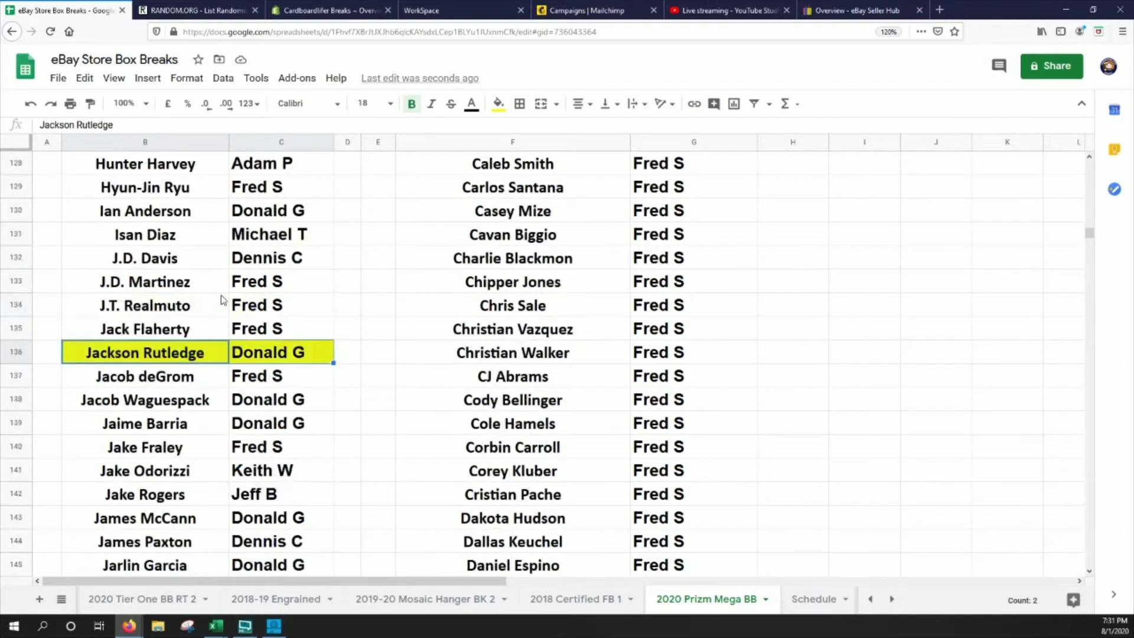
{"action": "scroll", "coordinate": [225, 299], "scroll_direction": "down", "scroll_amount": 7}
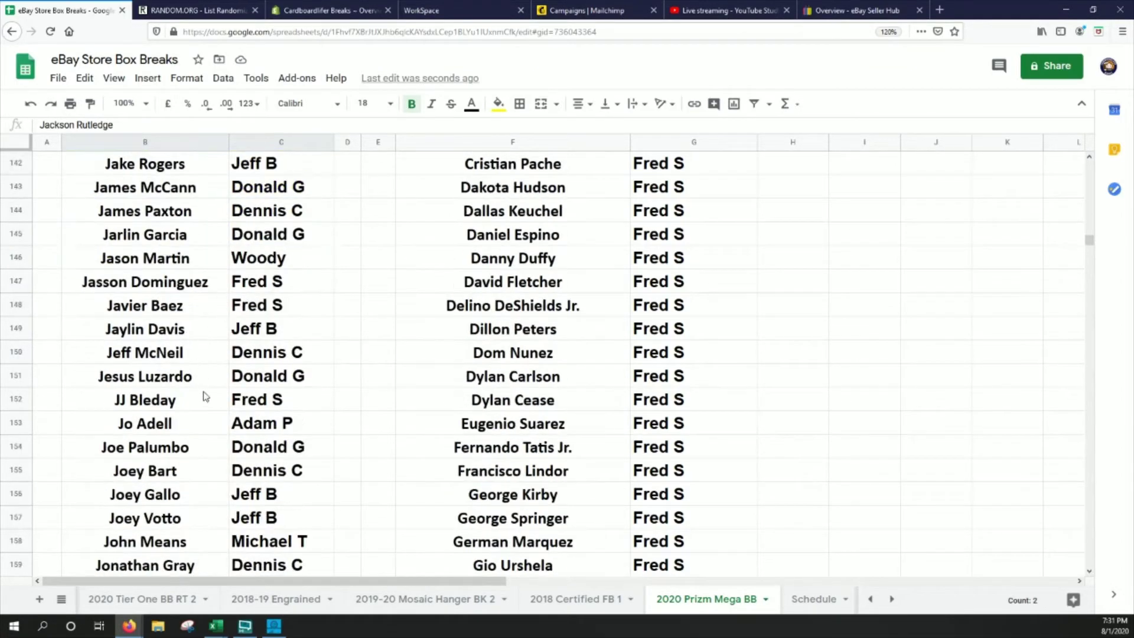
{"action": "left_click", "coordinate": [210, 403]}
{"action": "left_click_drag", "start_coordinate": [209, 403], "coordinate": [278, 401]}
{"action": "left_click", "coordinate": [498, 103]}
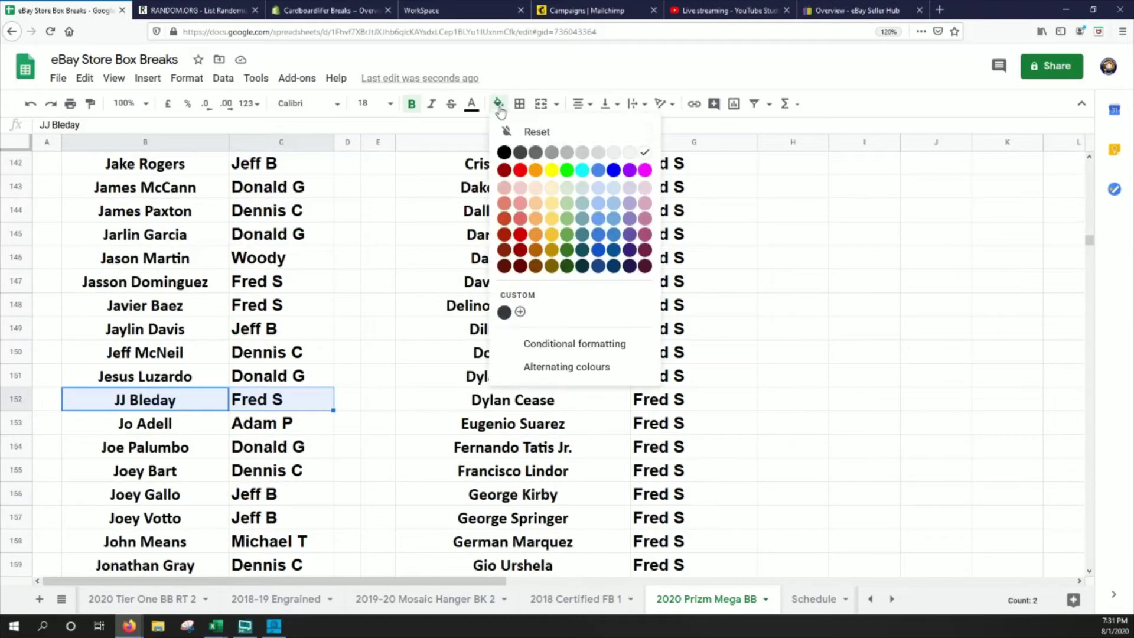
{"action": "left_click", "coordinate": [551, 175]}
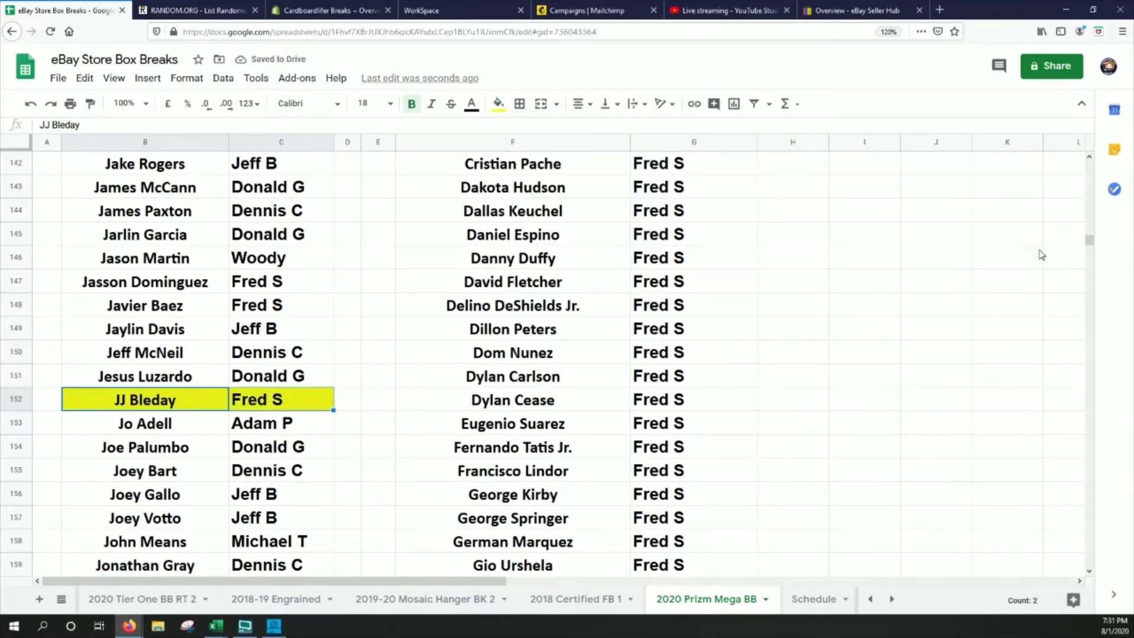
Highlight the Eugenio Suarez row, B107:C107, in the player-sorted table with a yellow fill.
{"action": "scroll", "coordinate": [311, 305], "scroll_direction": "up", "scroll_amount": 10}
{"action": "scroll", "coordinate": [311, 306], "scroll_direction": "up", "scroll_amount": 5}
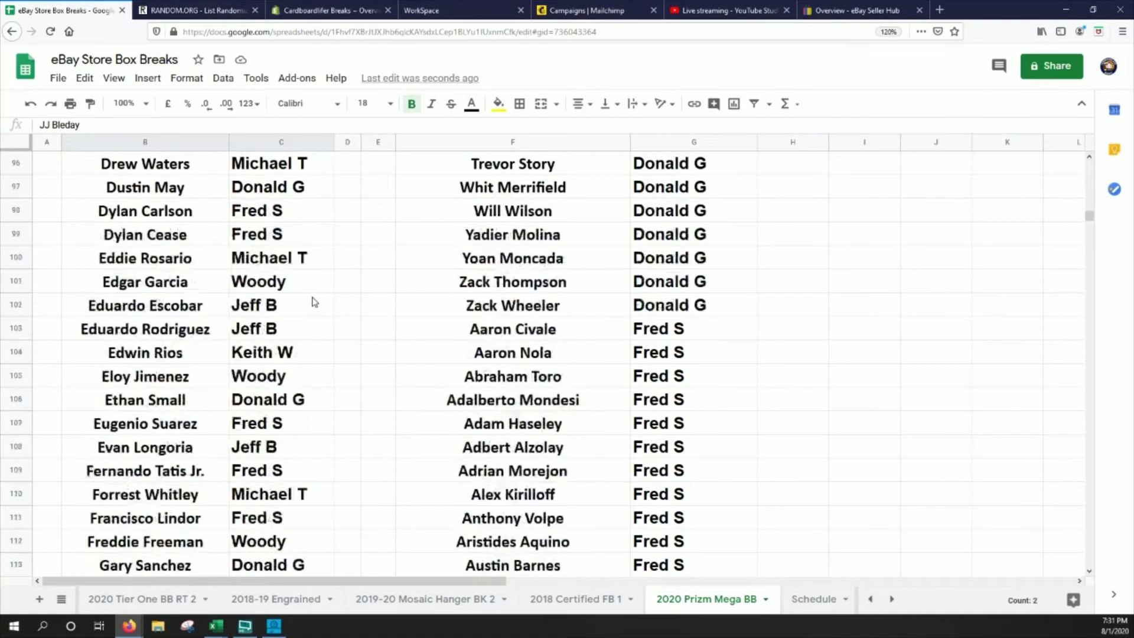
{"action": "scroll", "coordinate": [236, 384], "scroll_direction": "down", "scroll_amount": 1}
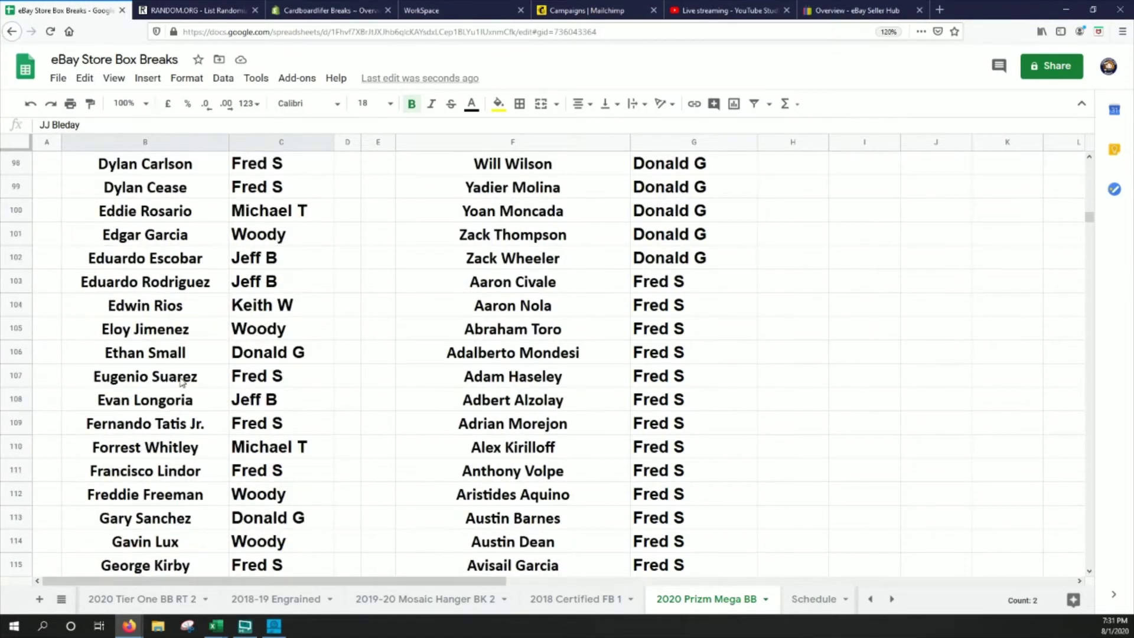
{"action": "left_click_drag", "start_coordinate": [182, 383], "coordinate": [307, 378]}
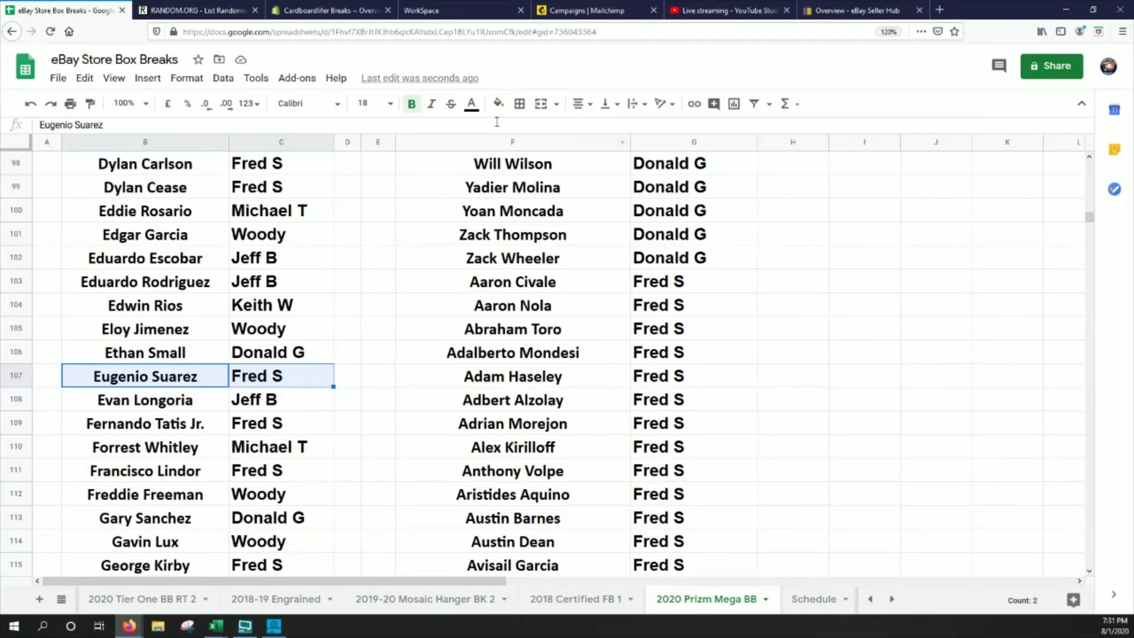
{"action": "left_click", "coordinate": [498, 104]}
{"action": "left_click", "coordinate": [544, 175]}
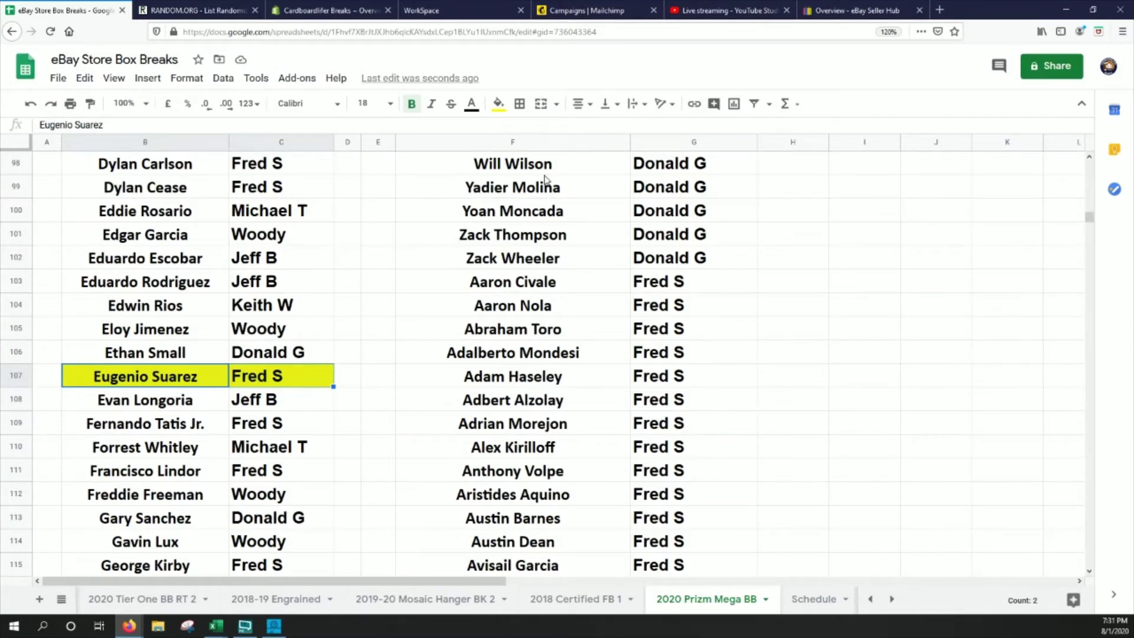
Highlight the Kyle Lewis row, B203:C203, in the player-sorted table with a yellow fill.
{"action": "scroll", "coordinate": [437, 241], "scroll_direction": "down", "scroll_amount": 2}
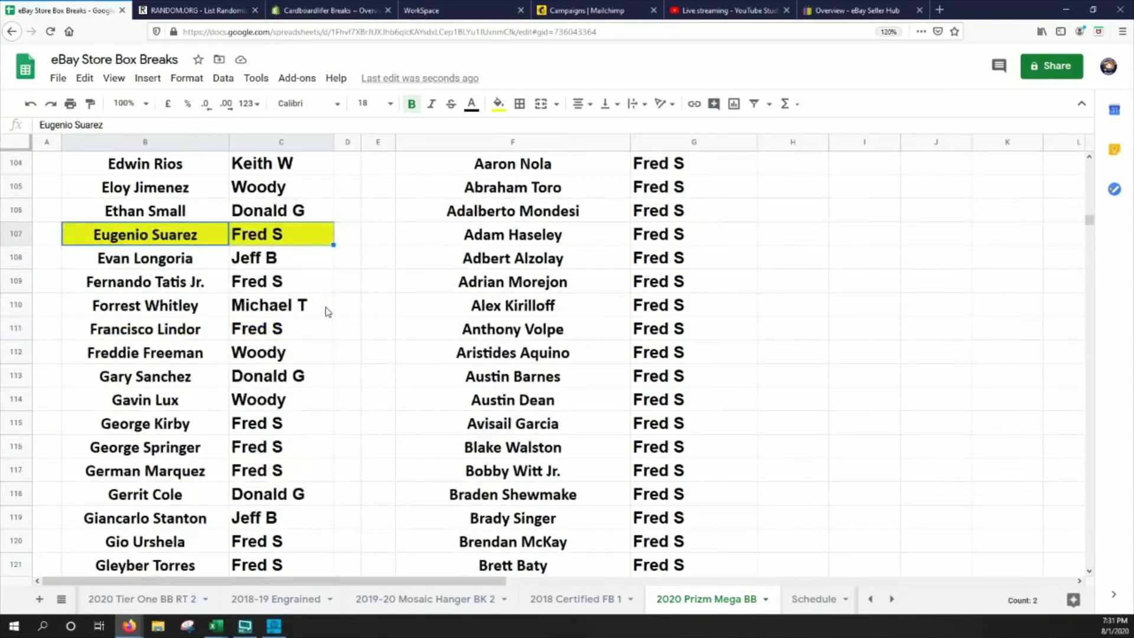
{"action": "scroll", "coordinate": [325, 307], "scroll_direction": "down", "scroll_amount": 15}
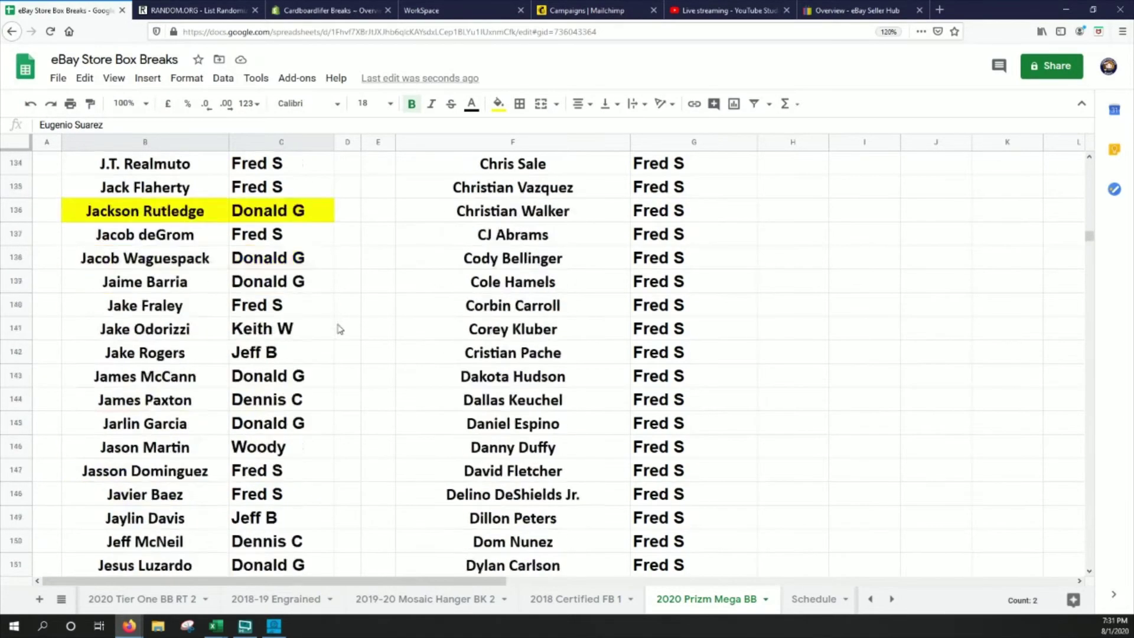
{"action": "scroll", "coordinate": [346, 322], "scroll_direction": "down", "scroll_amount": 13}
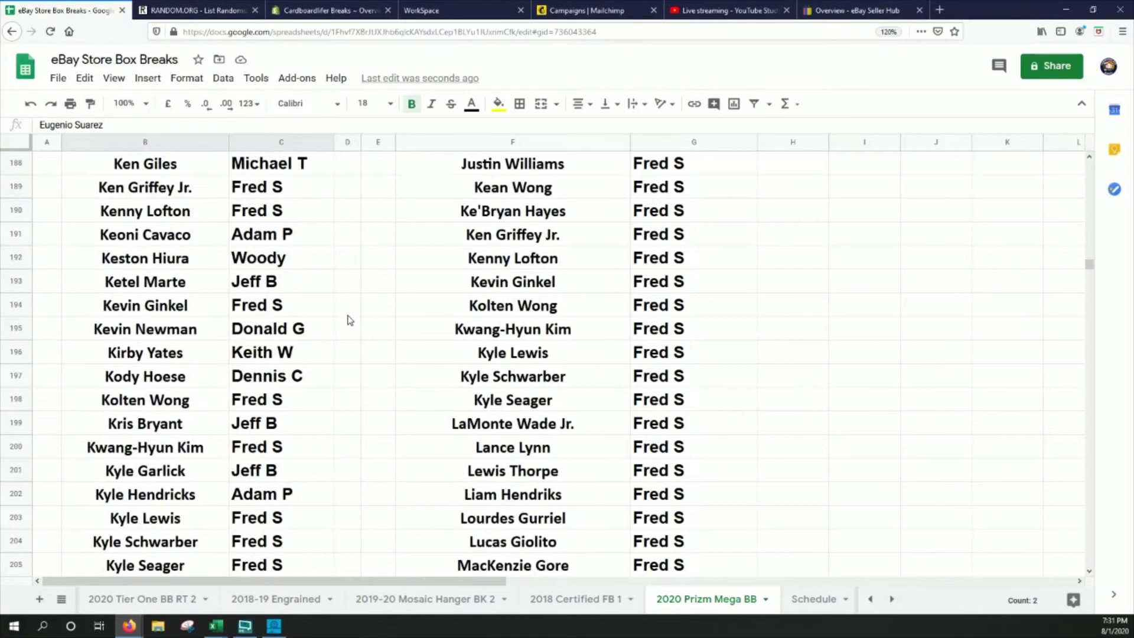
{"action": "left_click_drag", "start_coordinate": [193, 431], "coordinate": [322, 428]}
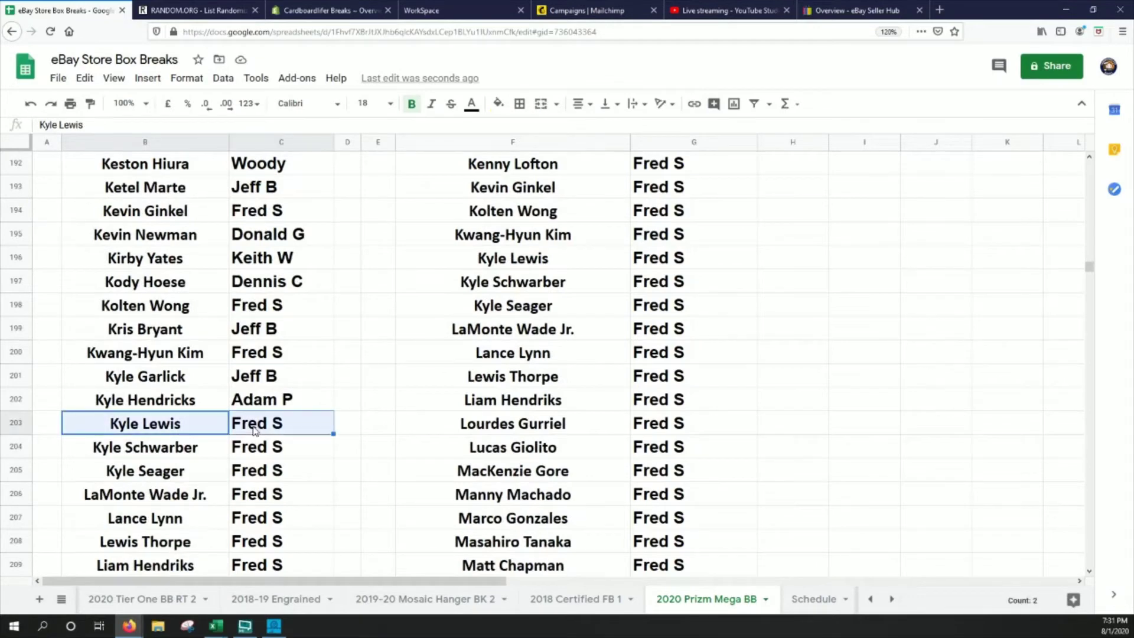
{"action": "left_click", "coordinate": [499, 104]}
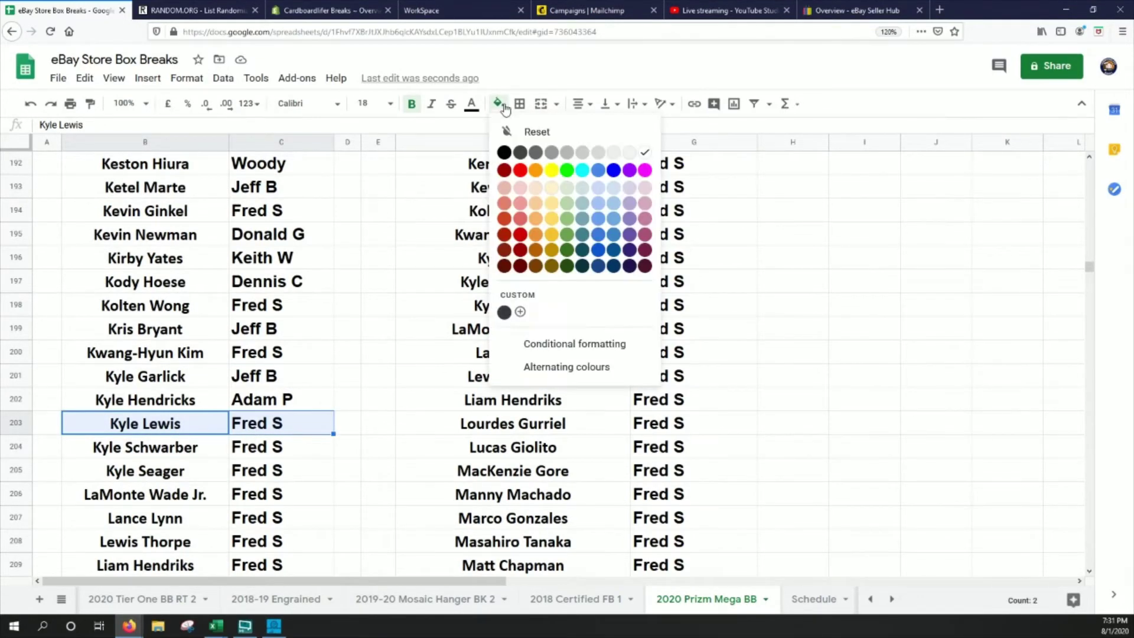
{"action": "left_click", "coordinate": [551, 169]}
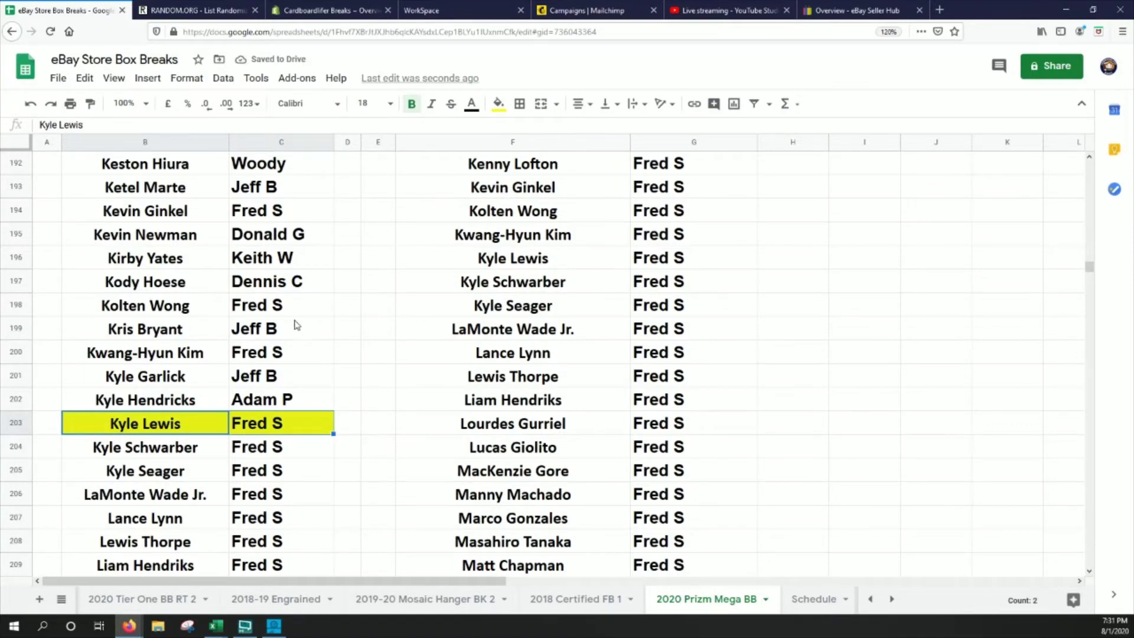
Highlight the Deivi Garcia row, B86:C86, in the player-sorted table with a yellow fill.
{"action": "scroll", "coordinate": [297, 325], "scroll_direction": "up", "scroll_amount": 15}
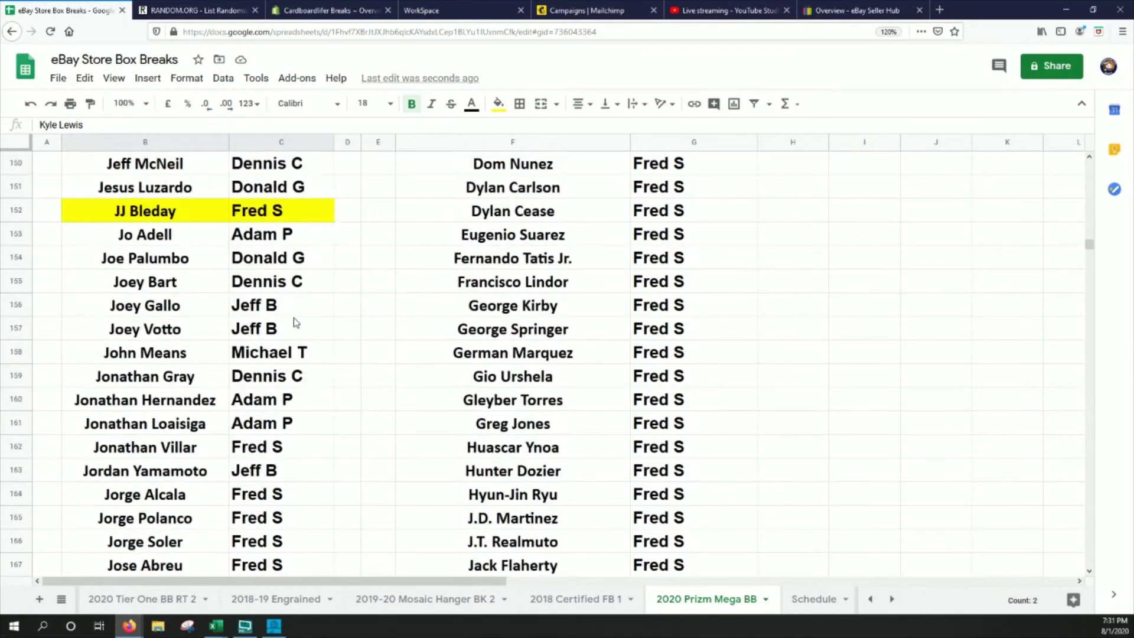
{"action": "scroll", "coordinate": [296, 322], "scroll_direction": "up", "scroll_amount": 11}
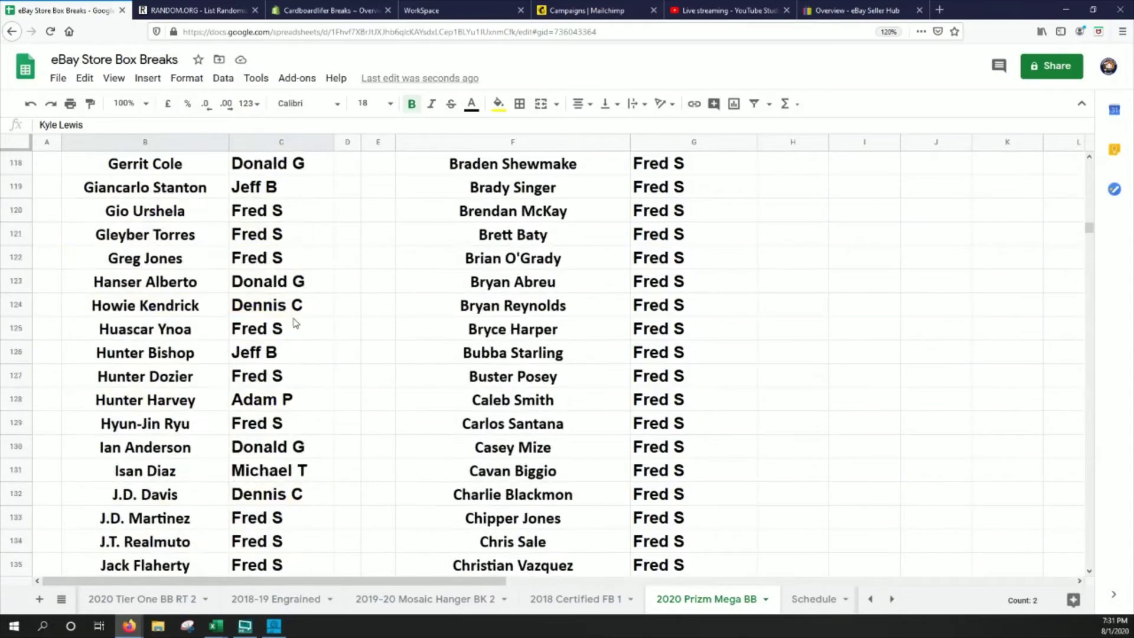
{"action": "scroll", "coordinate": [294, 322], "scroll_direction": "up", "scroll_amount": 10}
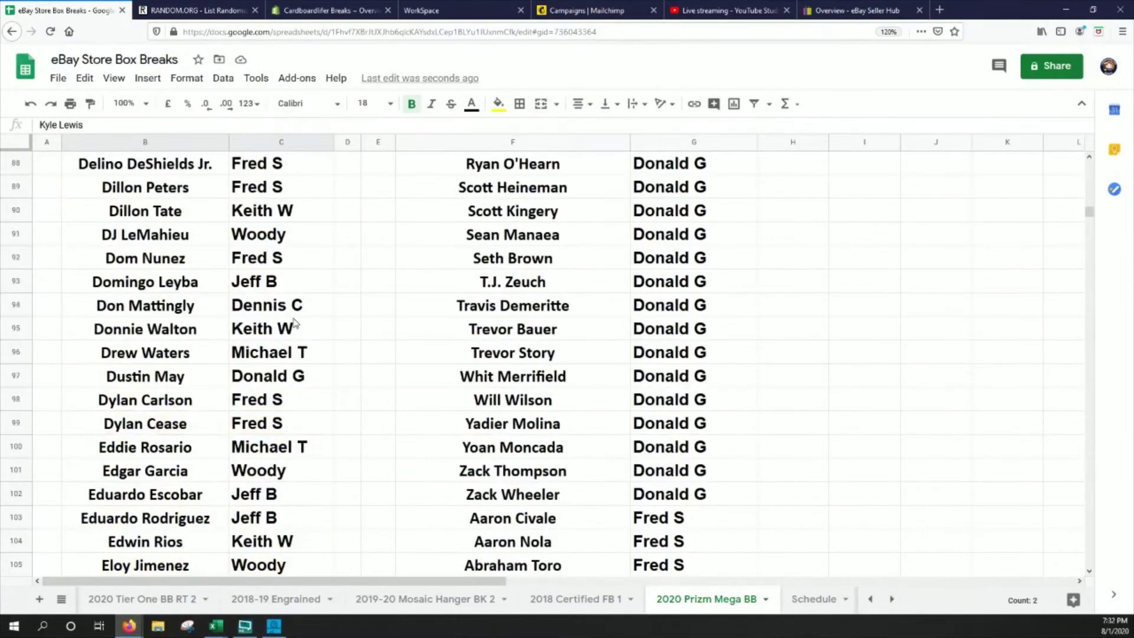
{"action": "scroll", "coordinate": [294, 322], "scroll_direction": "up", "scroll_amount": 2}
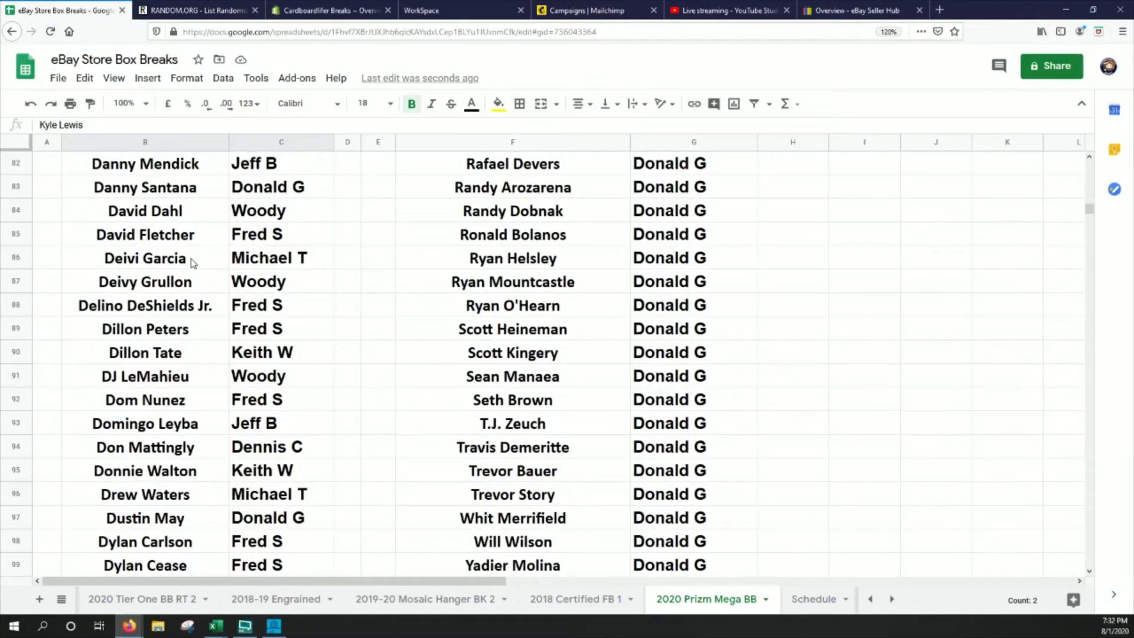
{"action": "left_click_drag", "start_coordinate": [192, 260], "coordinate": [286, 264]}
{"action": "left_click", "coordinate": [497, 103]}
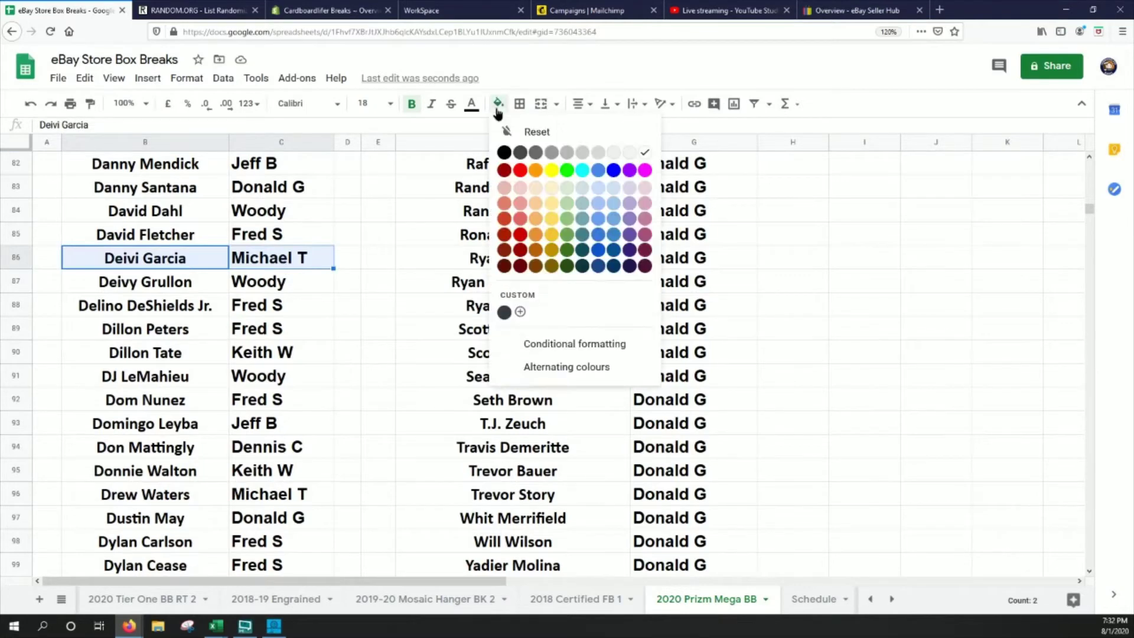
{"action": "left_click", "coordinate": [551, 173]}
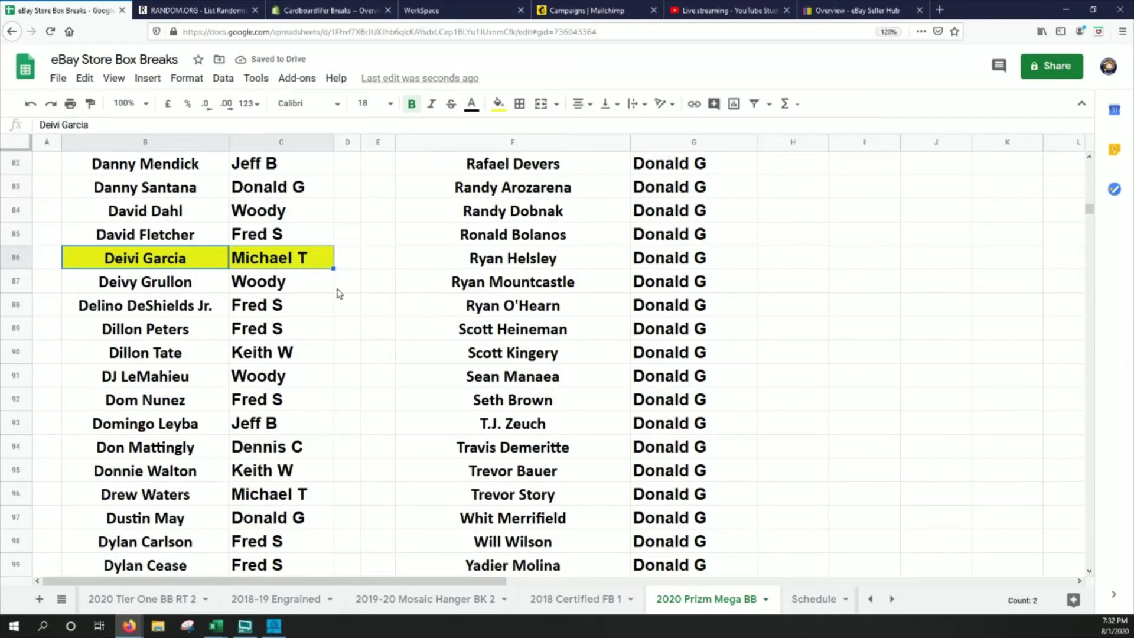
Highlight the Alex Bregman row, B16:C16, in the player-sorted table with a yellow fill.
{"action": "scroll", "coordinate": [337, 294], "scroll_direction": "up", "scroll_amount": 15}
{"action": "scroll", "coordinate": [337, 294], "scroll_direction": "up", "scroll_amount": 9}
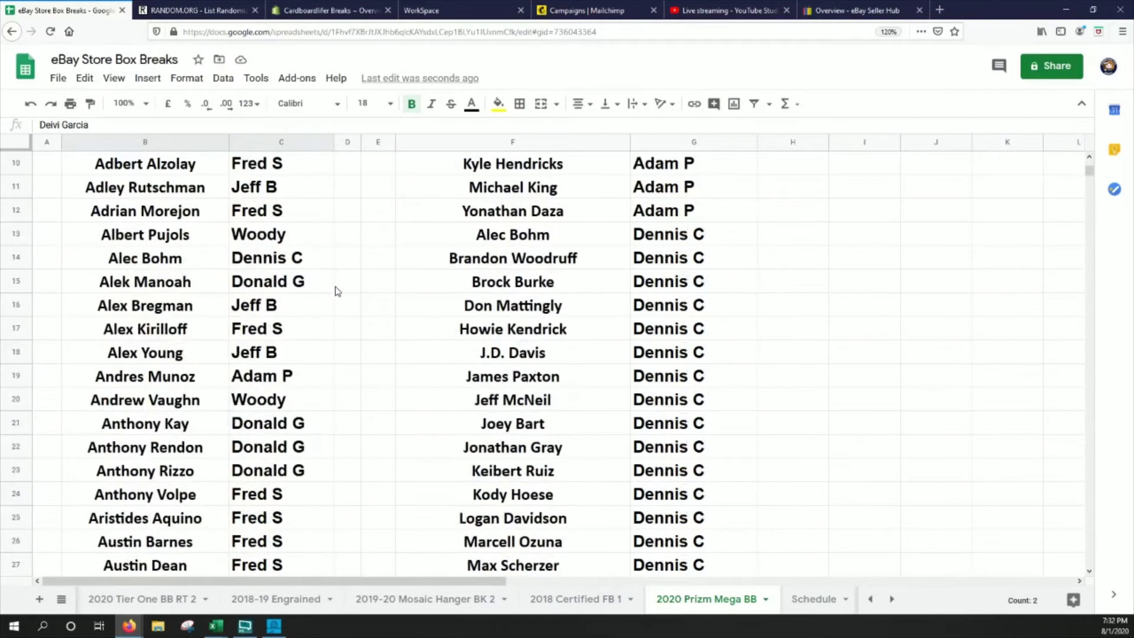
{"action": "left_click_drag", "start_coordinate": [188, 304], "coordinate": [266, 306]}
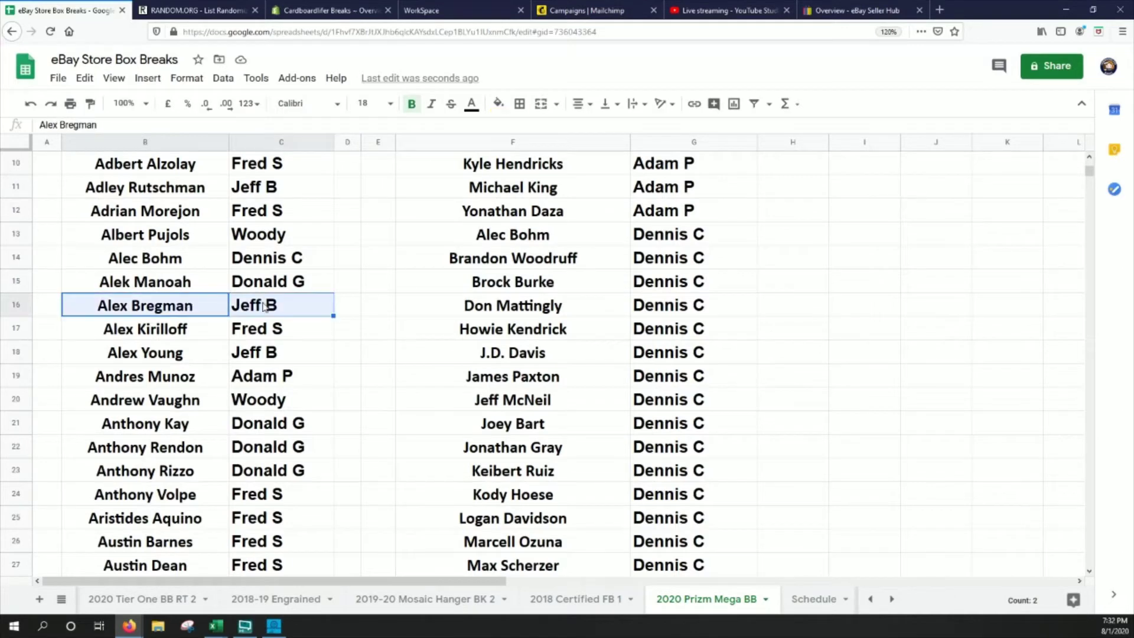
{"action": "left_click", "coordinate": [498, 104]}
{"action": "left_click", "coordinate": [551, 170]}
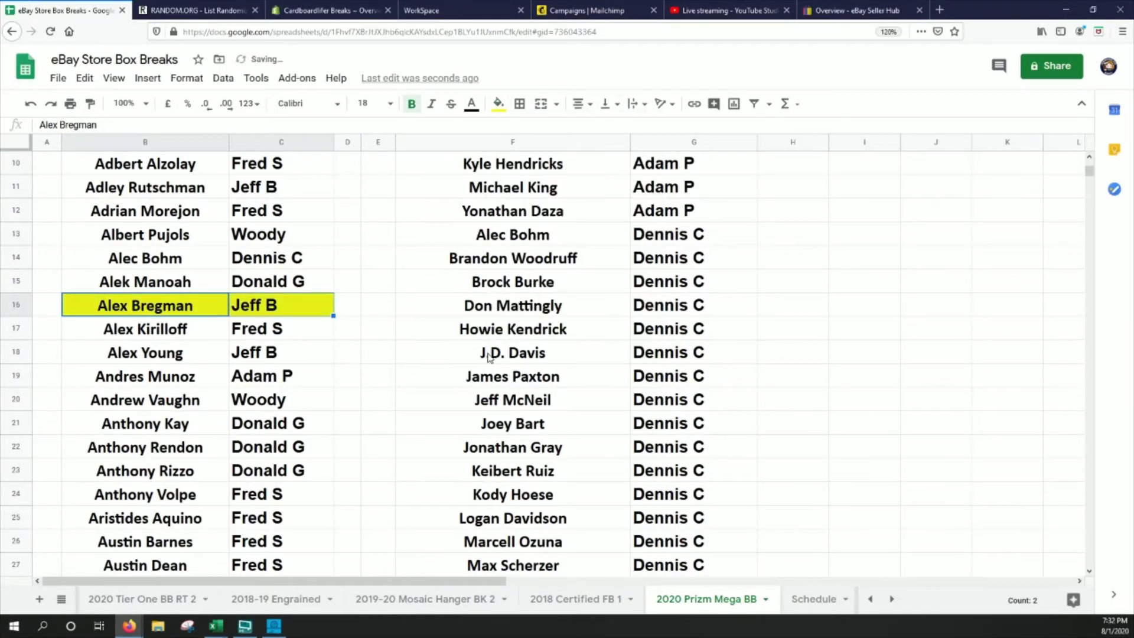
Highlight the Jose Berrios row, B169:C169, in the player-sorted table with a yellow fill.
{"action": "left_click_drag", "start_coordinate": [1089, 172], "coordinate": [1070, 254]}
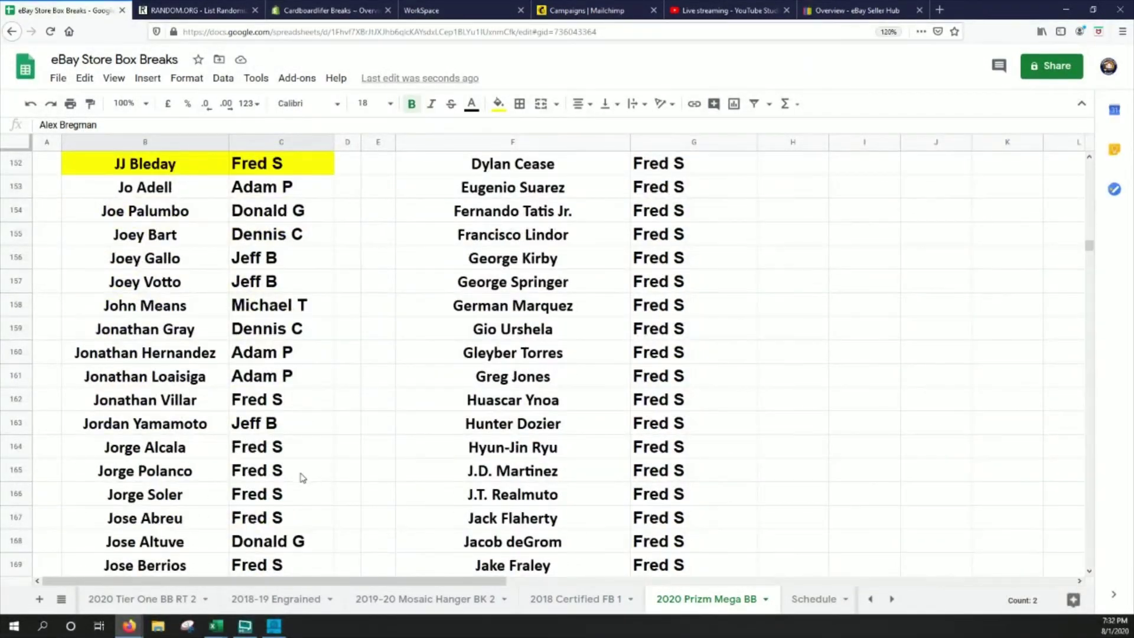
{"action": "scroll", "coordinate": [235, 534], "scroll_direction": "down", "scroll_amount": 1}
{"action": "left_click_drag", "start_coordinate": [180, 519], "coordinate": [258, 529]}
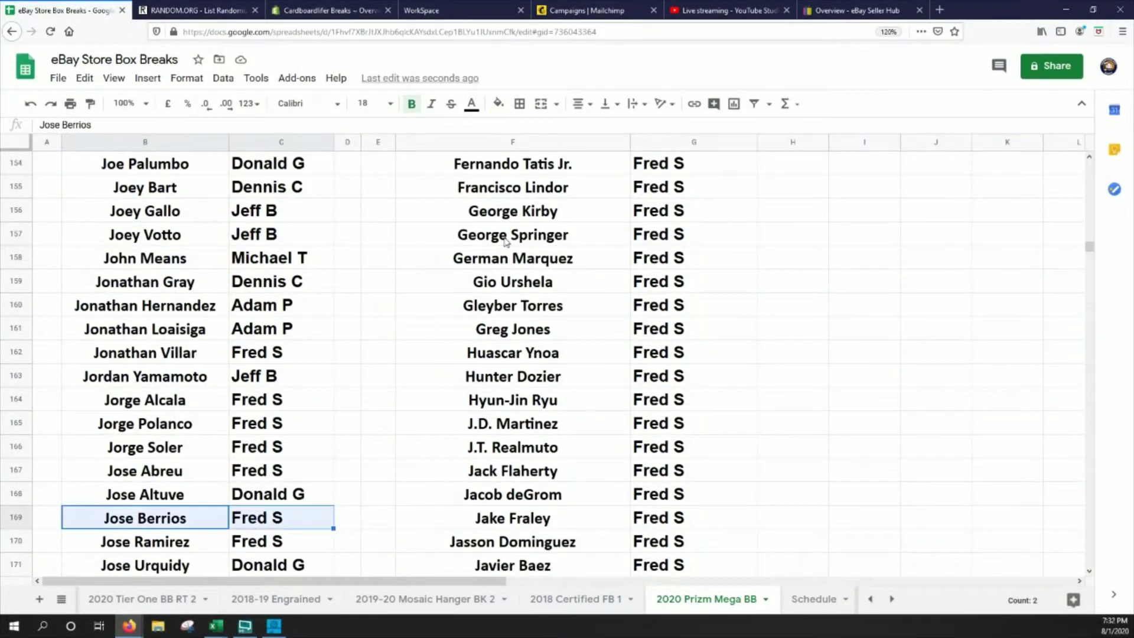
{"action": "left_click", "coordinate": [498, 103]}
{"action": "left_click", "coordinate": [553, 171]}
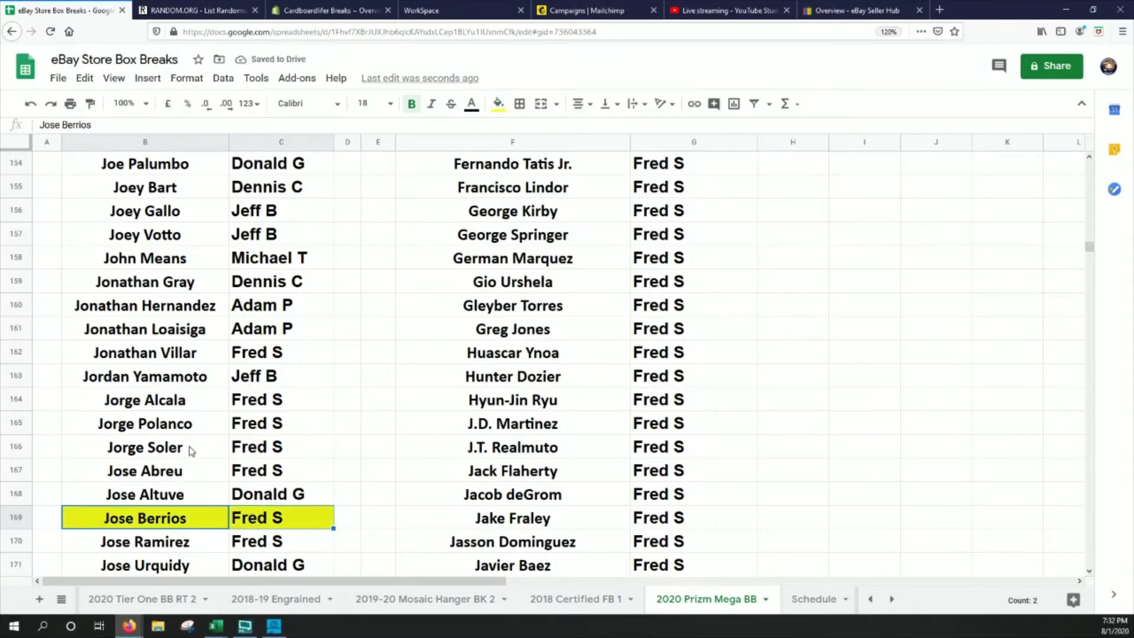
Highlight the Logan Allen row, B210:C210, in the player-sorted table with a yellow fill.
{"action": "scroll", "coordinate": [146, 462], "scroll_direction": "down", "scroll_amount": 12}
{"action": "scroll", "coordinate": [147, 462], "scroll_direction": "down", "scroll_amount": 2}
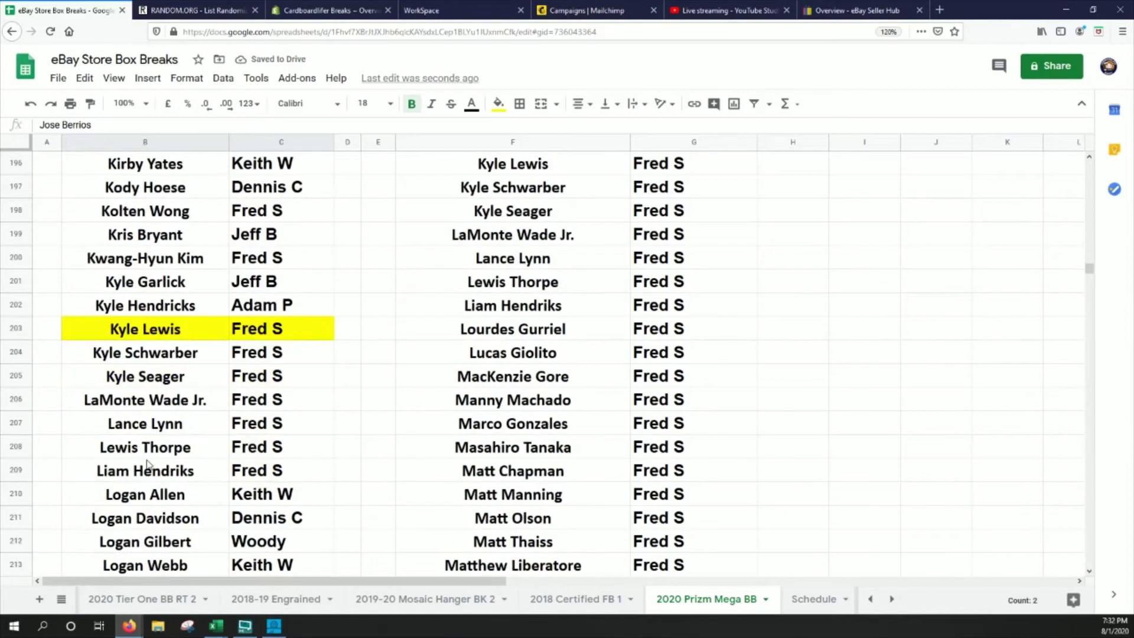
{"action": "left_click_drag", "start_coordinate": [168, 498], "coordinate": [247, 502]}
{"action": "left_click", "coordinate": [498, 103]}
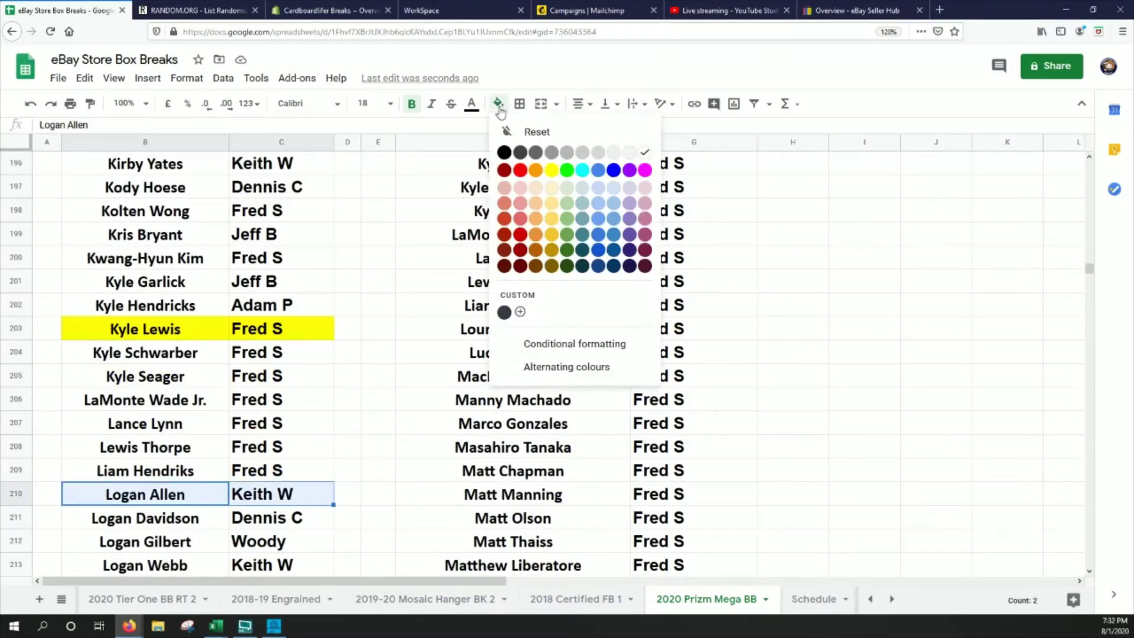
{"action": "left_click", "coordinate": [550, 175]}
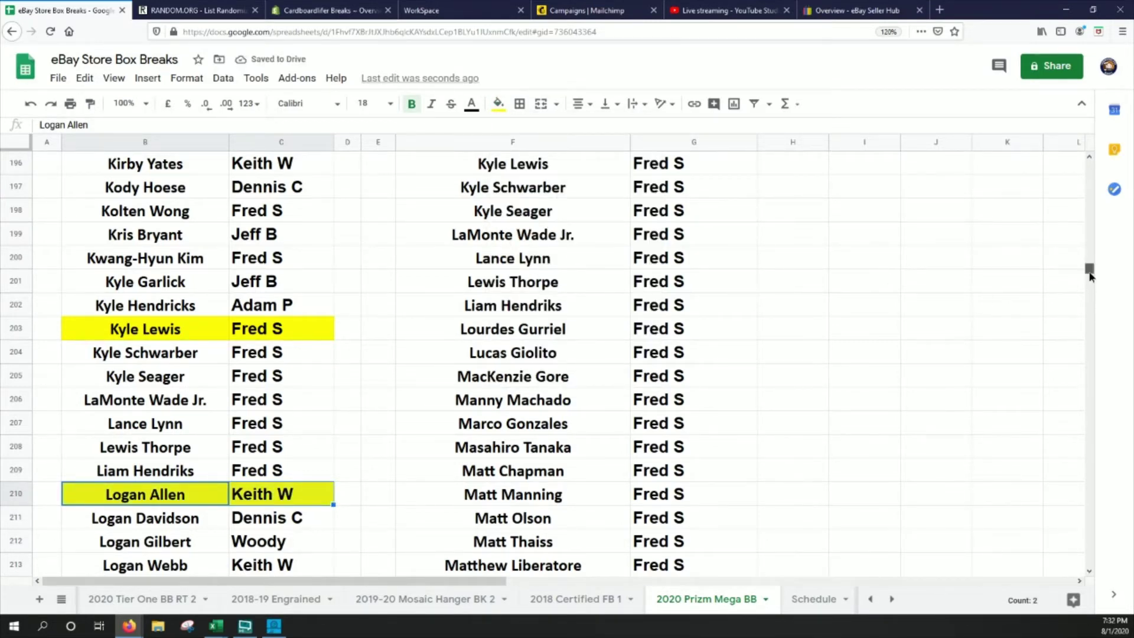
Highlight the Yonathan Daza row, B370:C370, in the player-sorted table with a yellow fill.
{"action": "left_click_drag", "start_coordinate": [1089, 275], "coordinate": [1066, 355]}
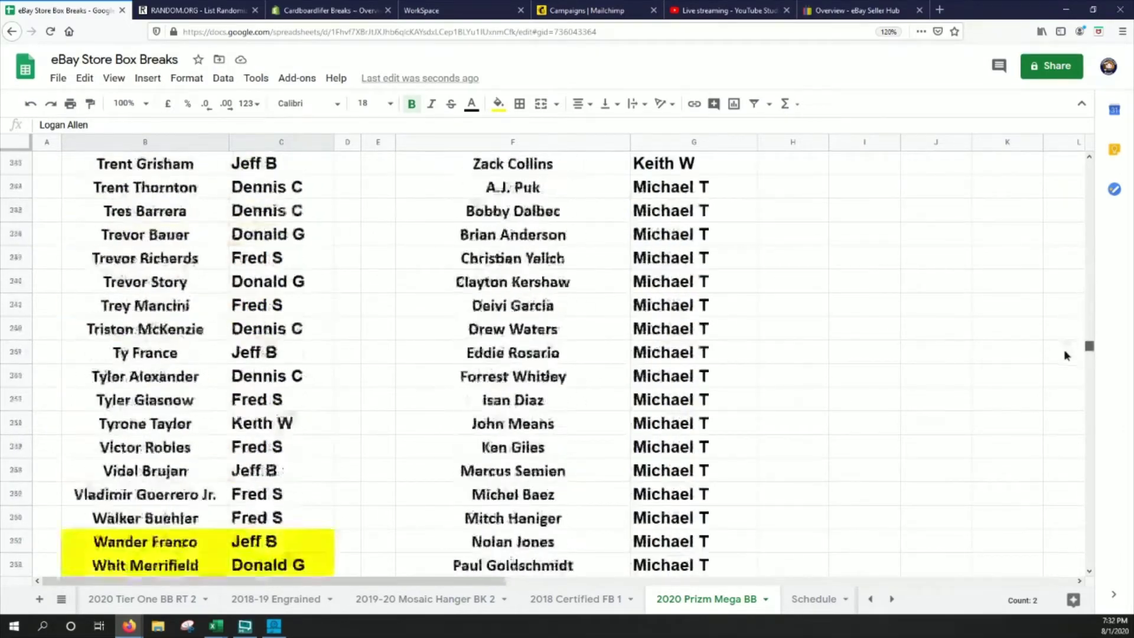
{"action": "scroll", "coordinate": [1064, 354], "scroll_direction": "down", "scroll_amount": 5}
{"action": "left_click", "coordinate": [175, 503]}
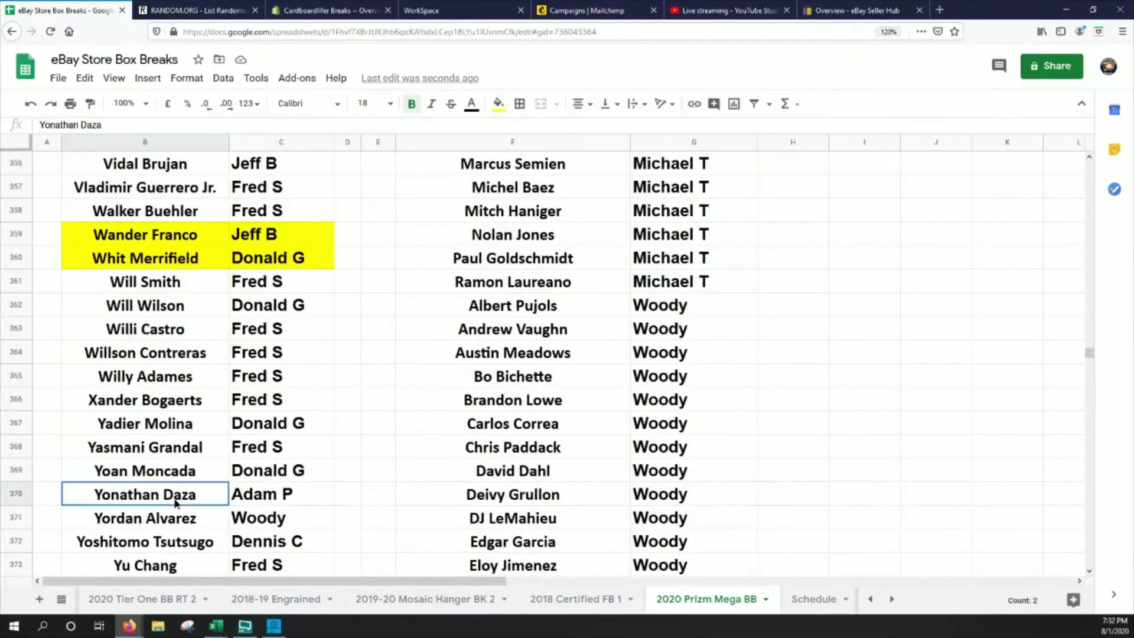
{"action": "left_click_drag", "start_coordinate": [176, 502], "coordinate": [271, 502]}
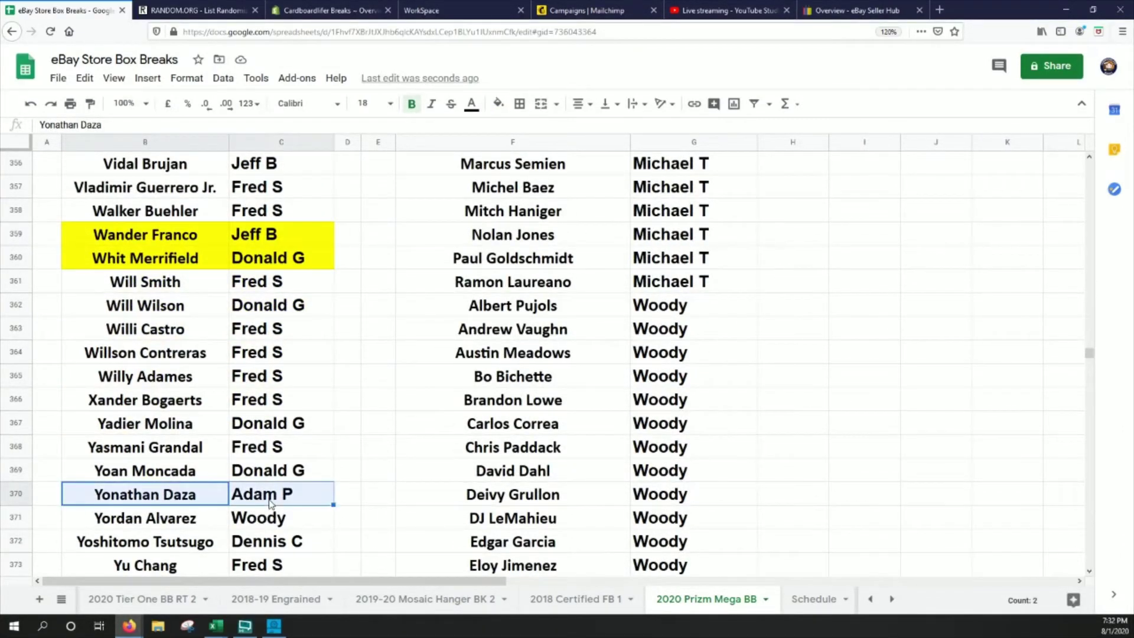
{"action": "left_click", "coordinate": [497, 103]}
{"action": "left_click", "coordinate": [553, 171]}
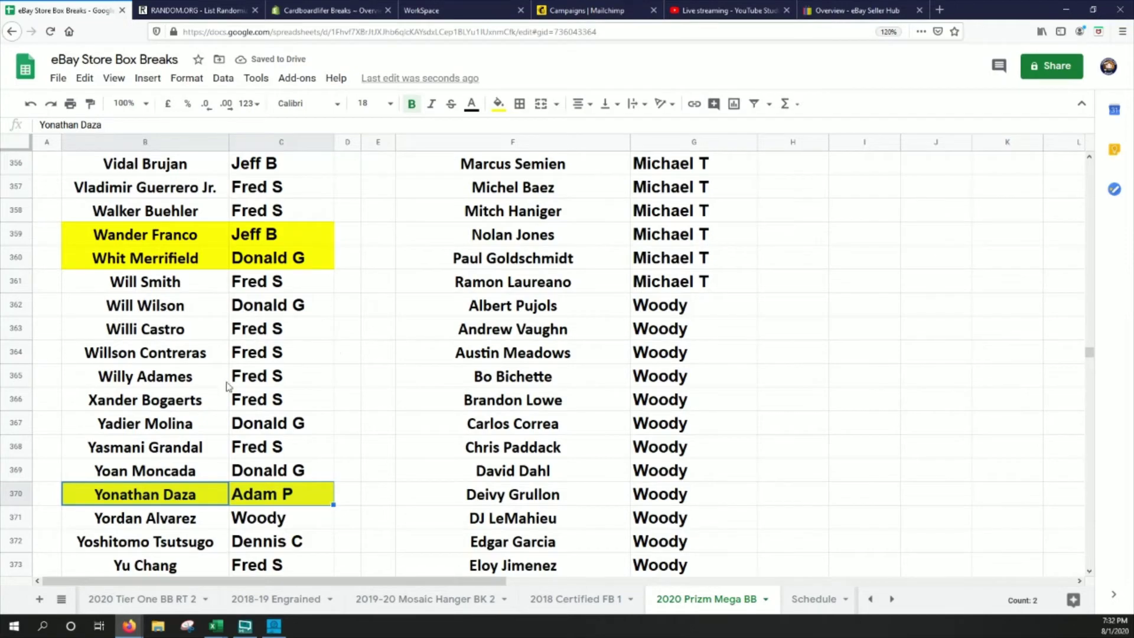
Highlight the Shohei Ohtani row, B323:C323, in the player-sorted table with a yellow fill.
{"action": "scroll", "coordinate": [227, 387], "scroll_direction": "up", "scroll_amount": 6}
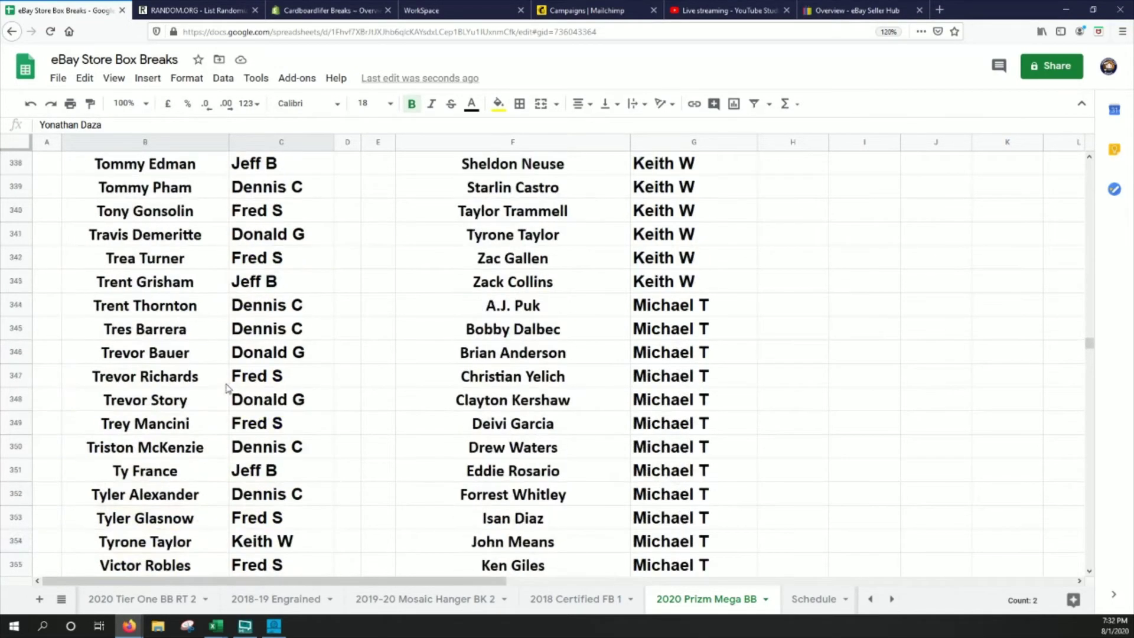
{"action": "scroll", "coordinate": [226, 387], "scroll_direction": "up", "scroll_amount": 6}
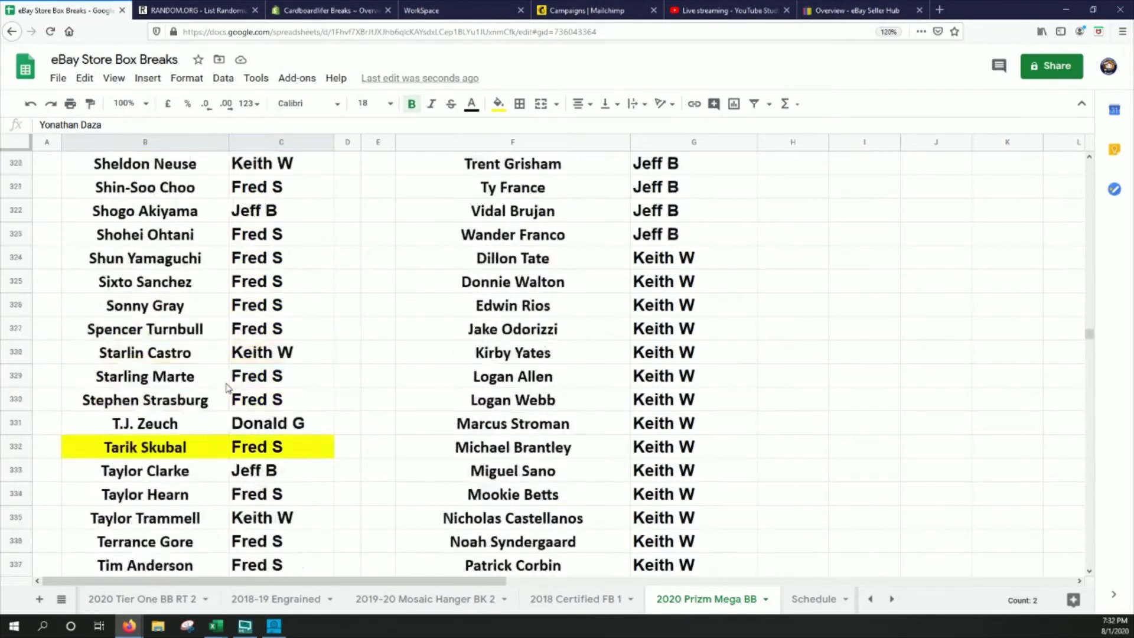
{"action": "left_click_drag", "start_coordinate": [174, 235], "coordinate": [254, 235]}
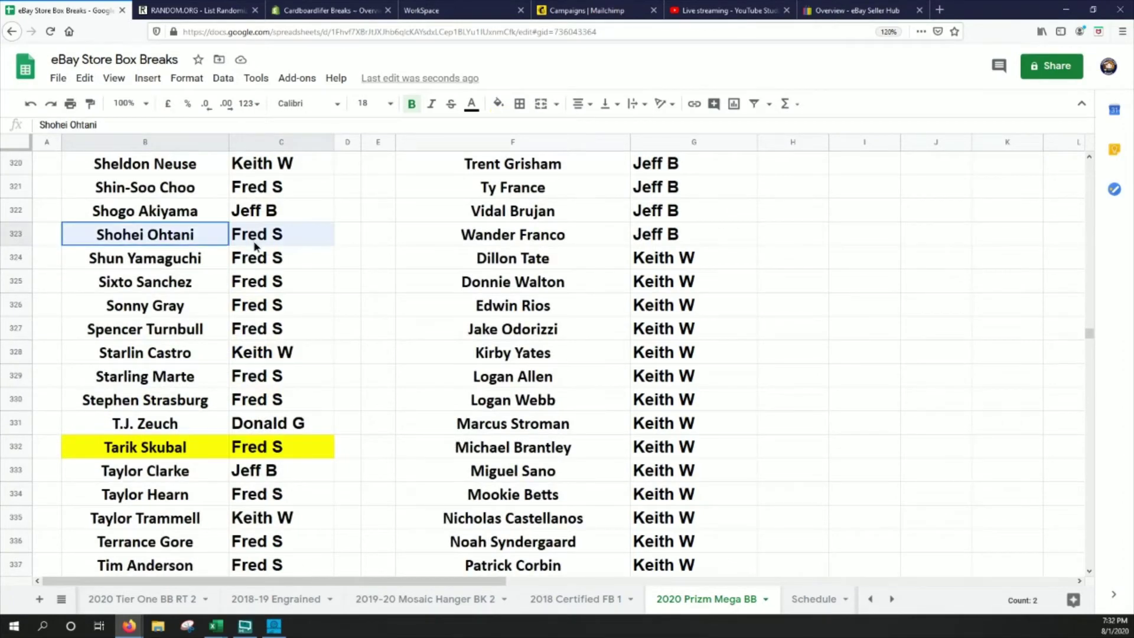
{"action": "left_click", "coordinate": [498, 104]}
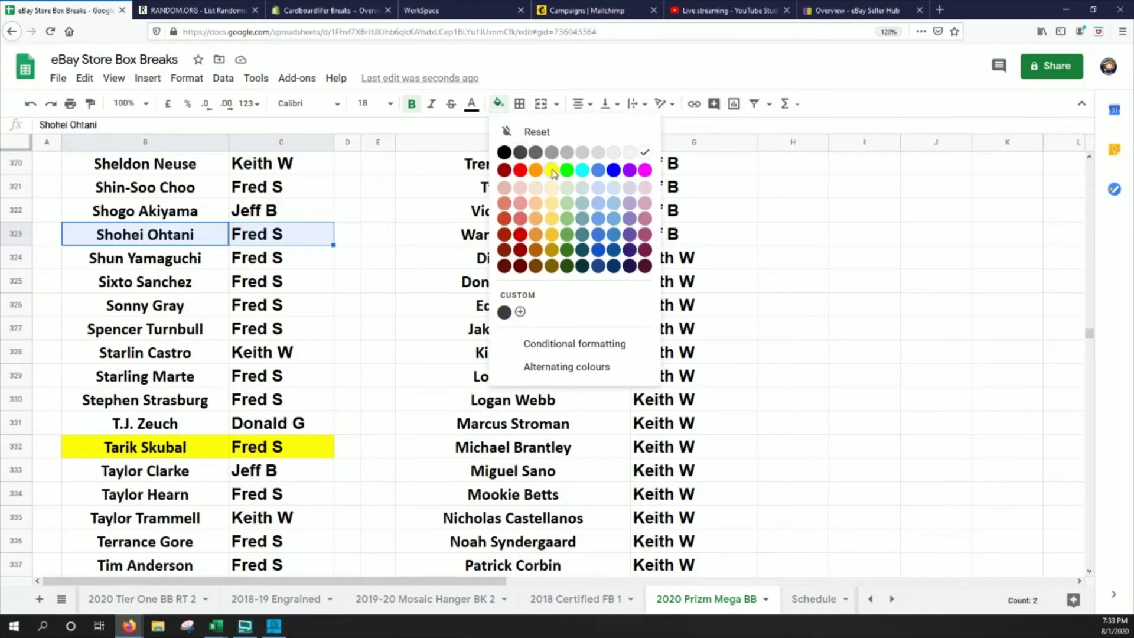
{"action": "left_click", "coordinate": [554, 173]}
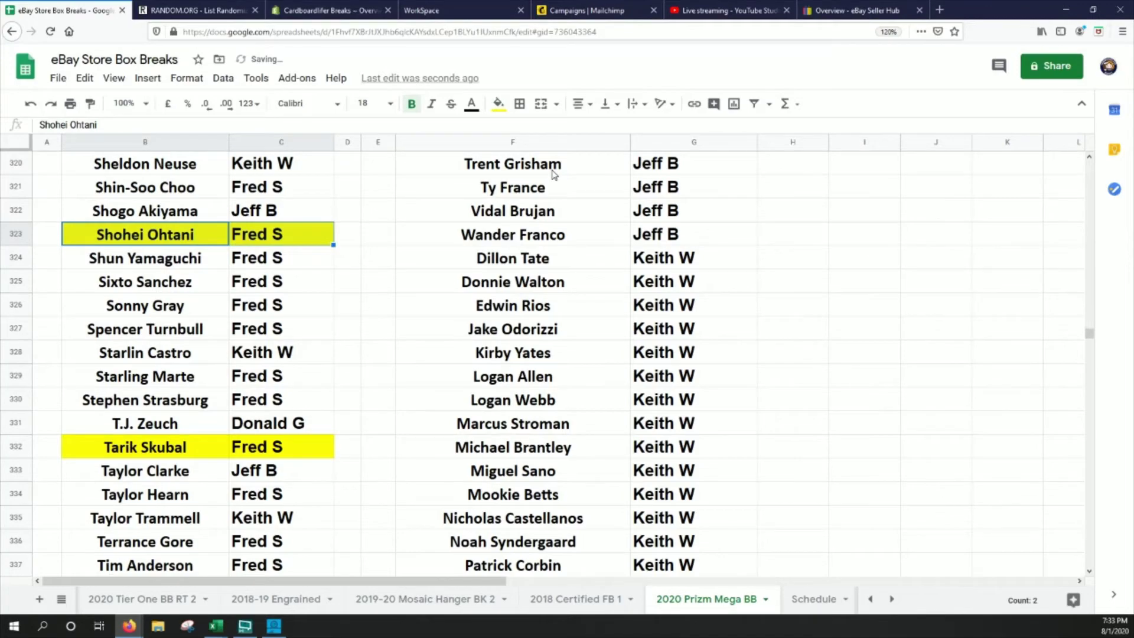
Highlight the Yu Chang row, B373:C373, in the player-sorted table with a yellow fill.
{"action": "scroll", "coordinate": [323, 387], "scroll_direction": "down", "scroll_amount": 8}
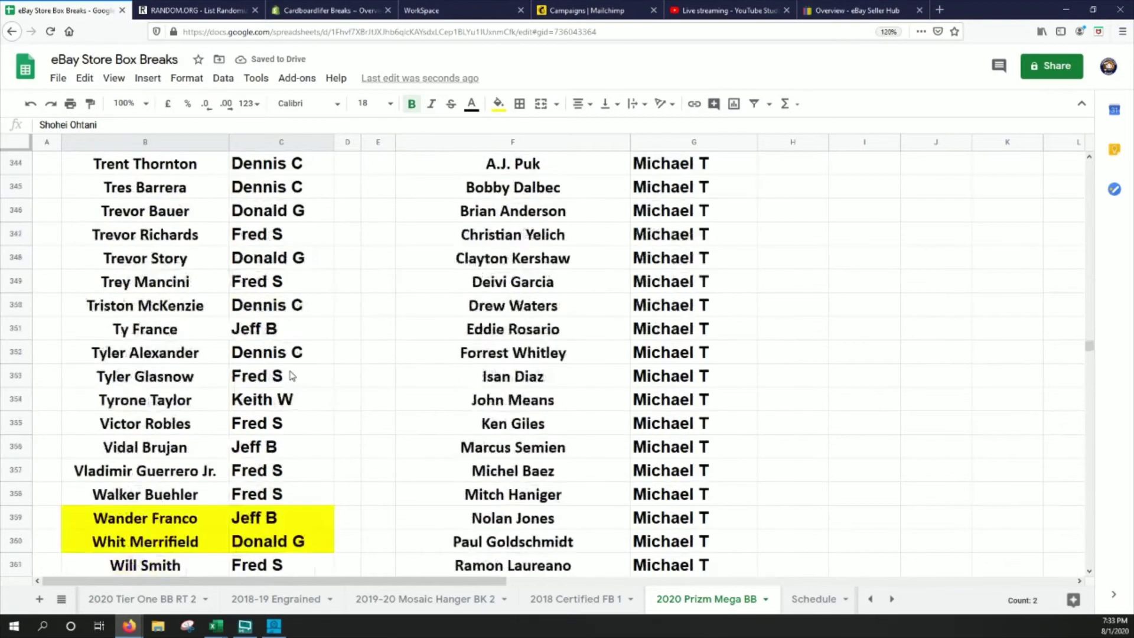
{"action": "scroll", "coordinate": [293, 377], "scroll_direction": "down", "scroll_amount": 6}
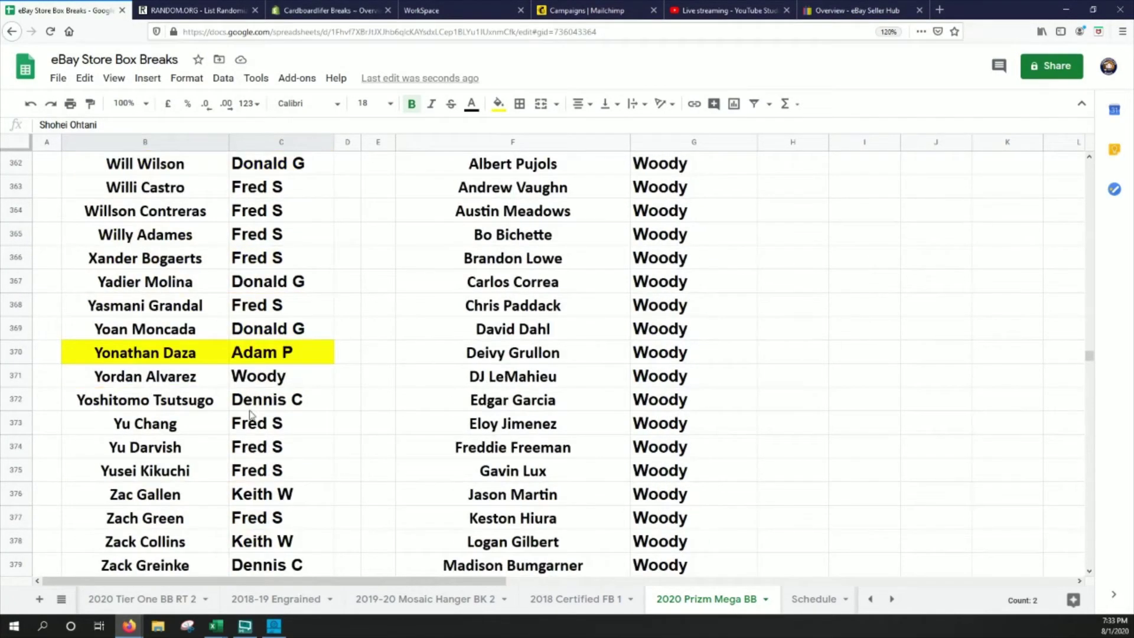
{"action": "left_click_drag", "start_coordinate": [180, 430], "coordinate": [269, 430]}
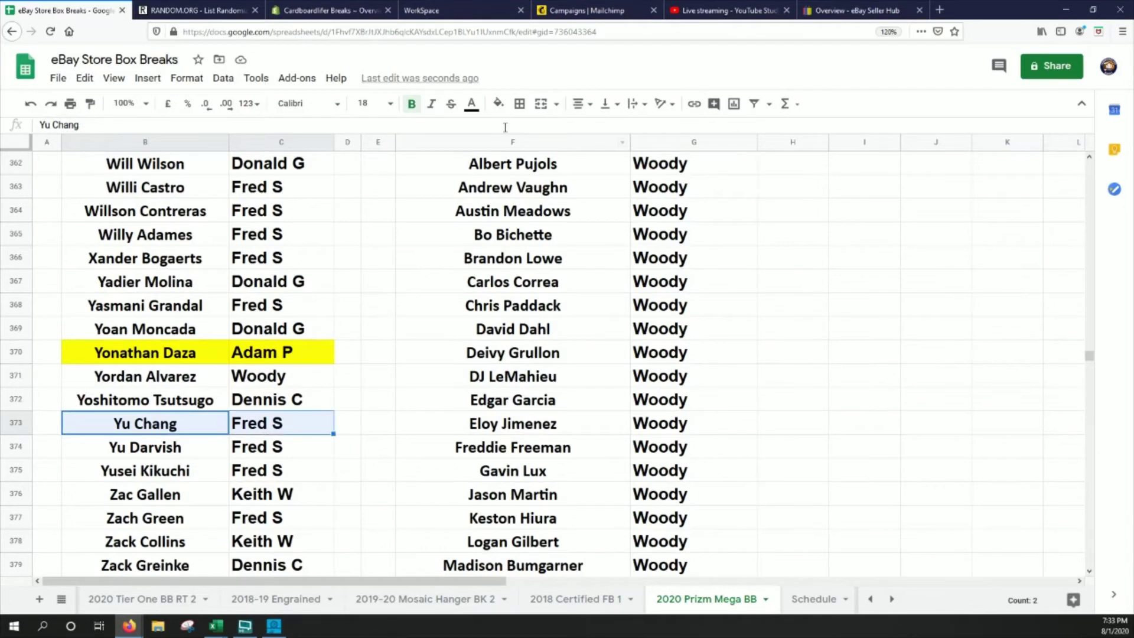
{"action": "left_click", "coordinate": [498, 104]}
{"action": "left_click", "coordinate": [551, 173]}
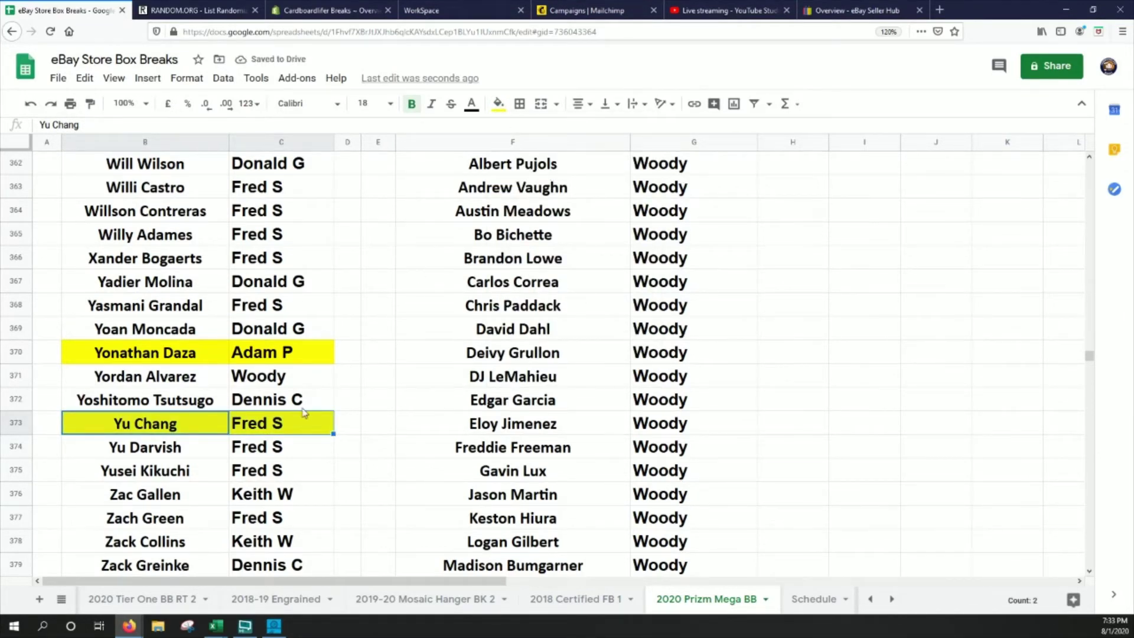
Highlight the Kyle Hendricks row, B202:C202, in the player-sorted table with a yellow fill.
{"action": "scroll", "coordinate": [293, 418], "scroll_direction": "up", "scroll_amount": 15}
{"action": "scroll", "coordinate": [290, 413], "scroll_direction": "up", "scroll_amount": 20}
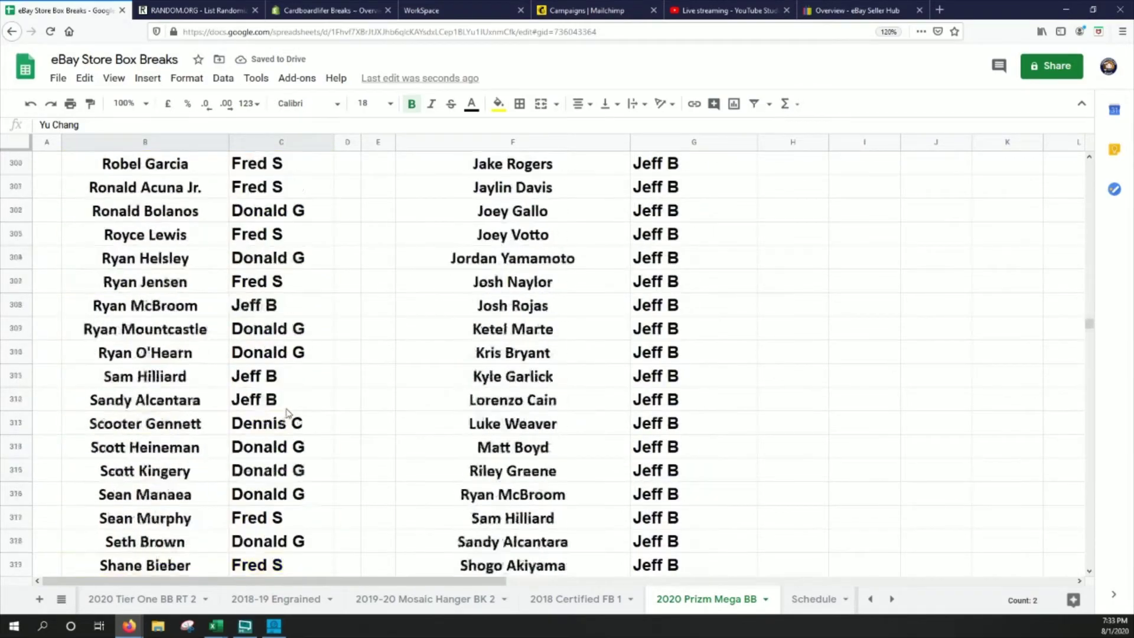
{"action": "scroll", "coordinate": [293, 408], "scroll_direction": "up", "scroll_amount": 15}
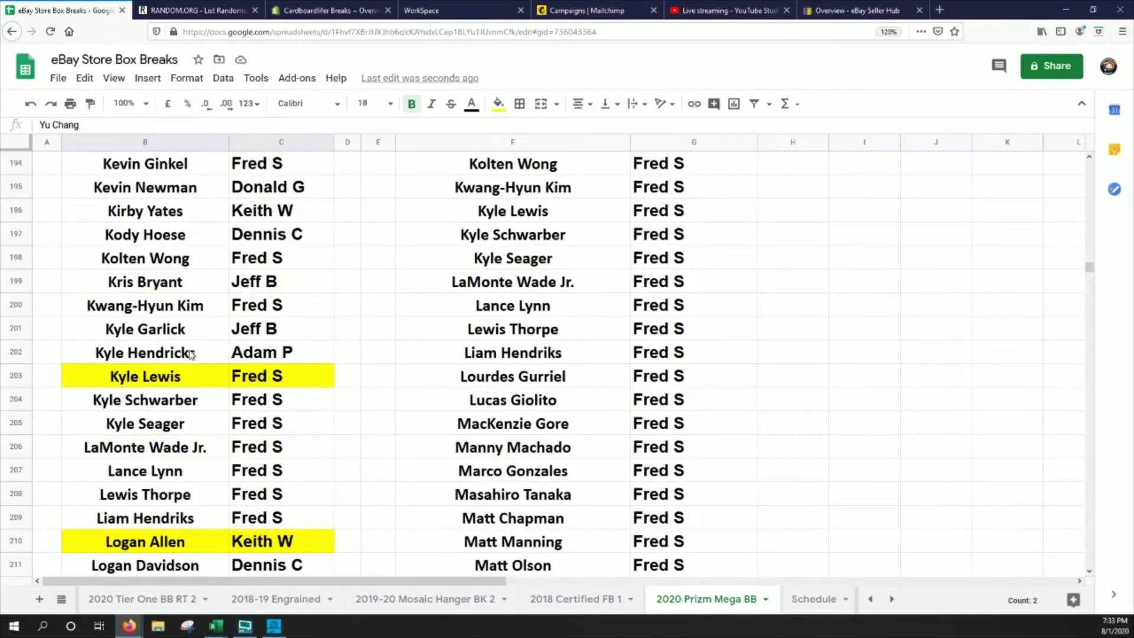
{"action": "left_click_drag", "start_coordinate": [192, 354], "coordinate": [257, 354]}
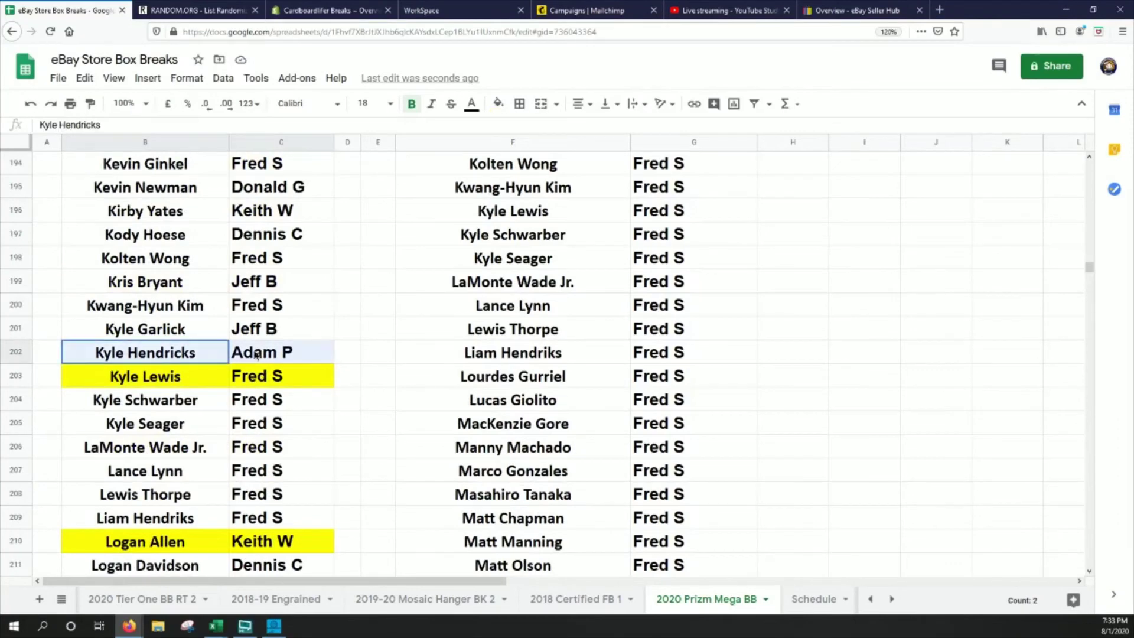
{"action": "left_click", "coordinate": [497, 103]}
{"action": "left_click", "coordinate": [555, 175]}
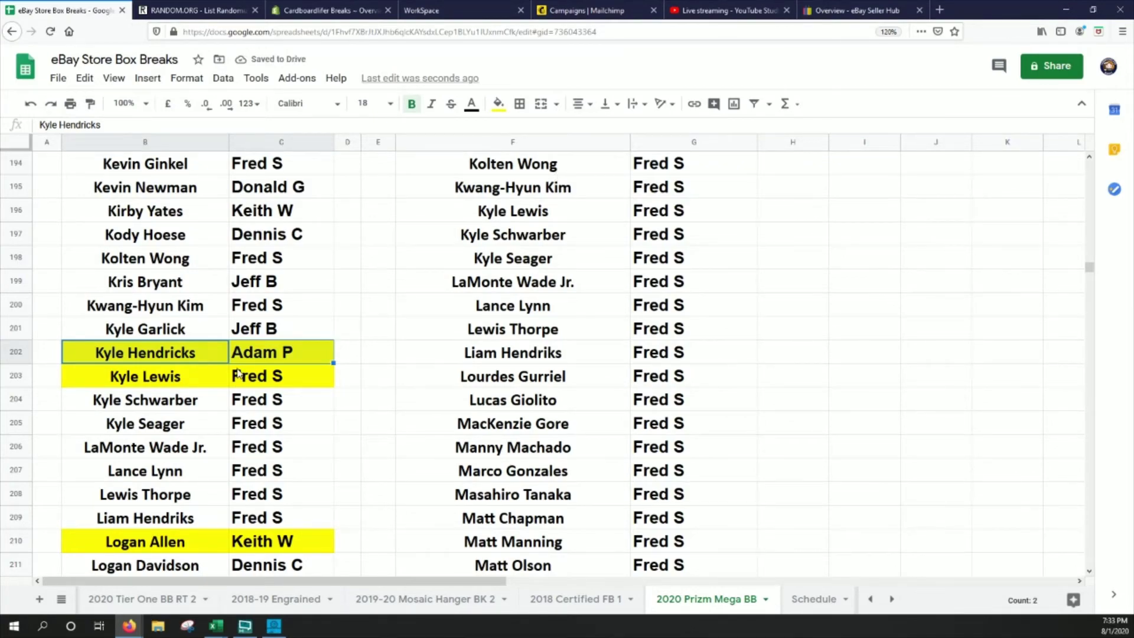
Highlight the Hyun-Jin Ryu row, B129:C129, in the player-sorted table with a yellow fill.
{"action": "scroll", "coordinate": [237, 373], "scroll_direction": "up", "scroll_amount": 10}
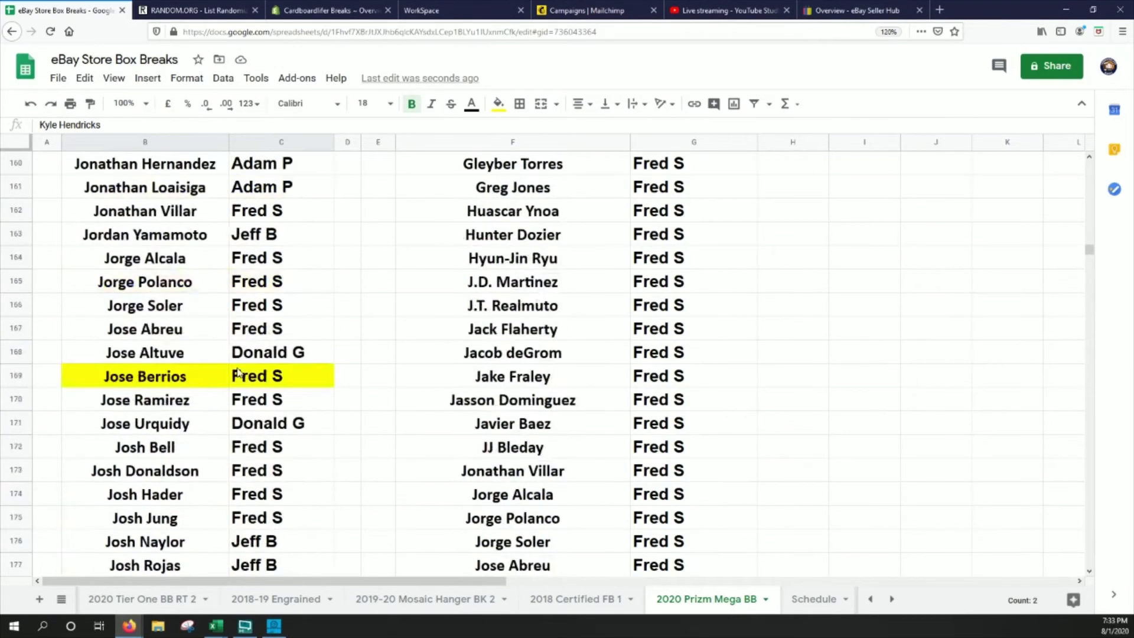
{"action": "scroll", "coordinate": [237, 372], "scroll_direction": "up", "scroll_amount": 10}
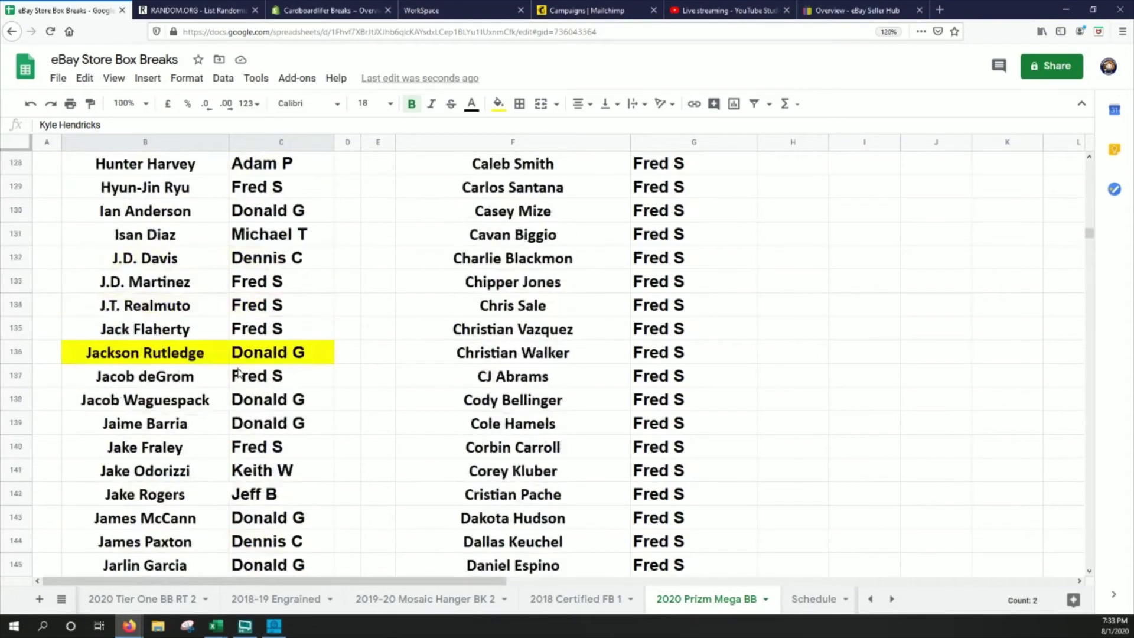
{"action": "left_click_drag", "start_coordinate": [181, 189], "coordinate": [272, 188]}
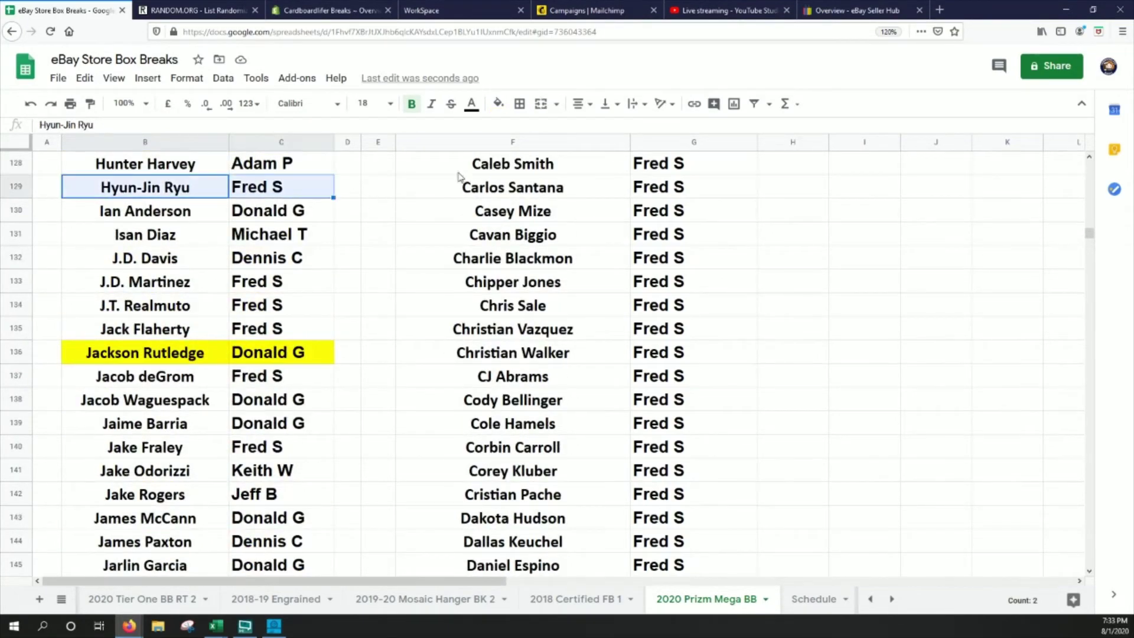
{"action": "left_click", "coordinate": [499, 105]}
{"action": "left_click", "coordinate": [558, 174]}
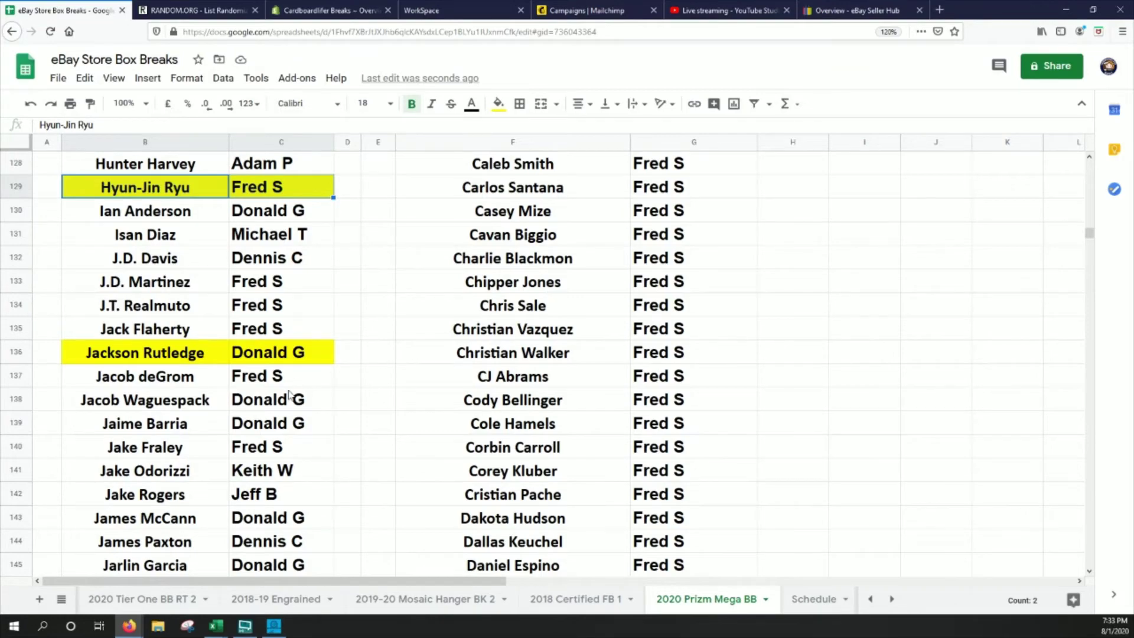
Highlight the Lance Lynn row, B207:C207, in the player-sorted table with a yellow fill.
{"action": "scroll", "coordinate": [279, 406], "scroll_direction": "down", "scroll_amount": 15}
{"action": "scroll", "coordinate": [279, 406], "scroll_direction": "down", "scroll_amount": 6}
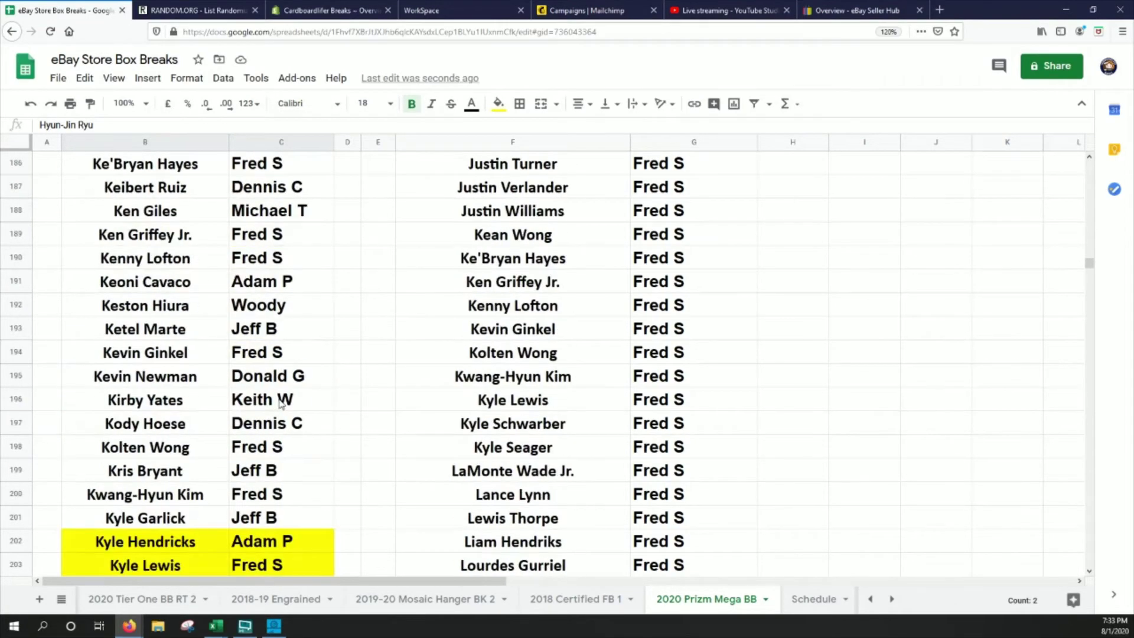
{"action": "left_click_drag", "start_coordinate": [181, 474], "coordinate": [284, 473]}
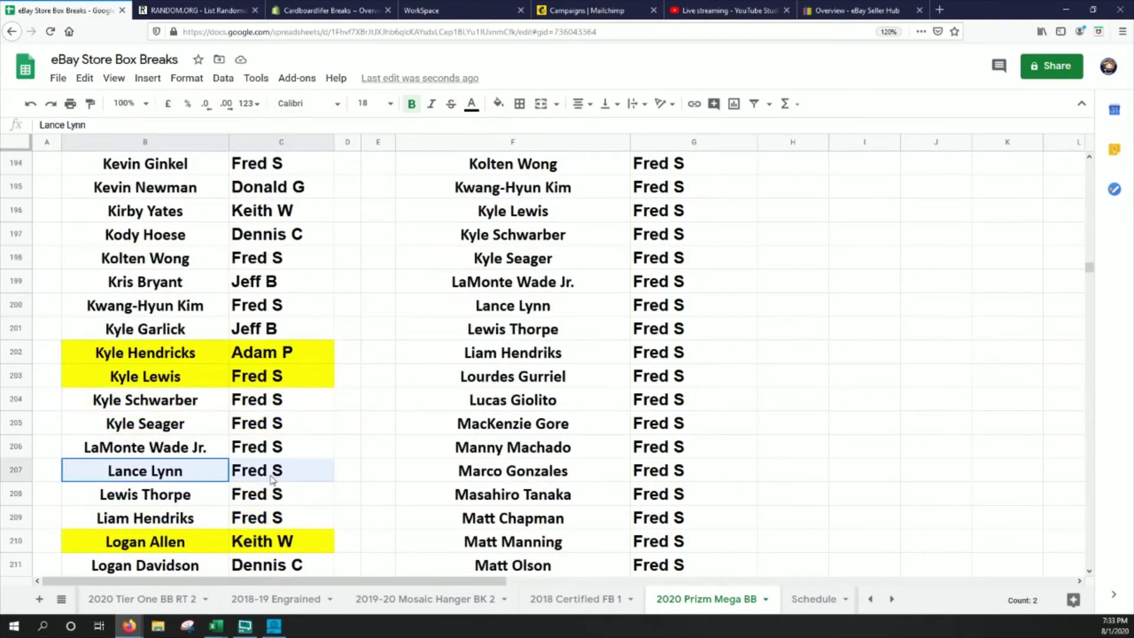
{"action": "left_click", "coordinate": [498, 103]}
{"action": "left_click", "coordinate": [551, 171]}
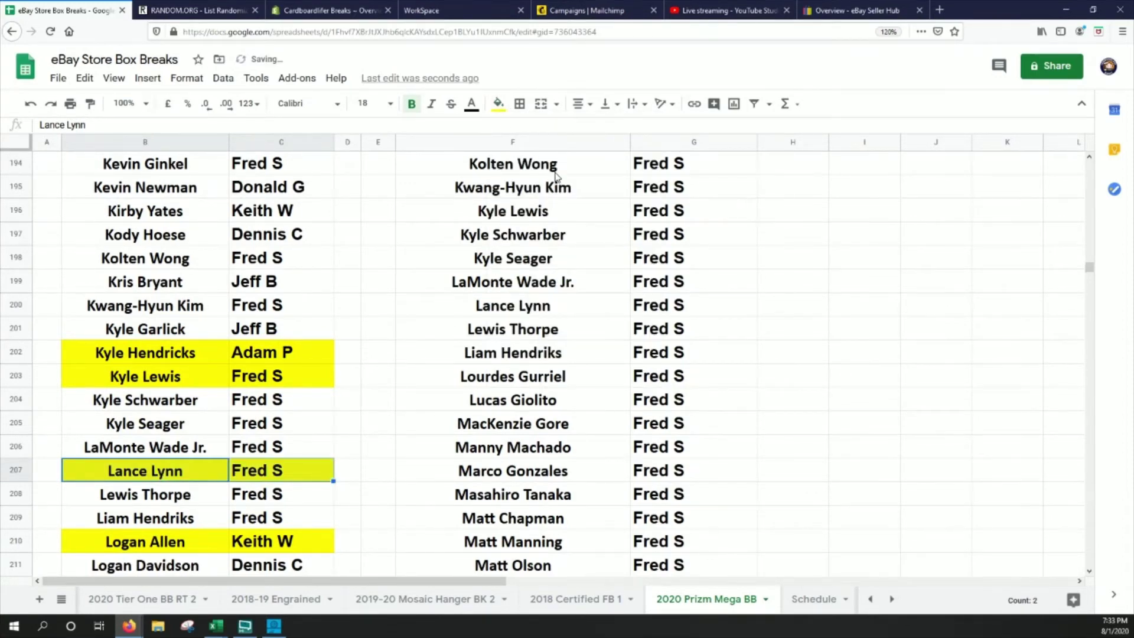
Highlight the Justin Verlander row, B183:C183, in the player-sorted table with a yellow fill.
{"action": "scroll", "coordinate": [161, 372], "scroll_direction": "up", "scroll_amount": 5}
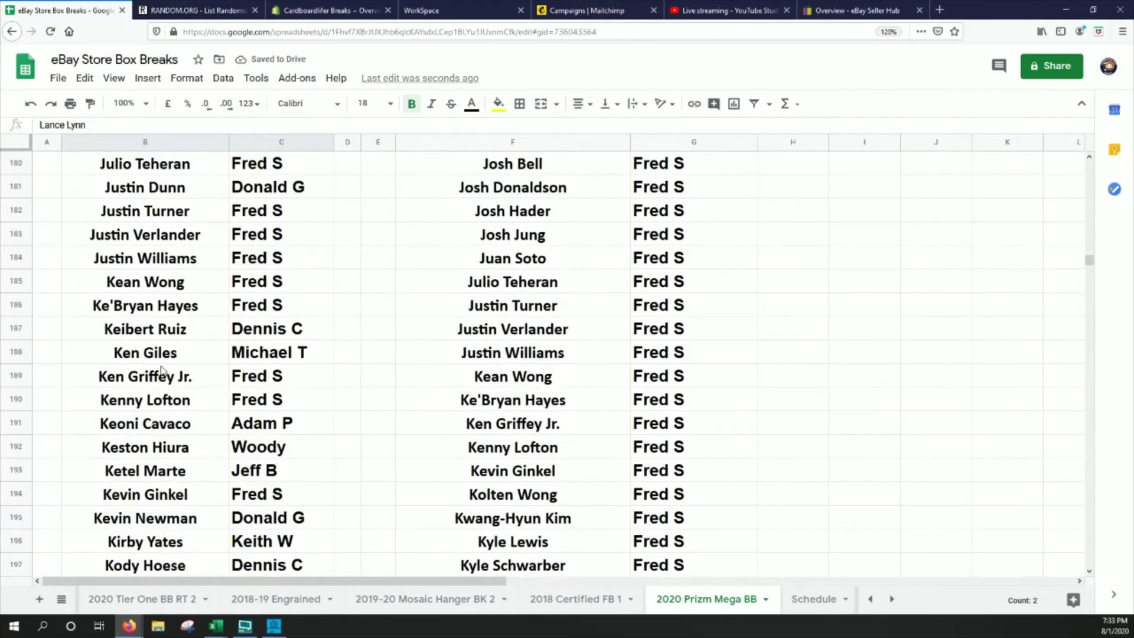
{"action": "left_click_drag", "start_coordinate": [171, 238], "coordinate": [264, 238]}
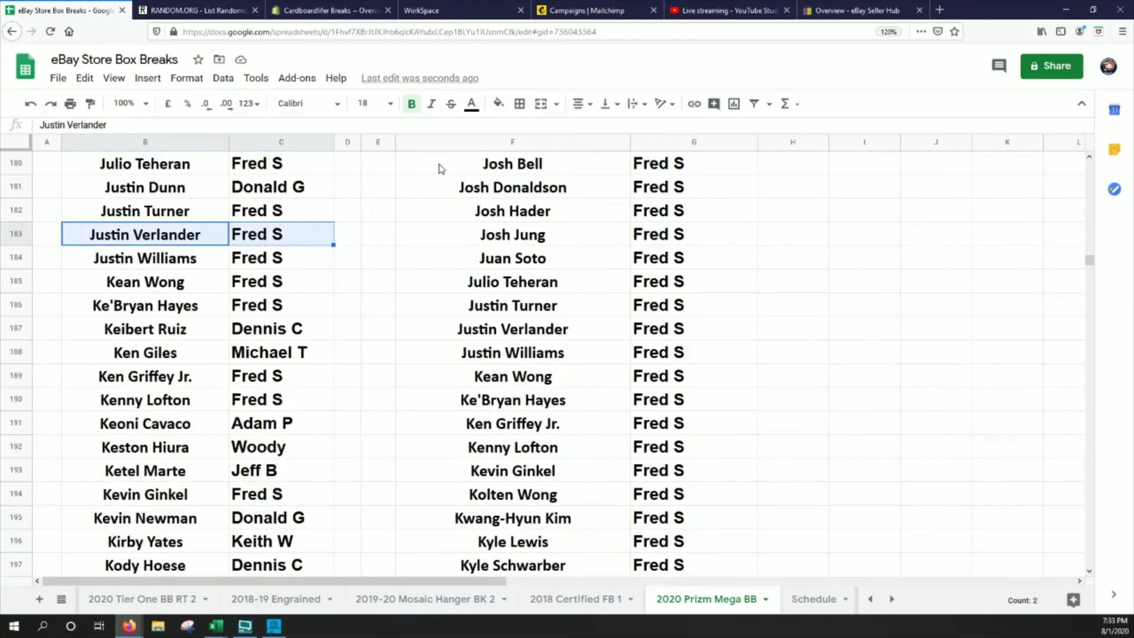
{"action": "left_click", "coordinate": [498, 104]}
{"action": "left_click", "coordinate": [544, 170]}
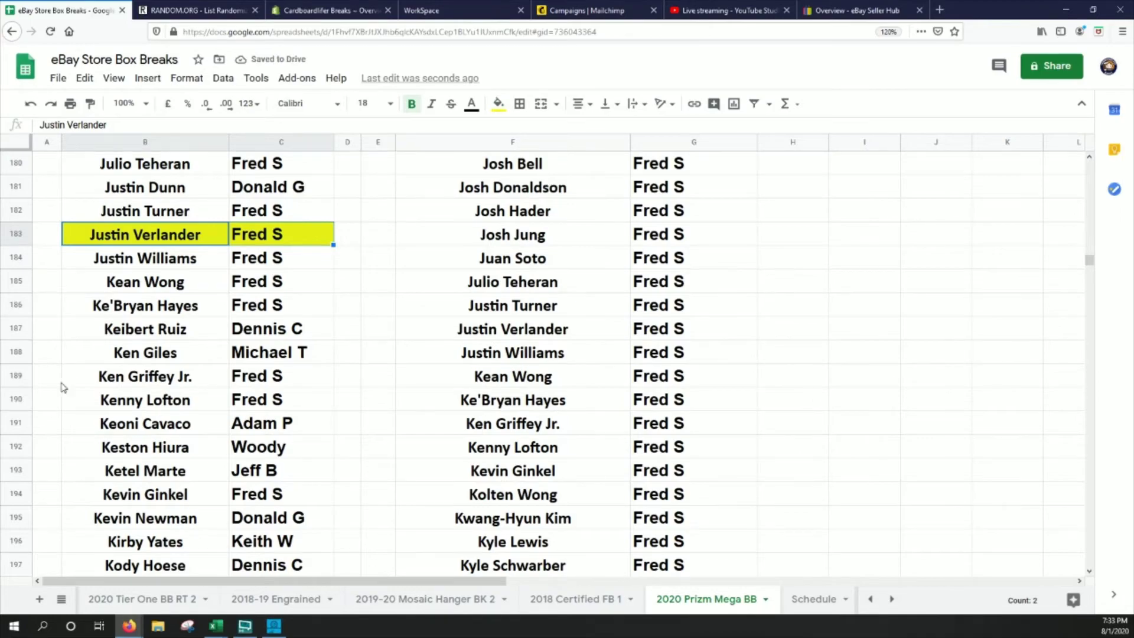
Highlight the Bo Bichette row, B32:C32, in the player-sorted table with a yellow fill.
{"action": "left_click_drag", "start_coordinate": [1090, 266], "coordinate": [1073, 183]}
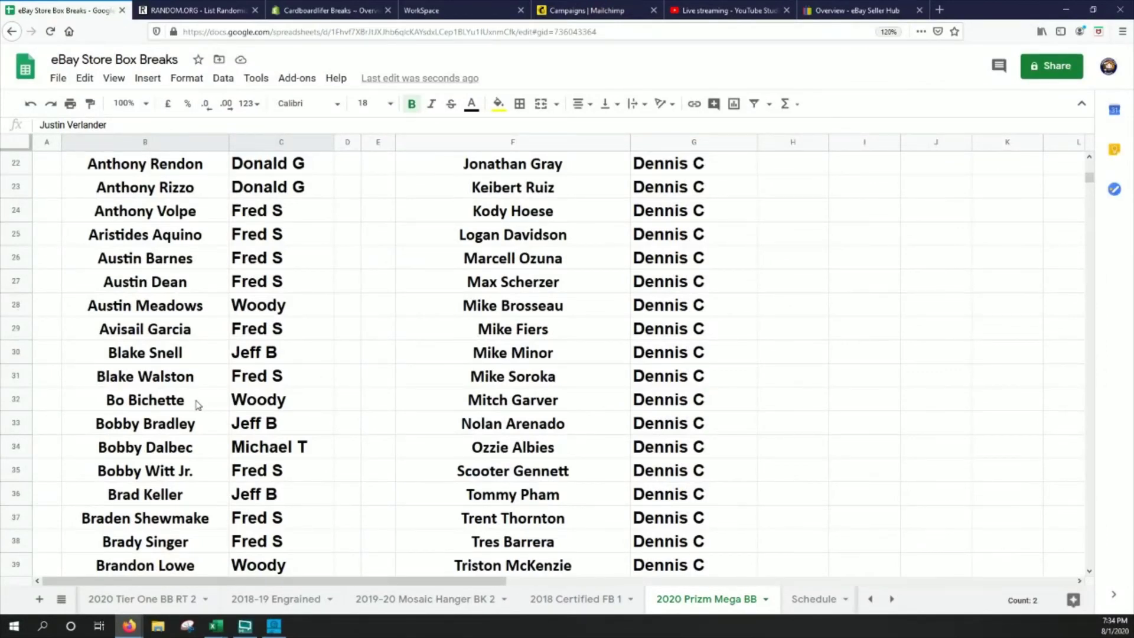
{"action": "left_click_drag", "start_coordinate": [198, 405], "coordinate": [253, 401]}
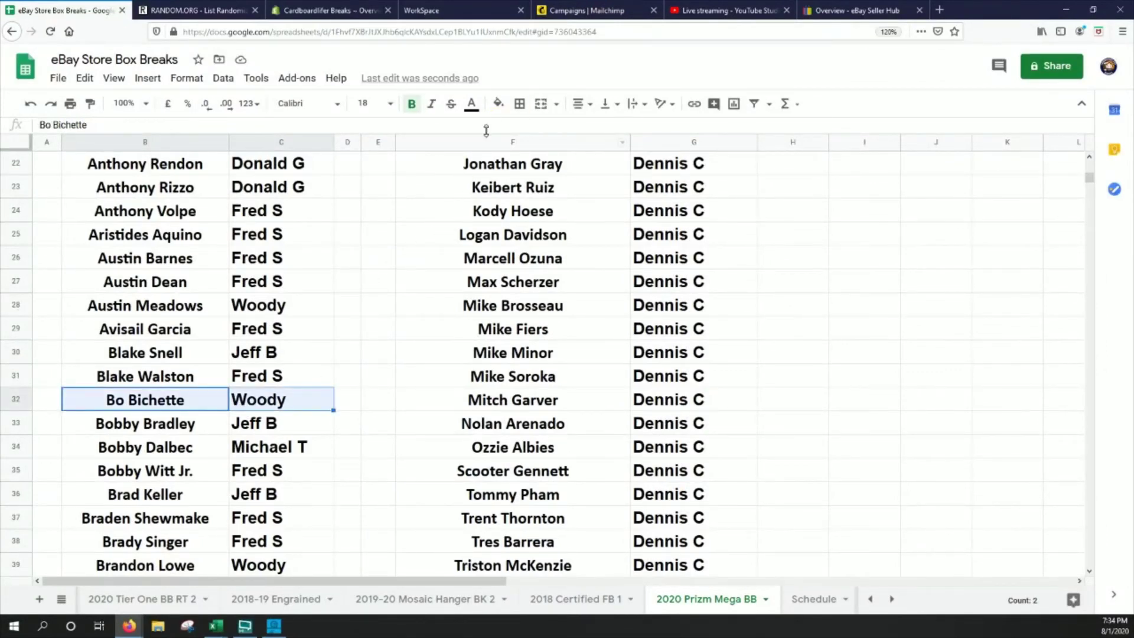
{"action": "left_click", "coordinate": [498, 104]}
{"action": "left_click", "coordinate": [551, 170]}
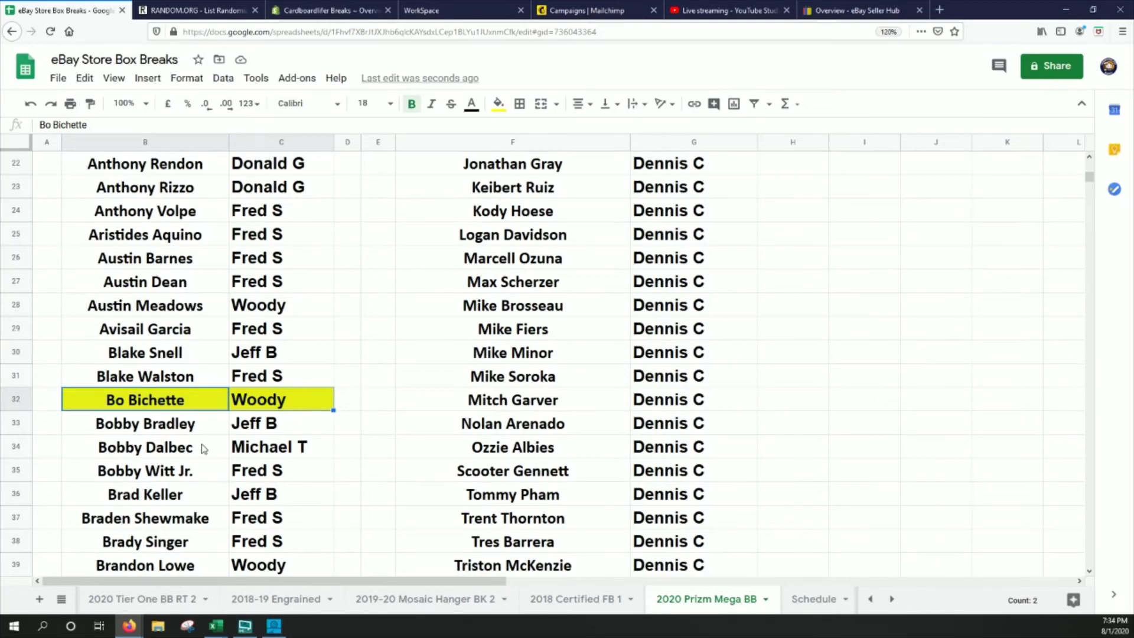
Highlight the David Fletcher row, B85:C85, in the player-sorted table with a yellow fill.
{"action": "scroll", "coordinate": [203, 449], "scroll_direction": "down", "scroll_amount": 10}
{"action": "scroll", "coordinate": [192, 461], "scroll_direction": "down", "scroll_amount": 5}
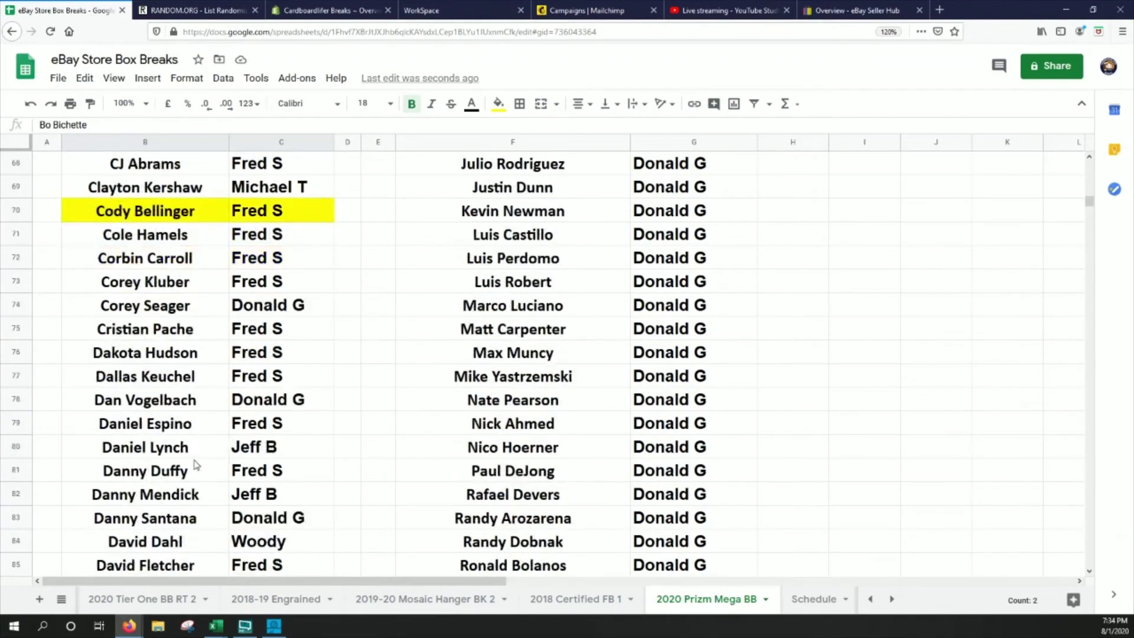
{"action": "scroll", "coordinate": [197, 465], "scroll_direction": "down", "scroll_amount": 1}
{"action": "left_click_drag", "start_coordinate": [194, 470], "coordinate": [263, 470]}
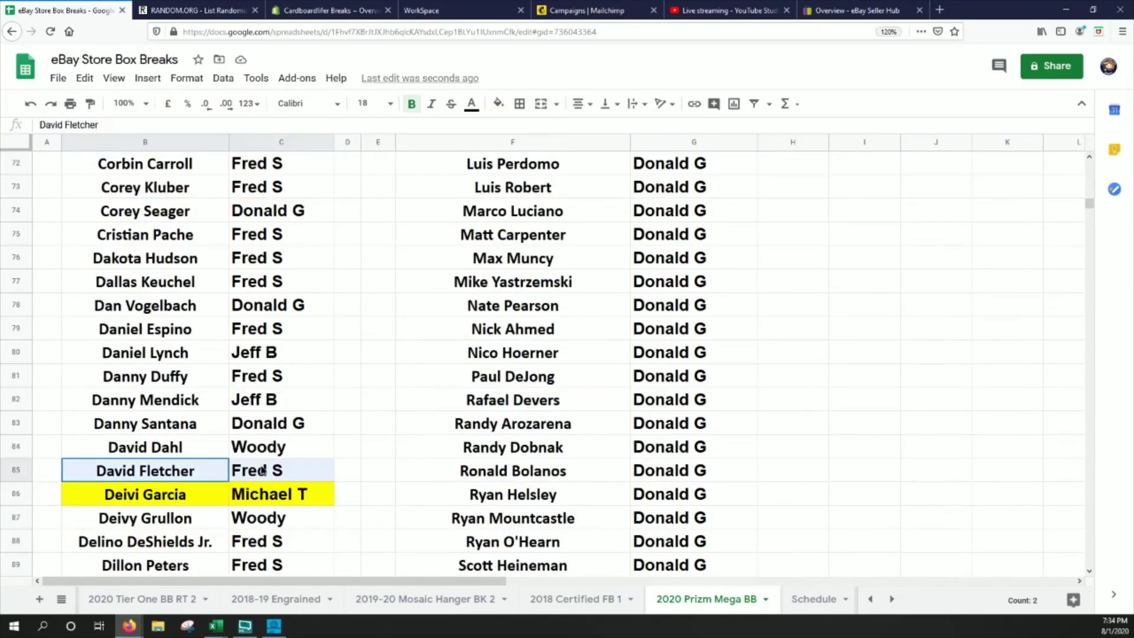
{"action": "left_click", "coordinate": [497, 103]}
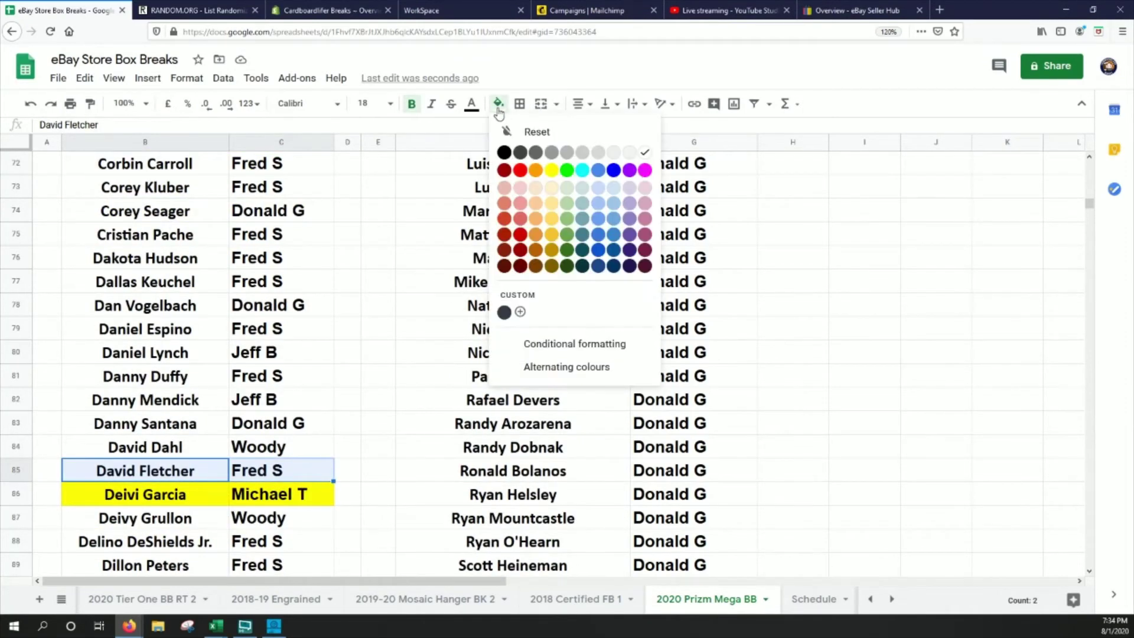
{"action": "left_click", "coordinate": [551, 170]}
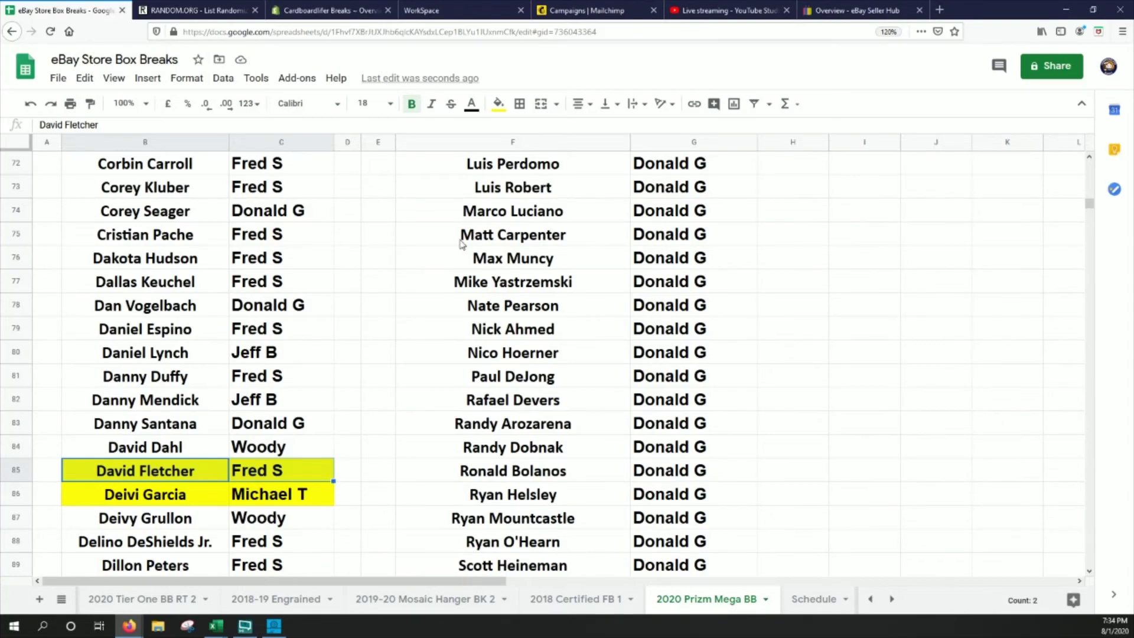
Highlight the Rico Garcia row, B297:C297, in the player-sorted table with a yellow fill.
{"action": "left_click_drag", "start_coordinate": [1088, 208], "coordinate": [1051, 321]}
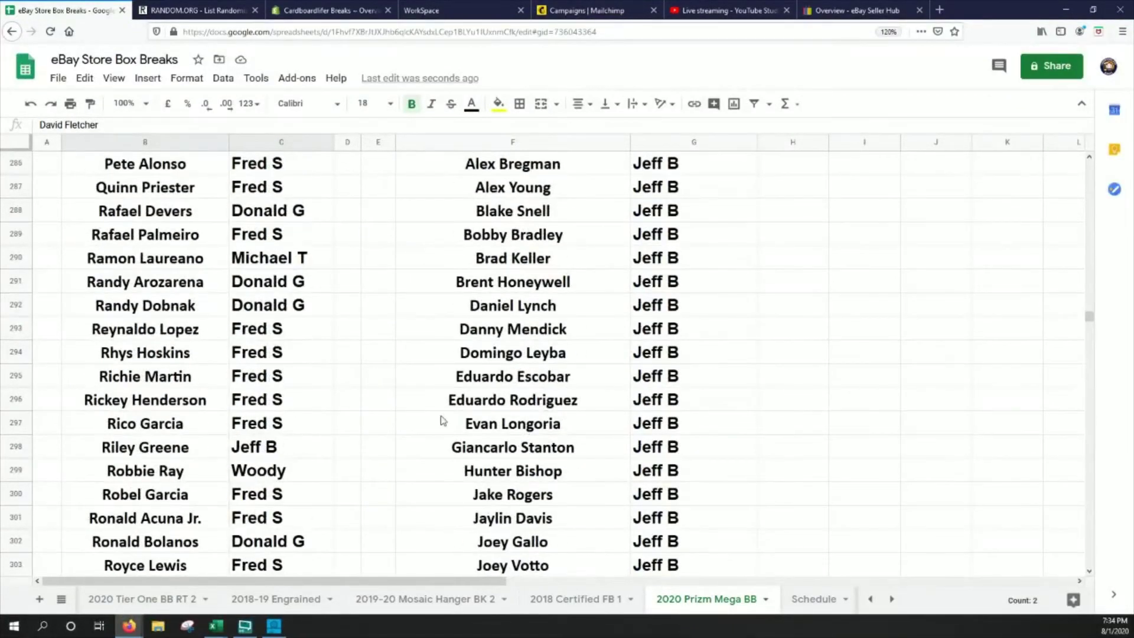
{"action": "left_click_drag", "start_coordinate": [140, 422], "coordinate": [295, 426]}
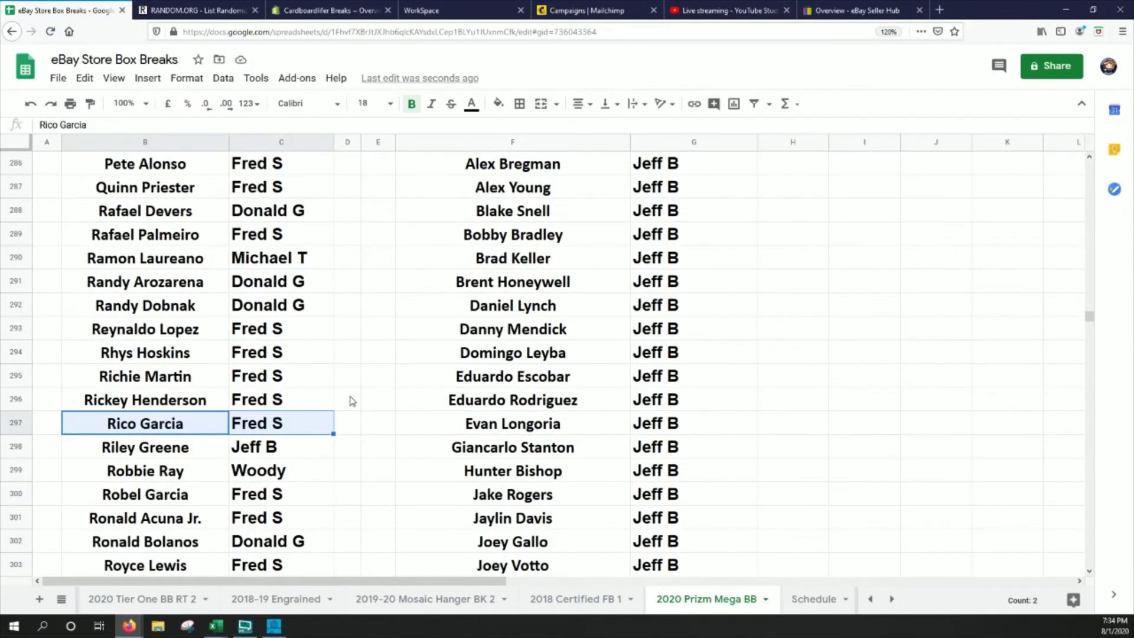
{"action": "left_click", "coordinate": [498, 105]}
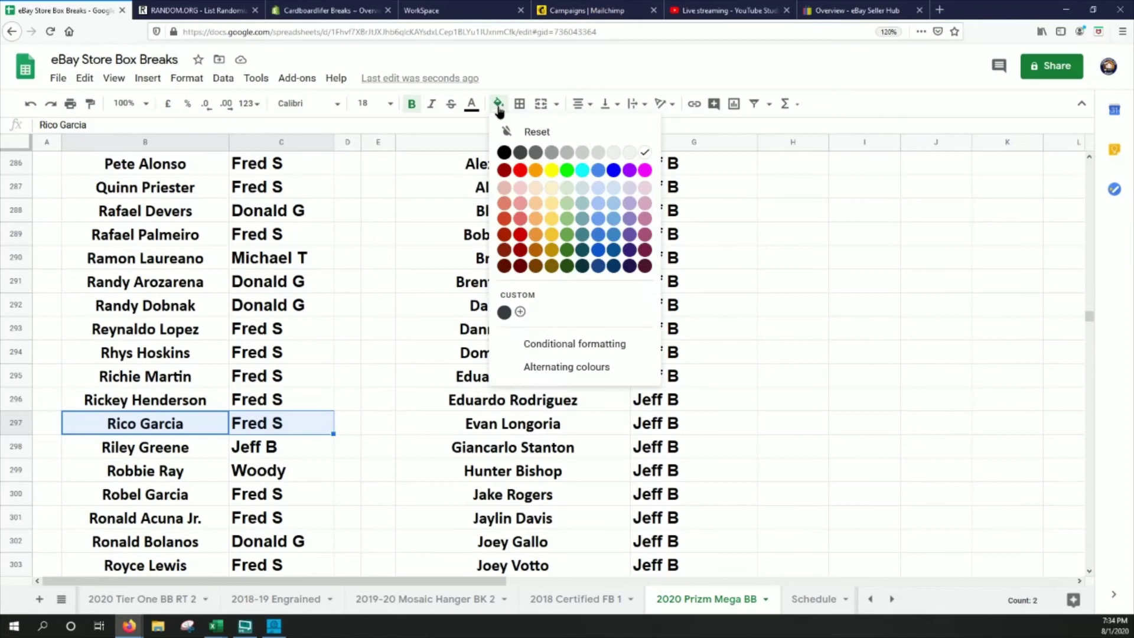
{"action": "left_click", "coordinate": [551, 170]}
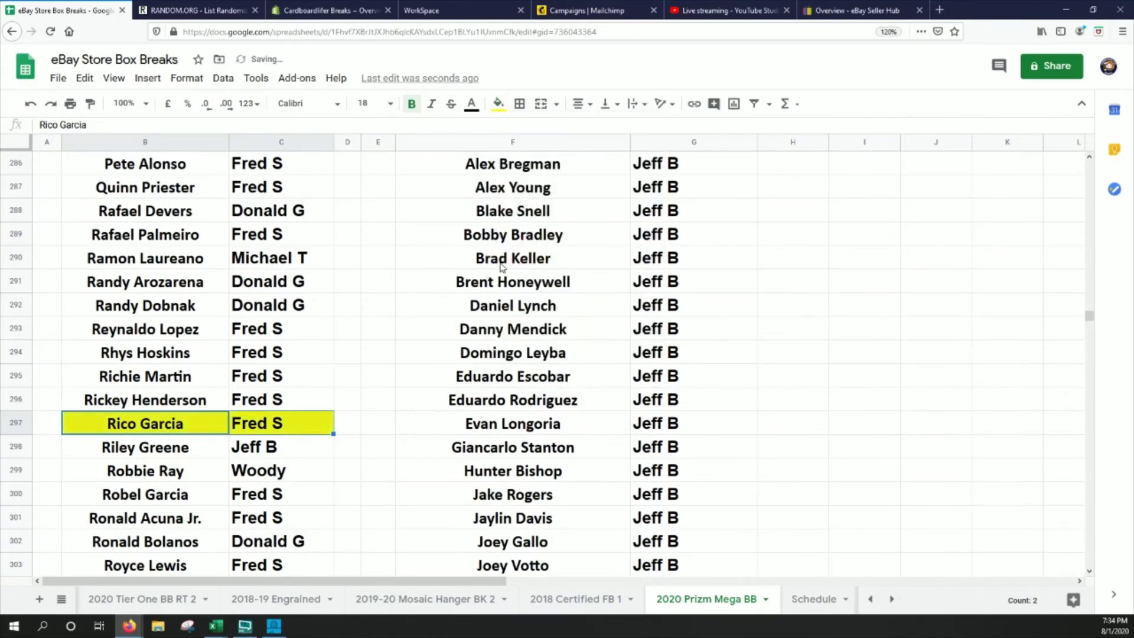